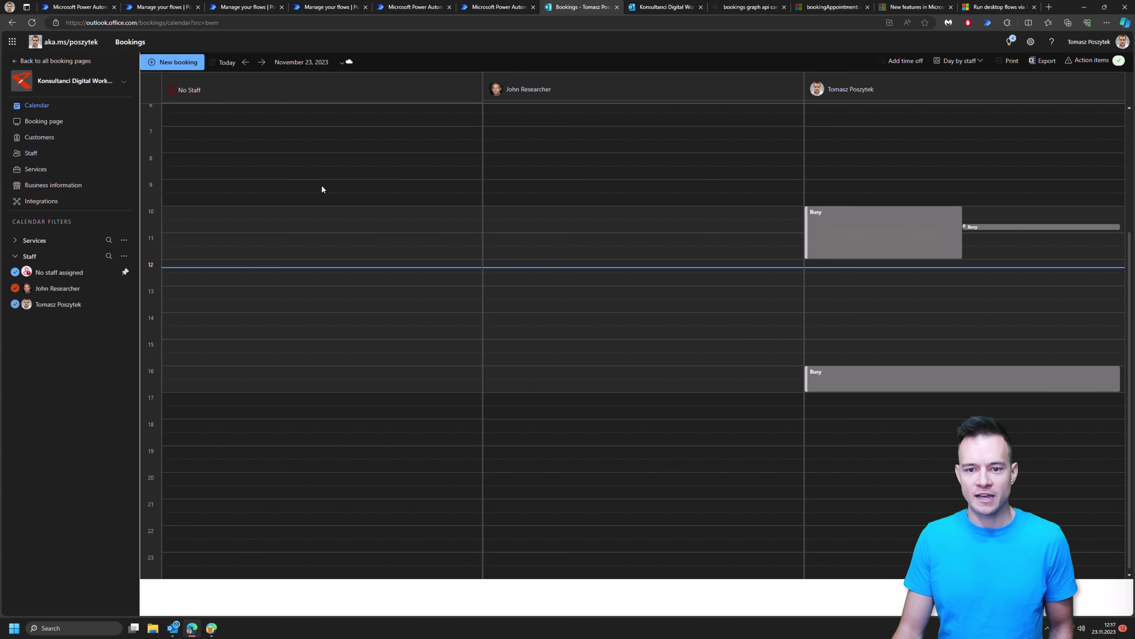
Step: Look through the Booking page settings, the Customers list and the Staff list
left_click(45, 125)
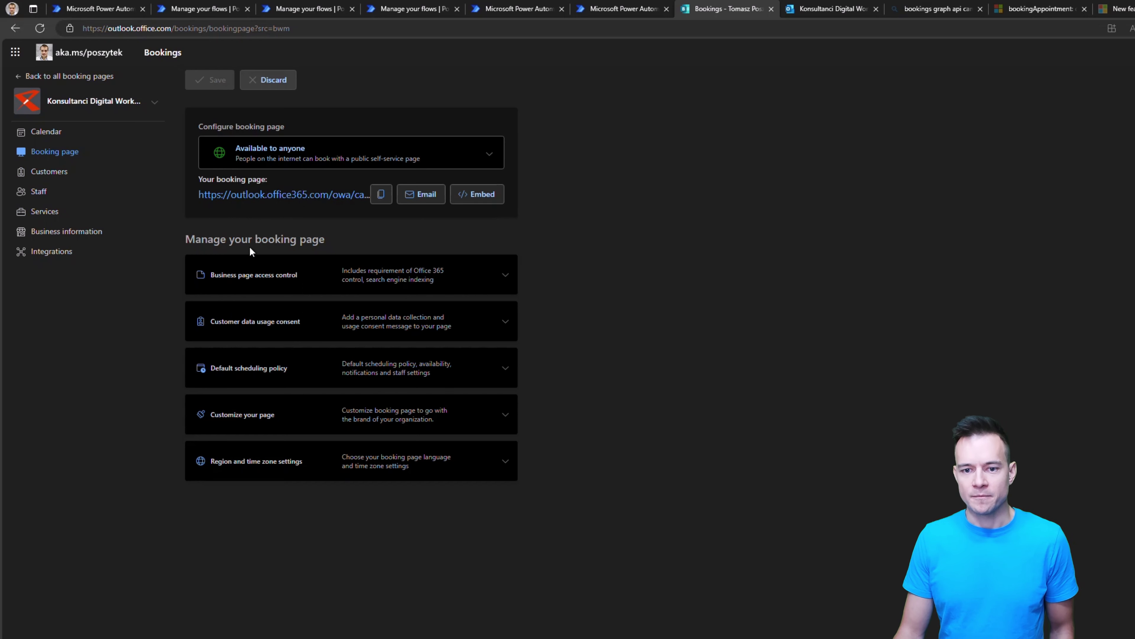
left_click(49, 175)
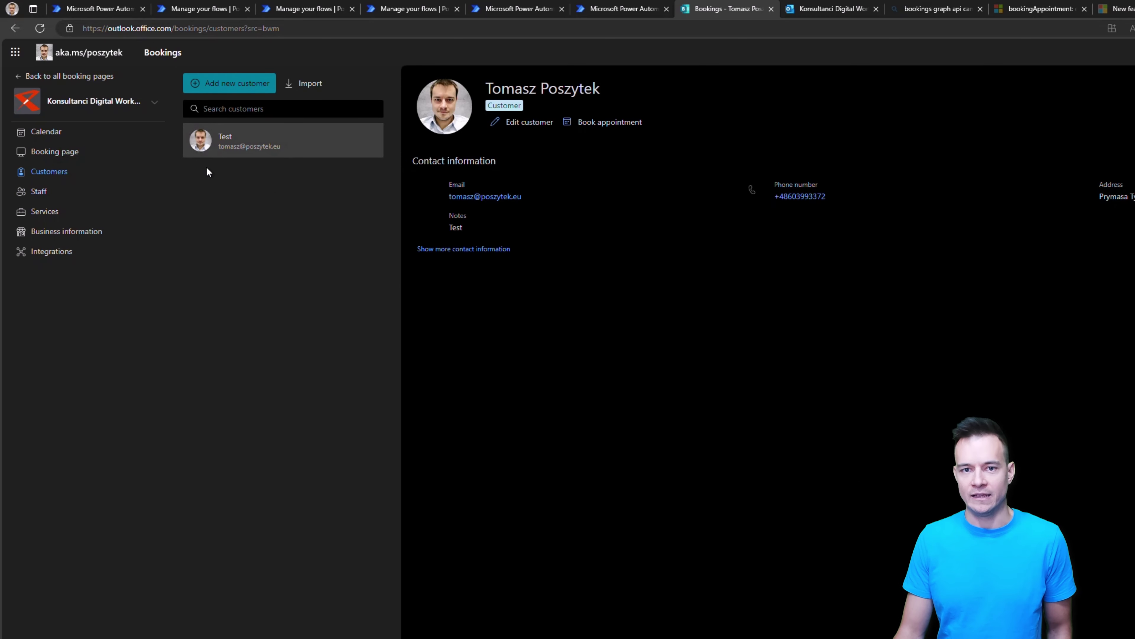
left_click(37, 196)
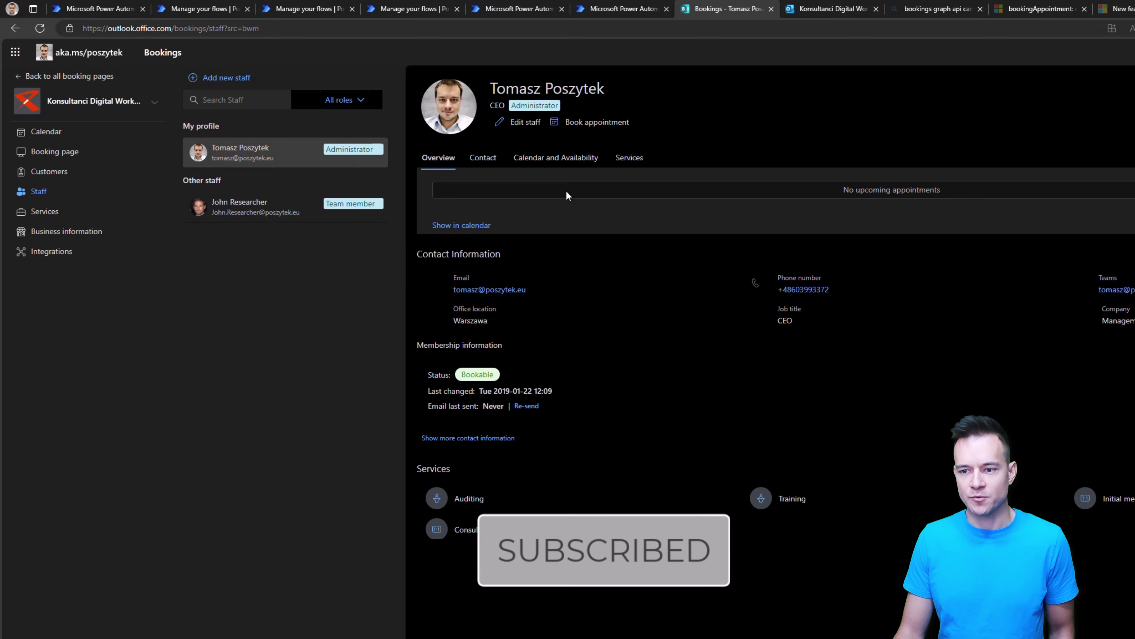
Step: Review the CEO's calendar, availability and assigned services, then go to the Services list
left_click(576, 170)
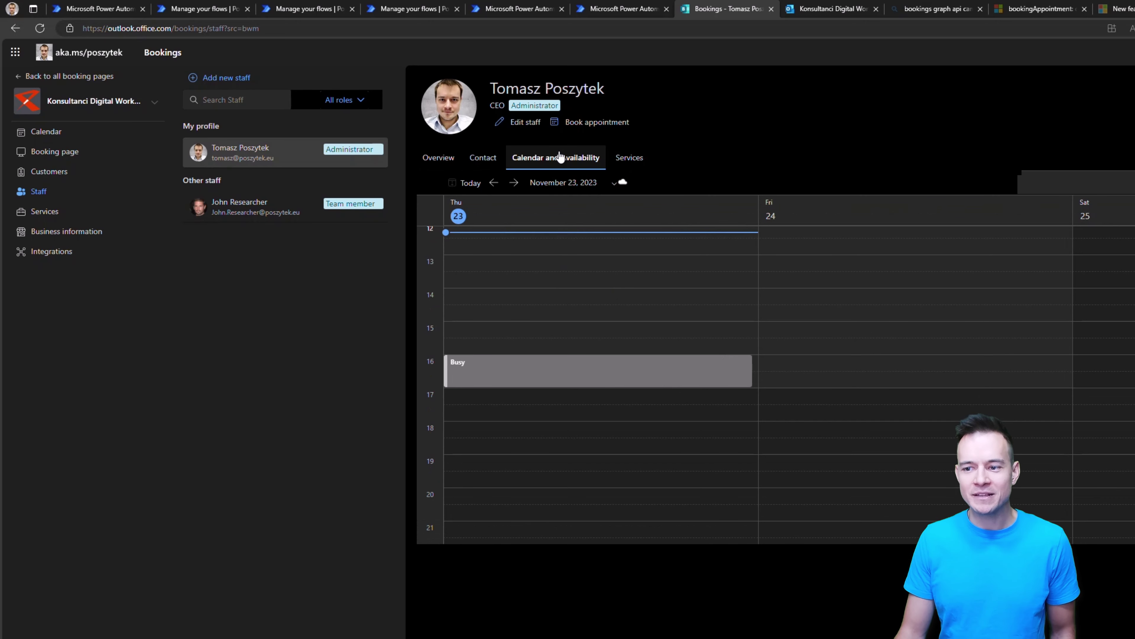
left_click(629, 161)
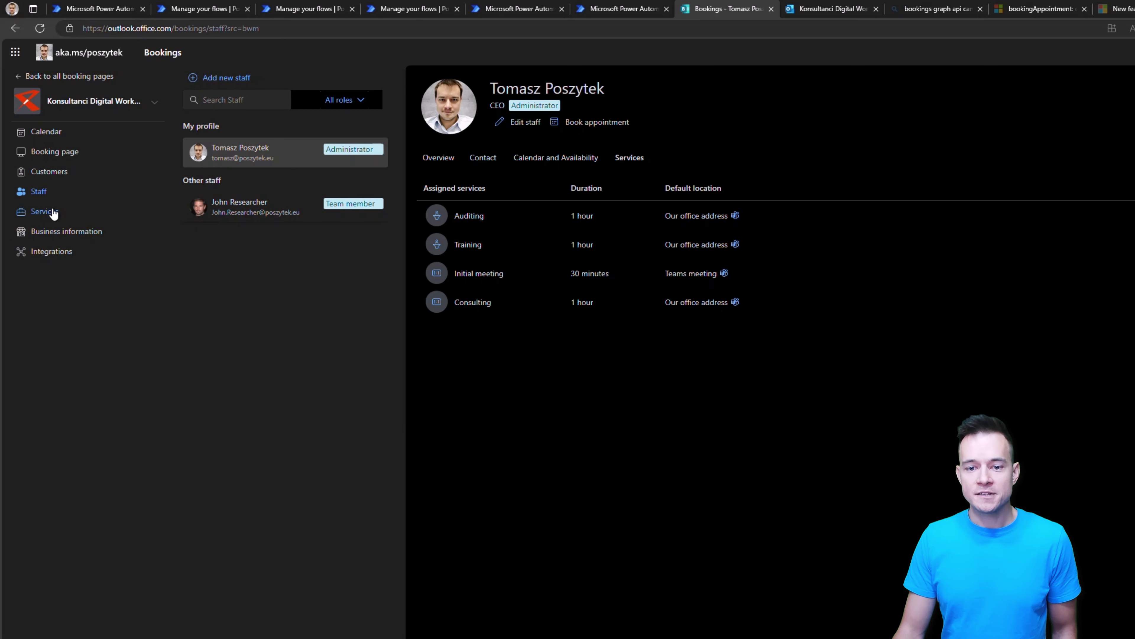
left_click(45, 211)
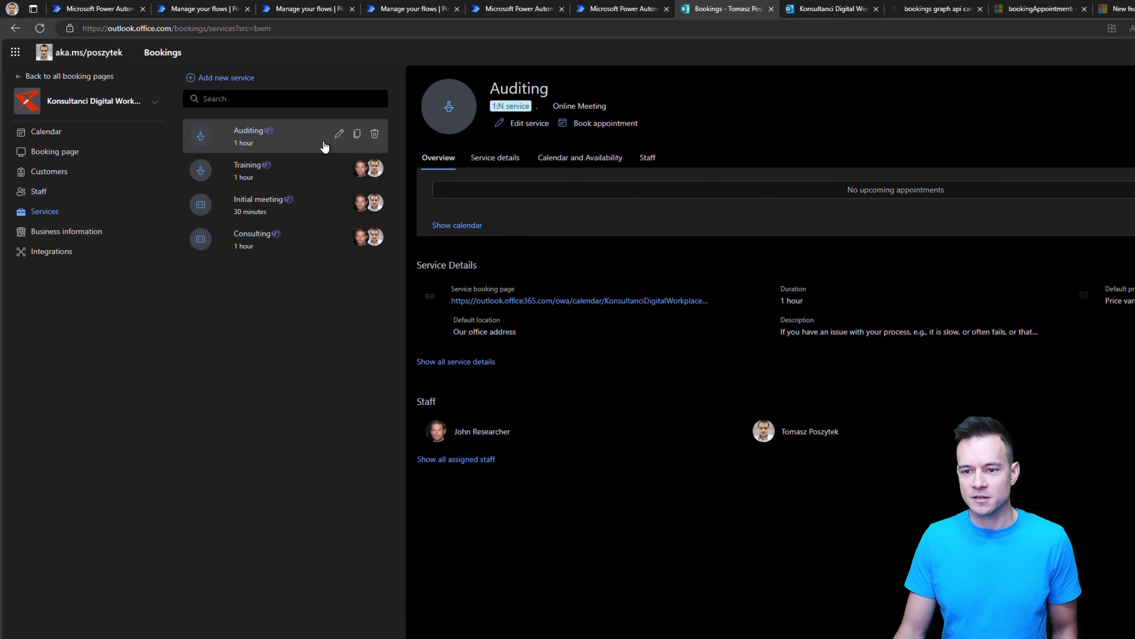
Step: Edit Auditing and show its custom fields, including Main technology area and How did you find me?
left_click(339, 134)
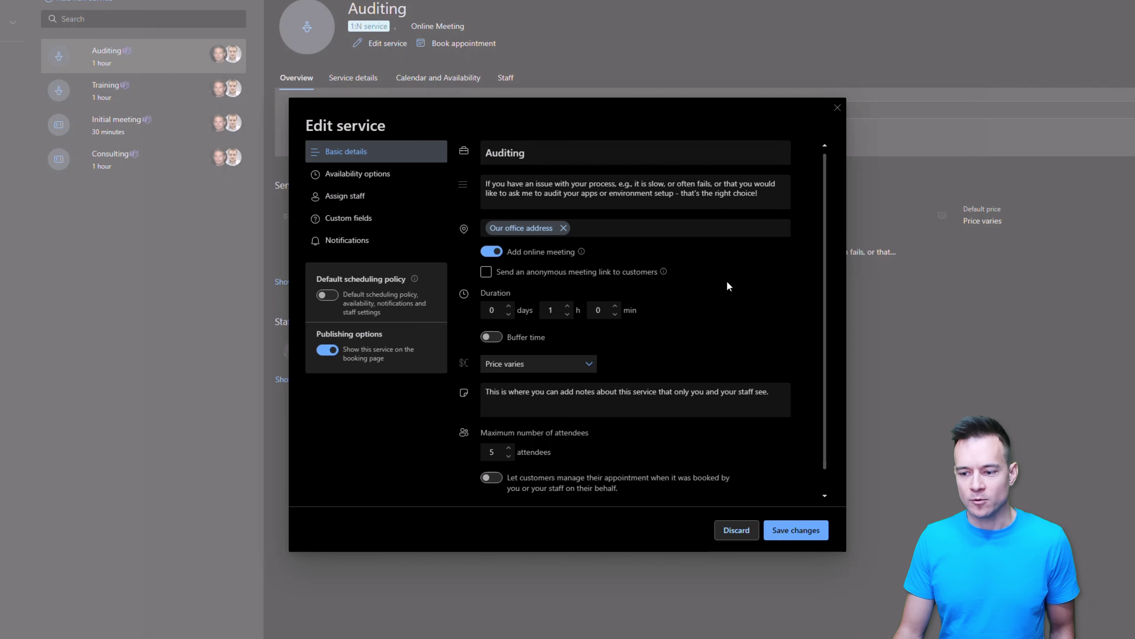
scroll(733, 289, "down", 1)
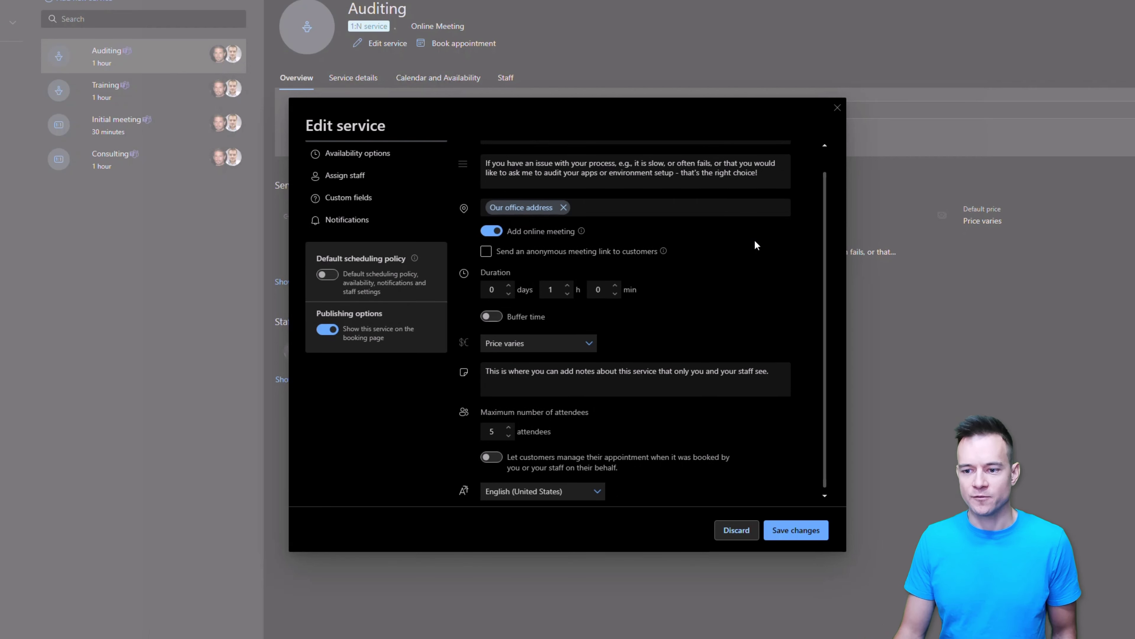
left_click(346, 201)
scroll(653, 372, "down", 3)
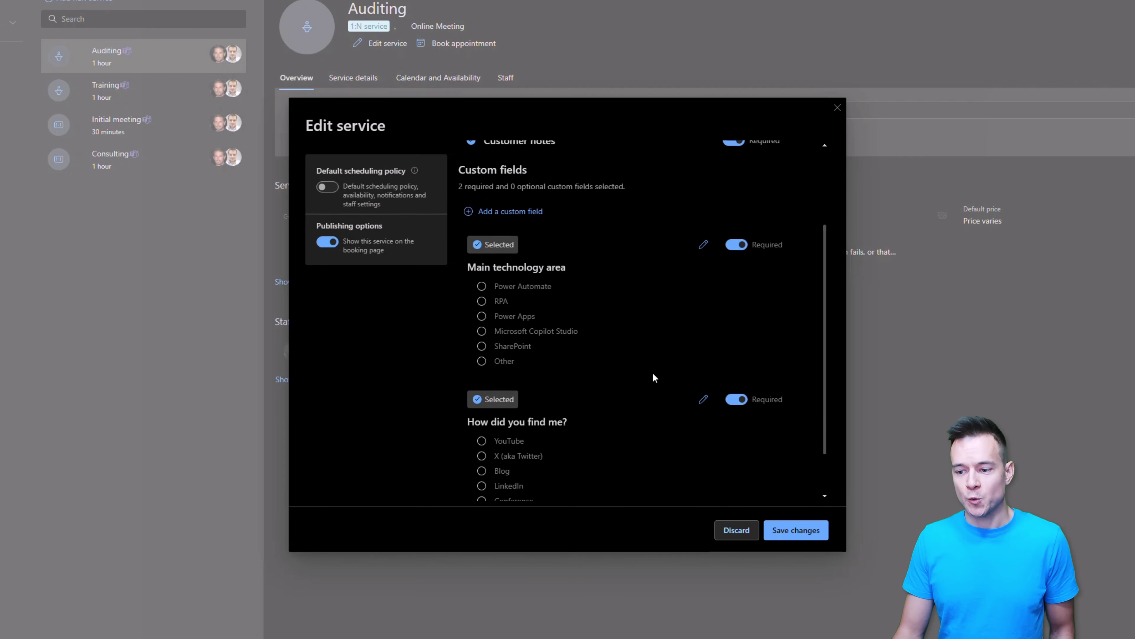
scroll(653, 361, "up", 3)
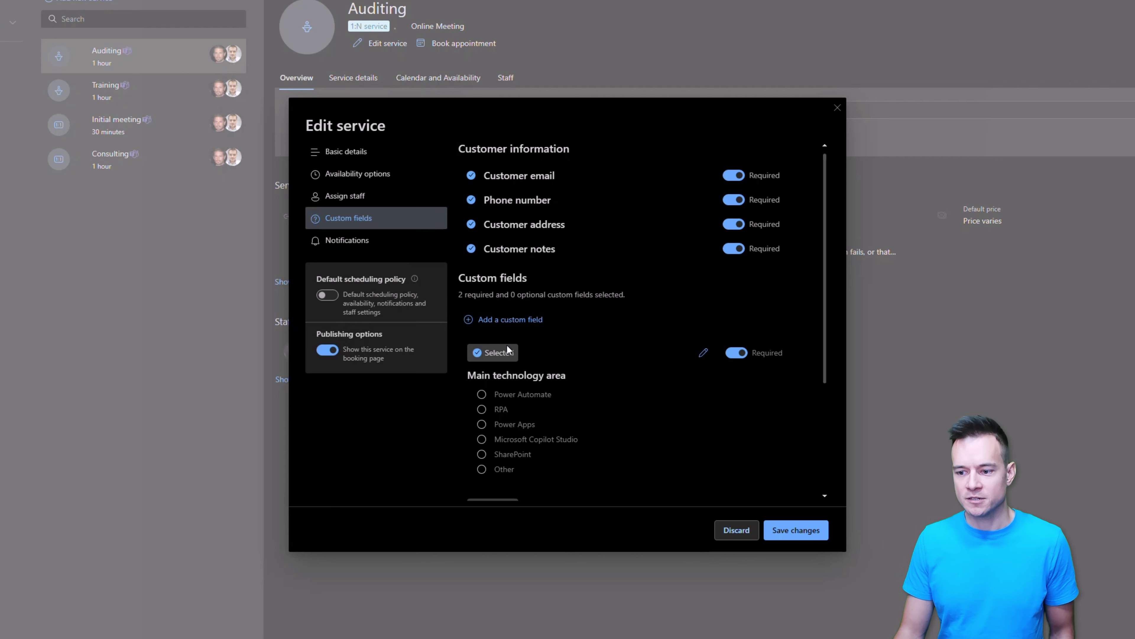
Step: Start a new custom field, review the available question types, and discard it
left_click(513, 320)
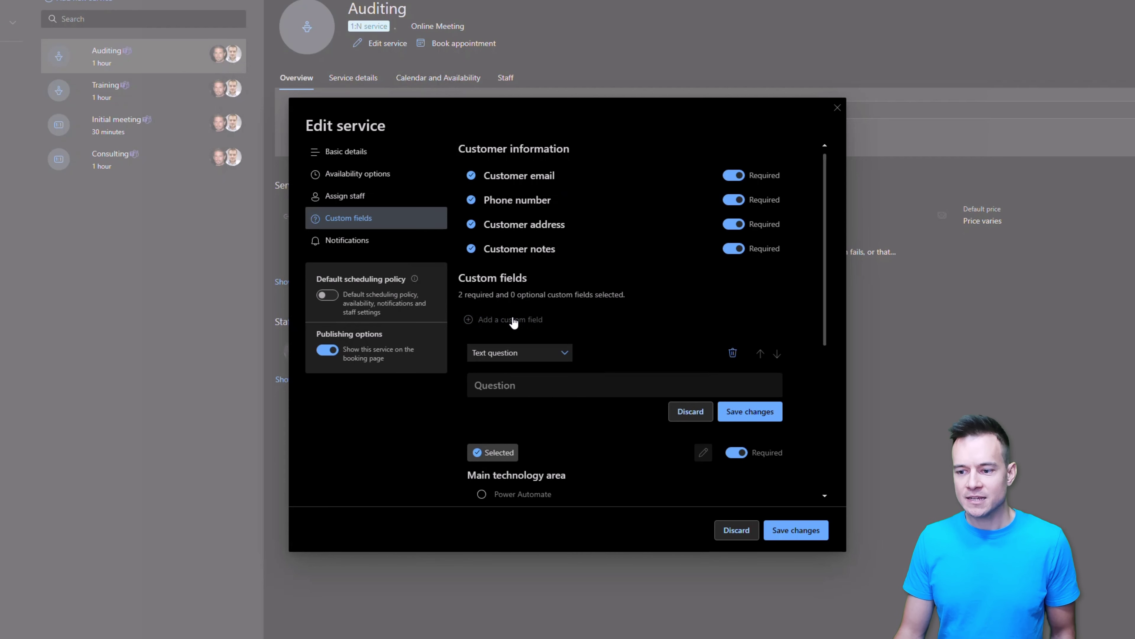
left_click(542, 354)
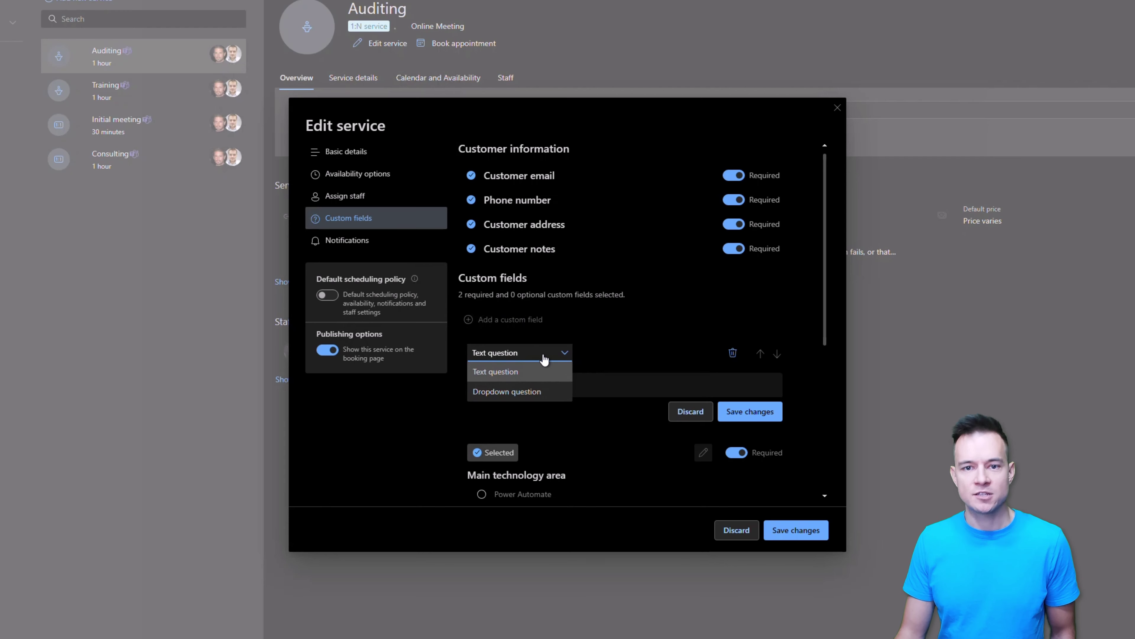
left_click(690, 411)
Step: Close the Auditing settings without saving and go to the Connectors & APIs integrations page
scroll(624, 425, "down", 3)
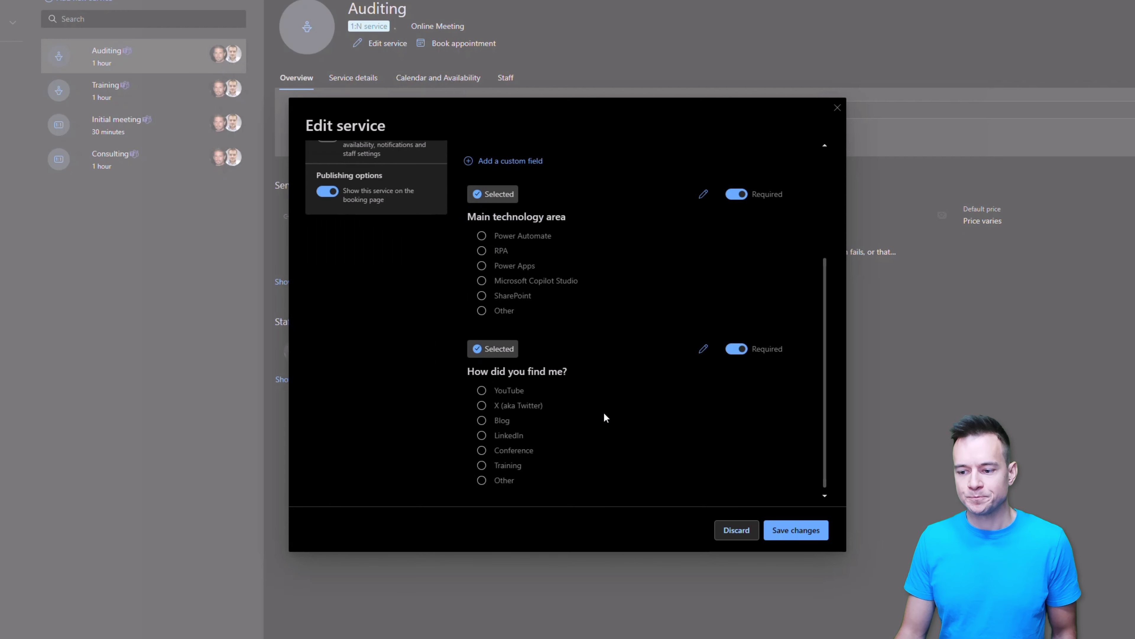
scroll(575, 364, "up", 3)
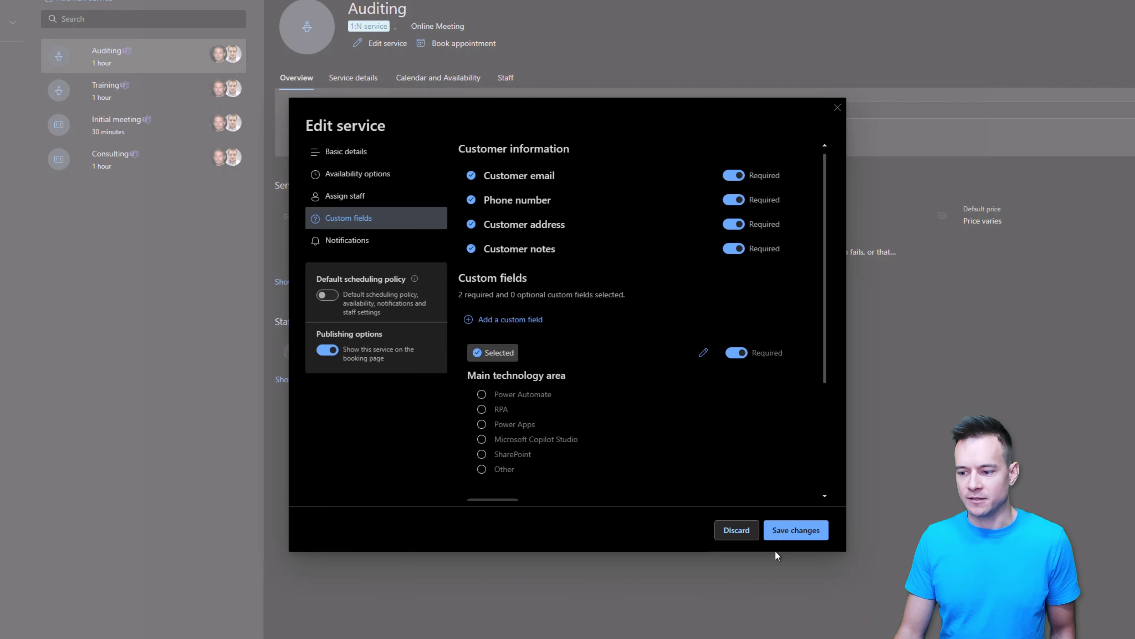
left_click(747, 536)
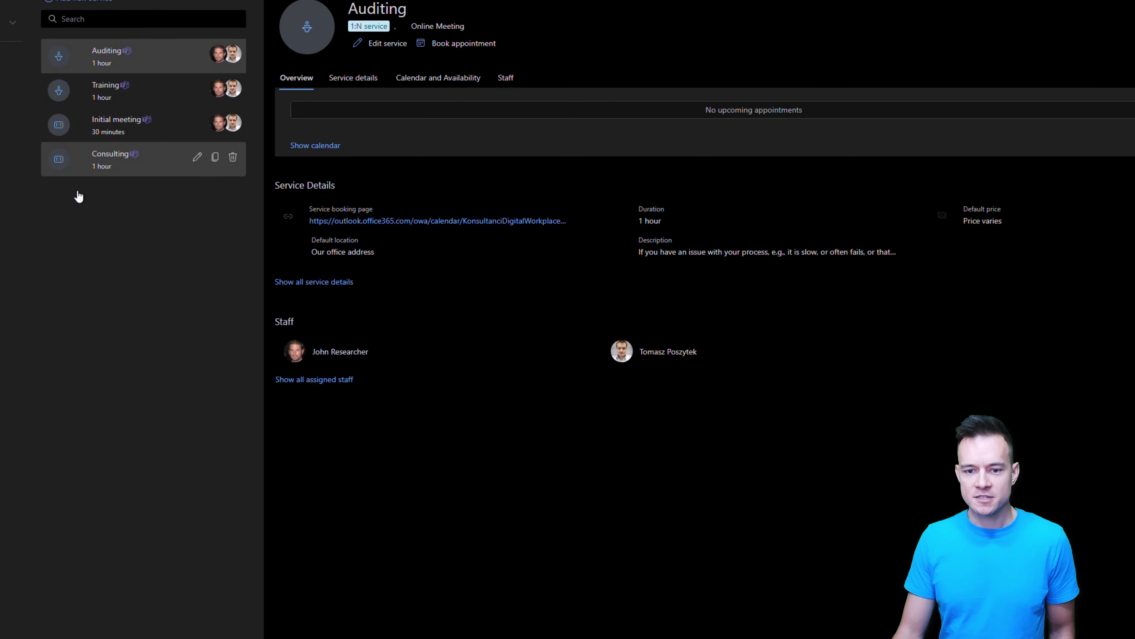
left_click(17, 239)
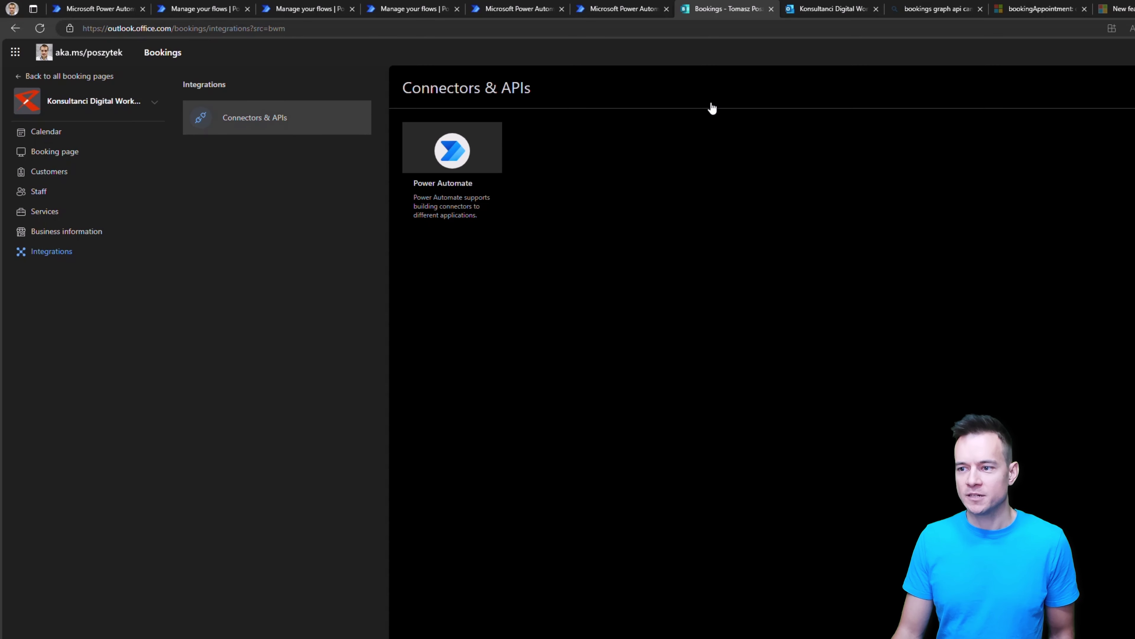
Step: Switch to the Konsultanci Digital Workplace public booking page
left_click(821, 12)
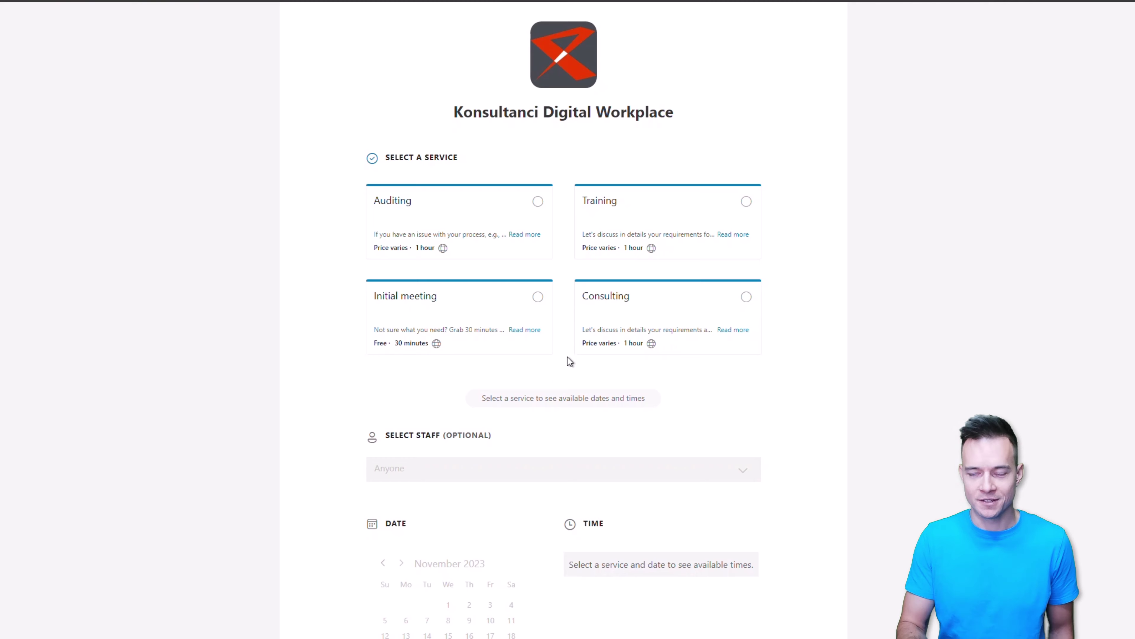
Step: Book Auditing with a specific staff member for the 1:00 PM slot on November 24
left_click(476, 217)
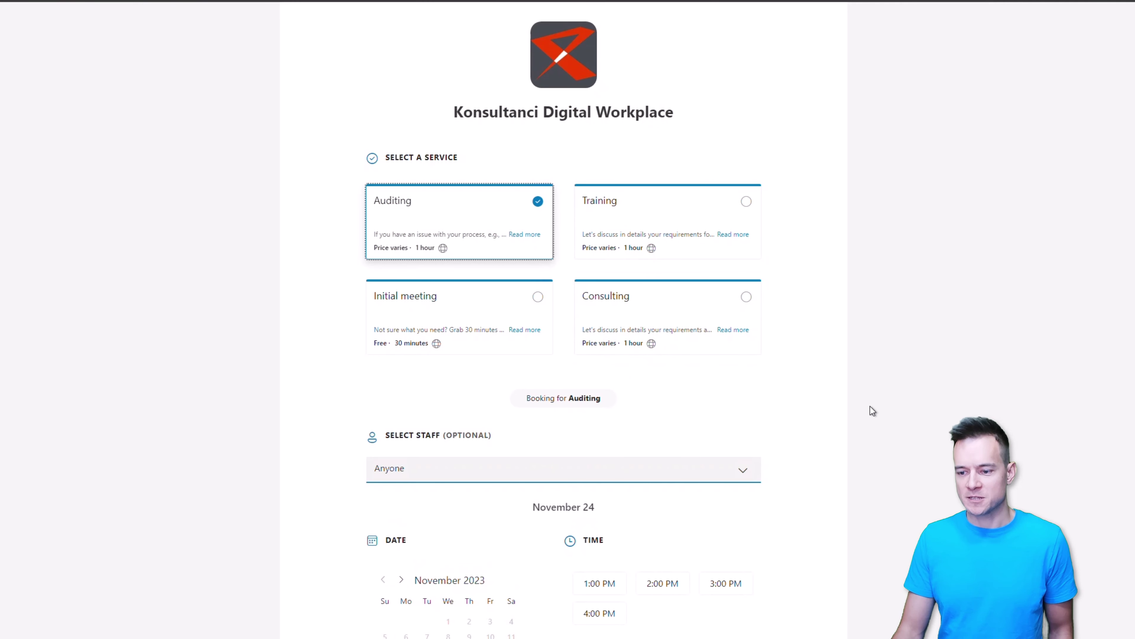
scroll(805, 402, "down", 3)
left_click(675, 362)
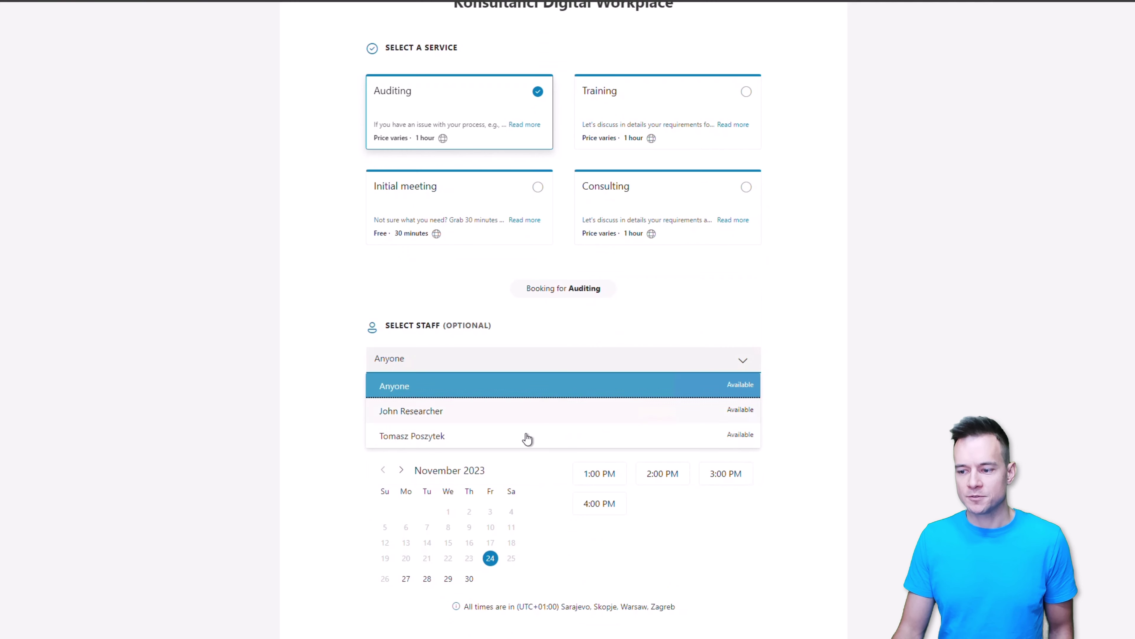
left_click(429, 413)
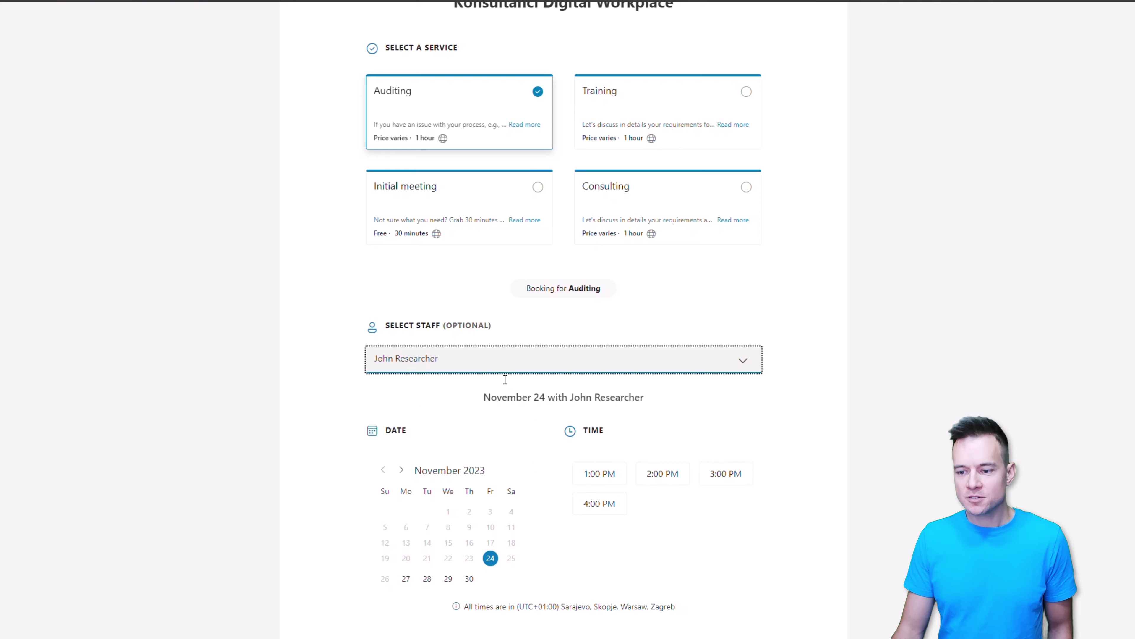
scroll(464, 372, "down", 2)
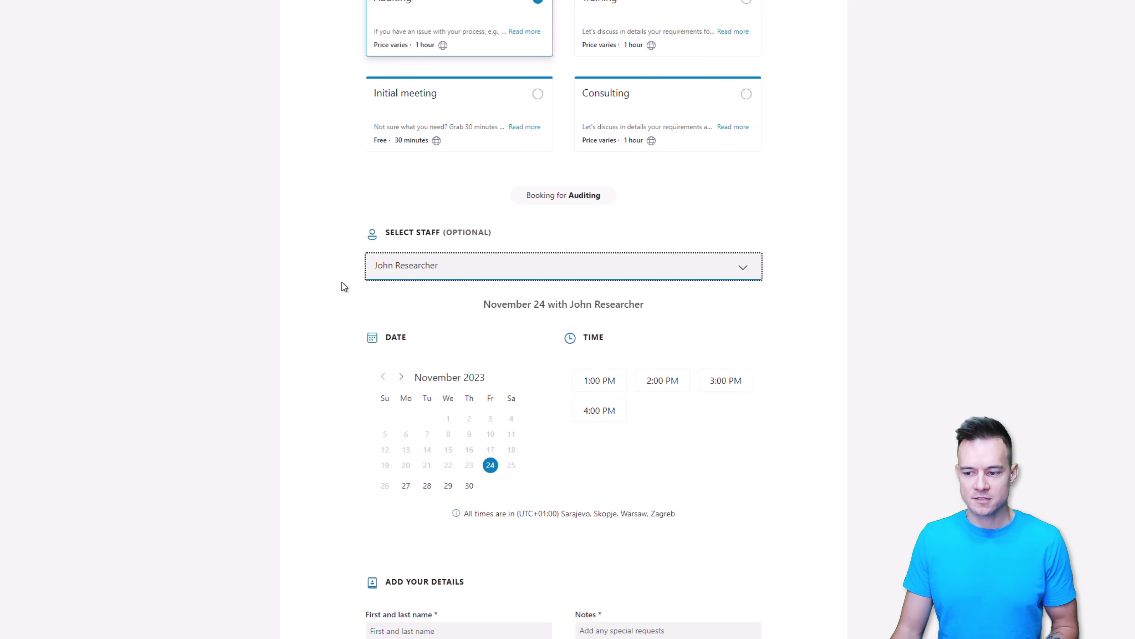
left_click(618, 384)
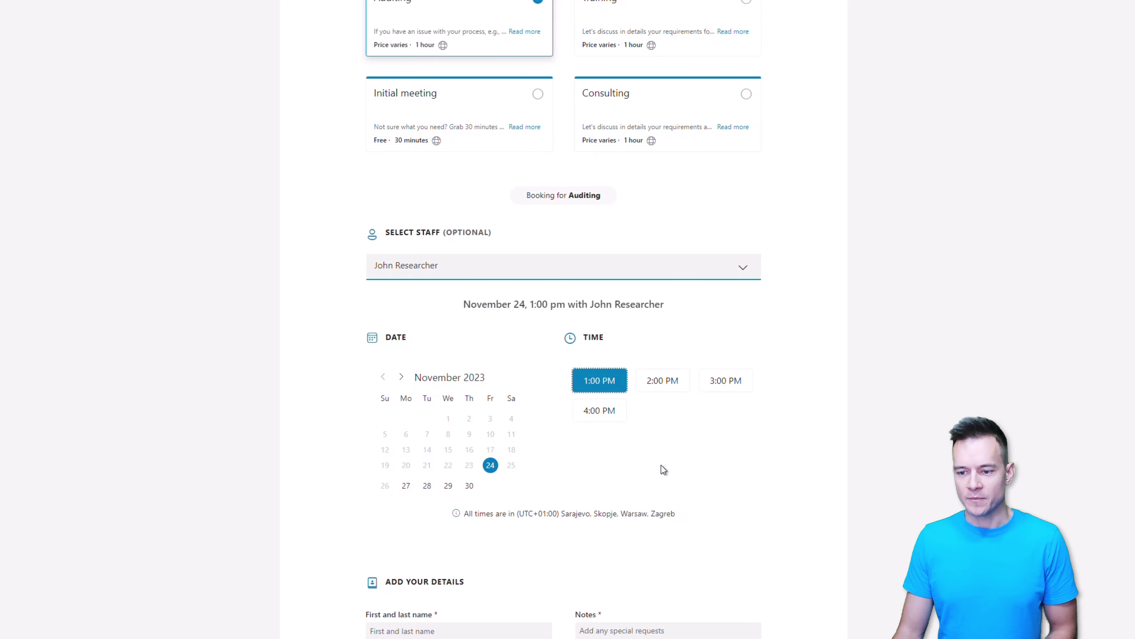
Step: Scroll through the customer details and additional information form
scroll(664, 468, "down", 5)
scroll(398, 385, "down", 5)
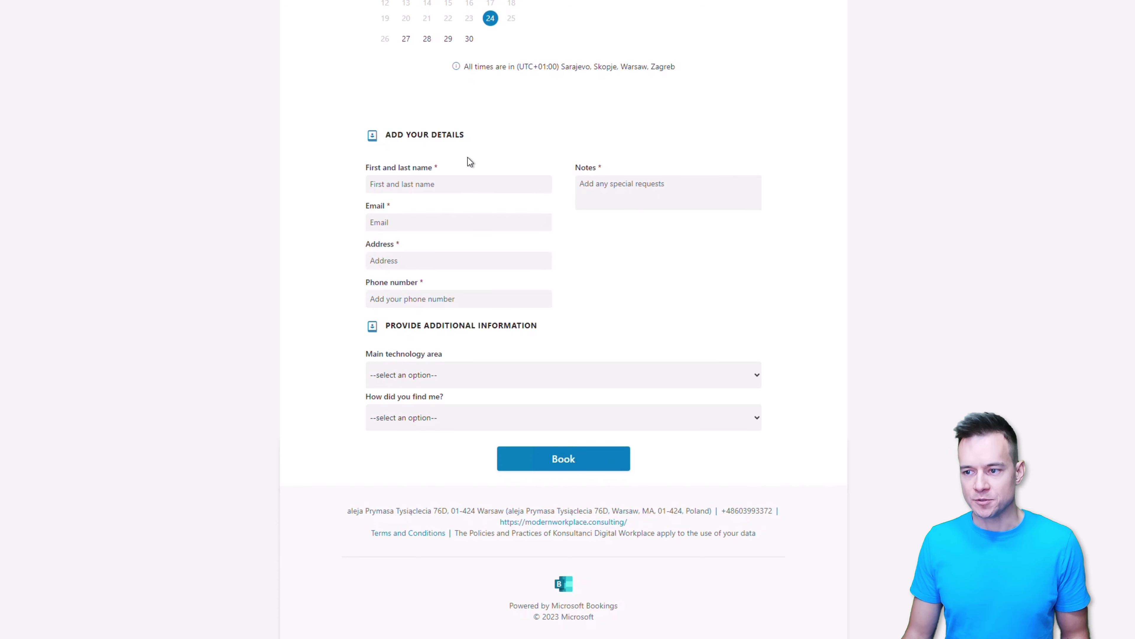
scroll(467, 157, "up", 10)
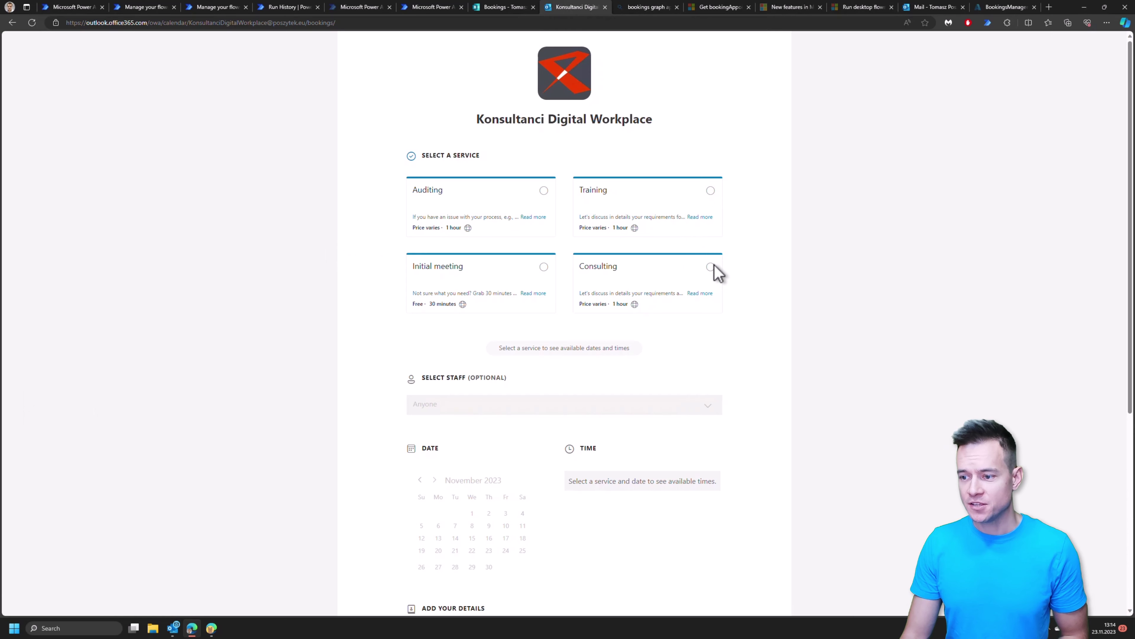
Step: Book Training with a specific staff member at 2:00 PM on November 24, viewing the custom questions
left_click(711, 191)
left_click(477, 408)
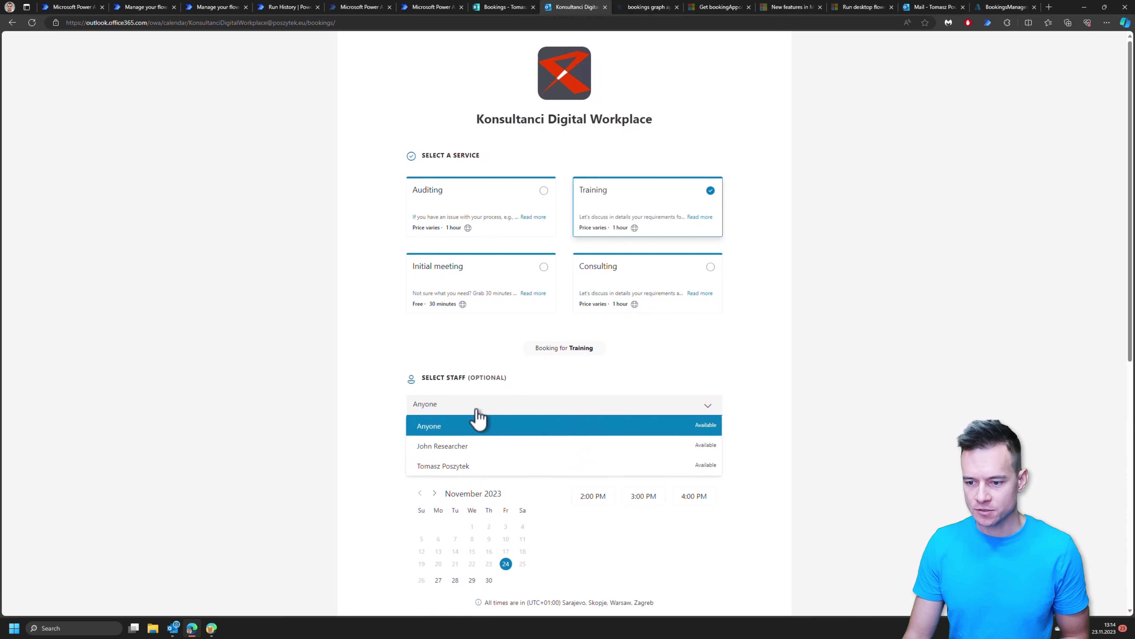
left_click(462, 446)
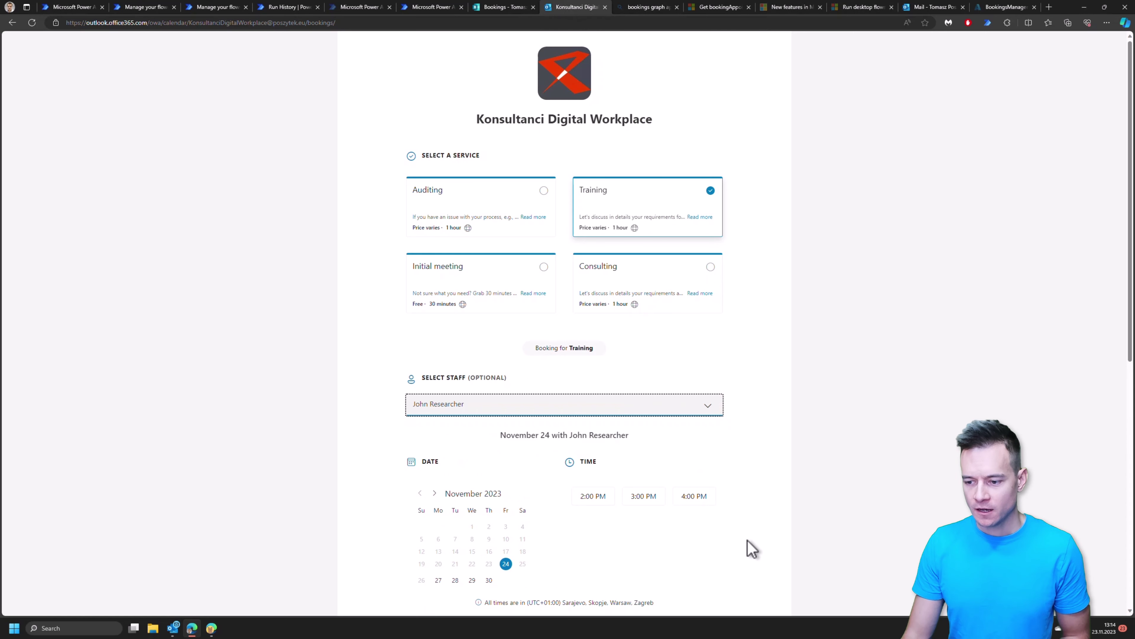
scroll(571, 504, "down", 3)
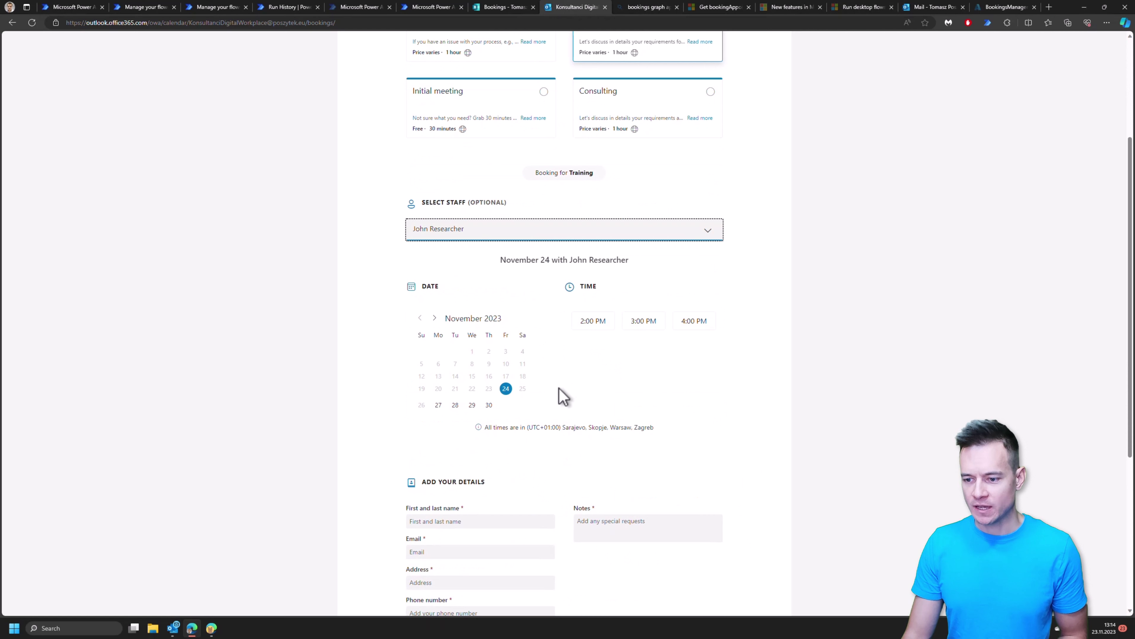
left_click(594, 324)
scroll(586, 429, "down", 3)
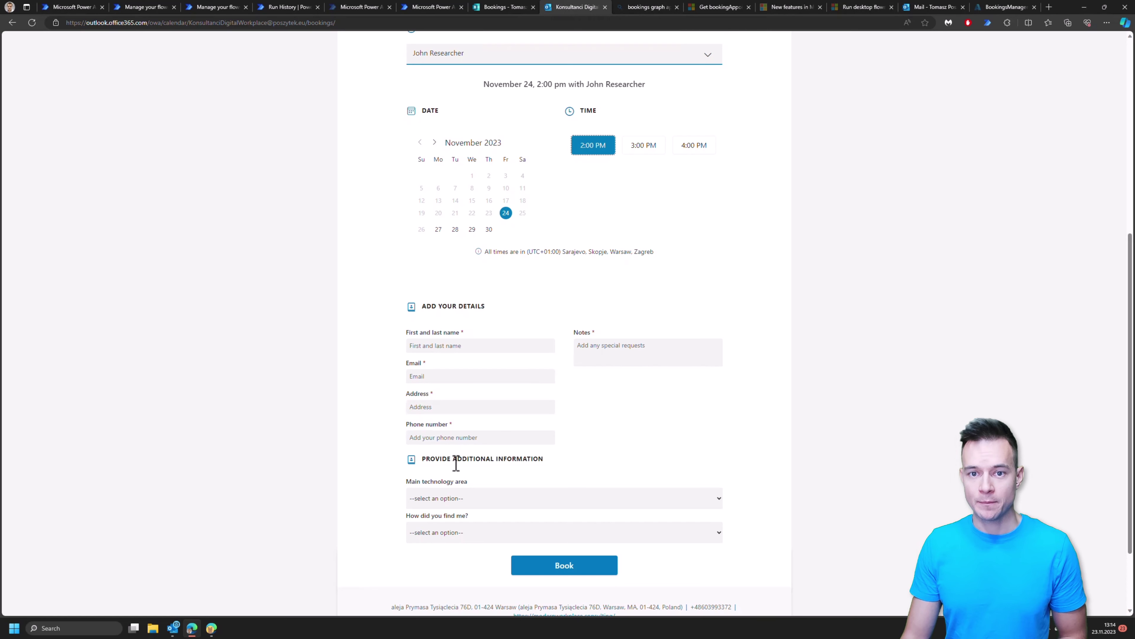
scroll(626, 384, "up", 5)
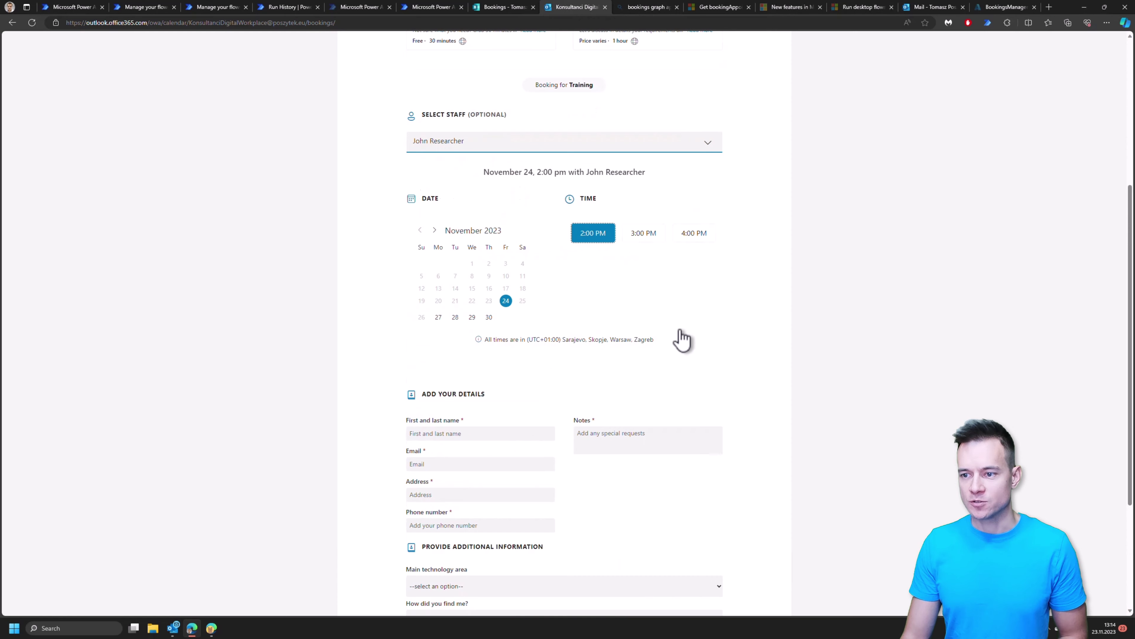
scroll(684, 317, "down", 7)
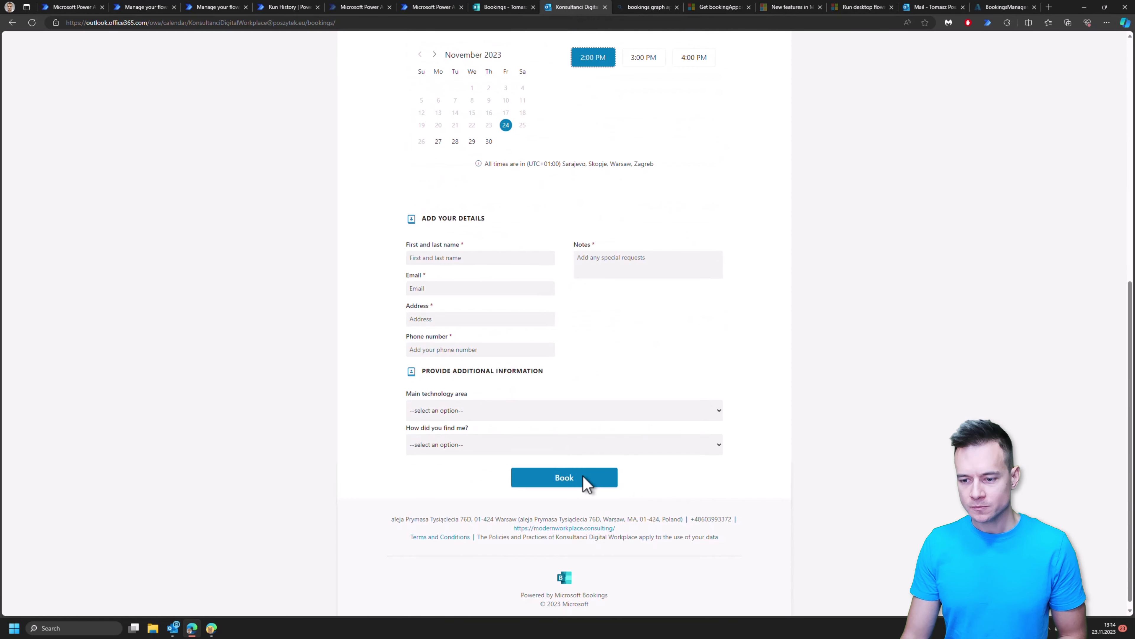
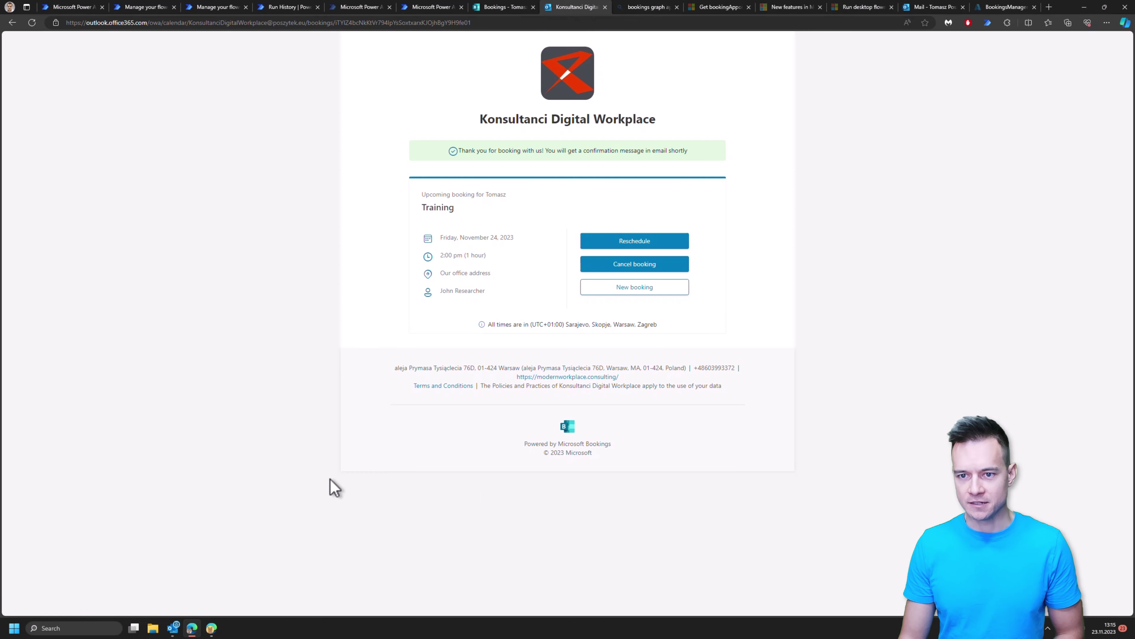
Step: Refresh the Handle new Booking run history to show the new run, then open the flow for editing
left_click(149, 8)
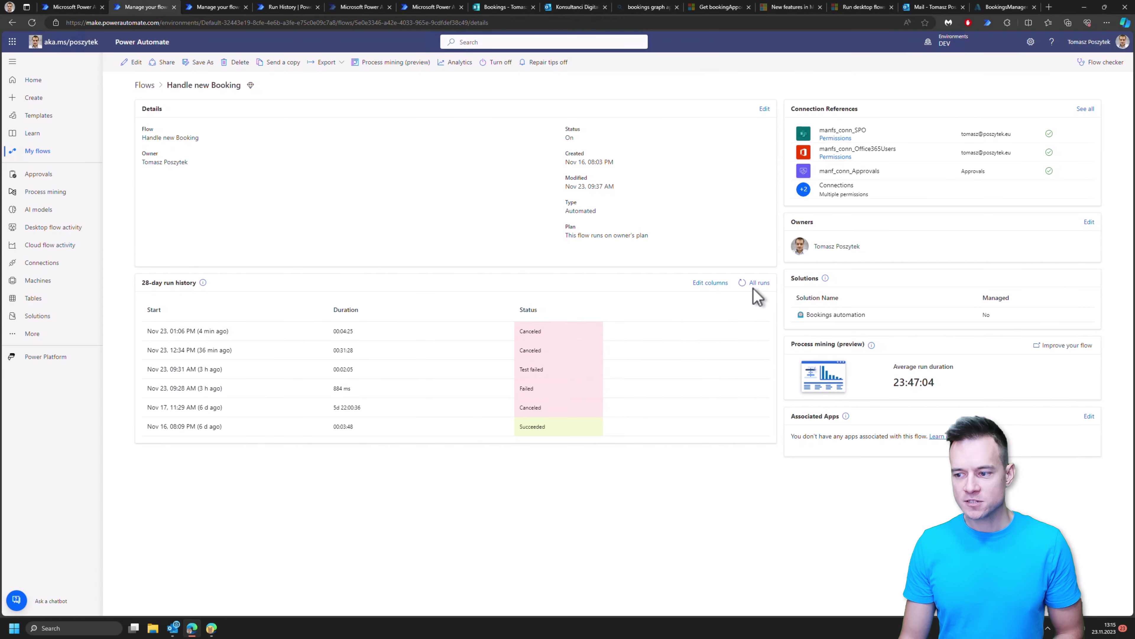
left_click(743, 286)
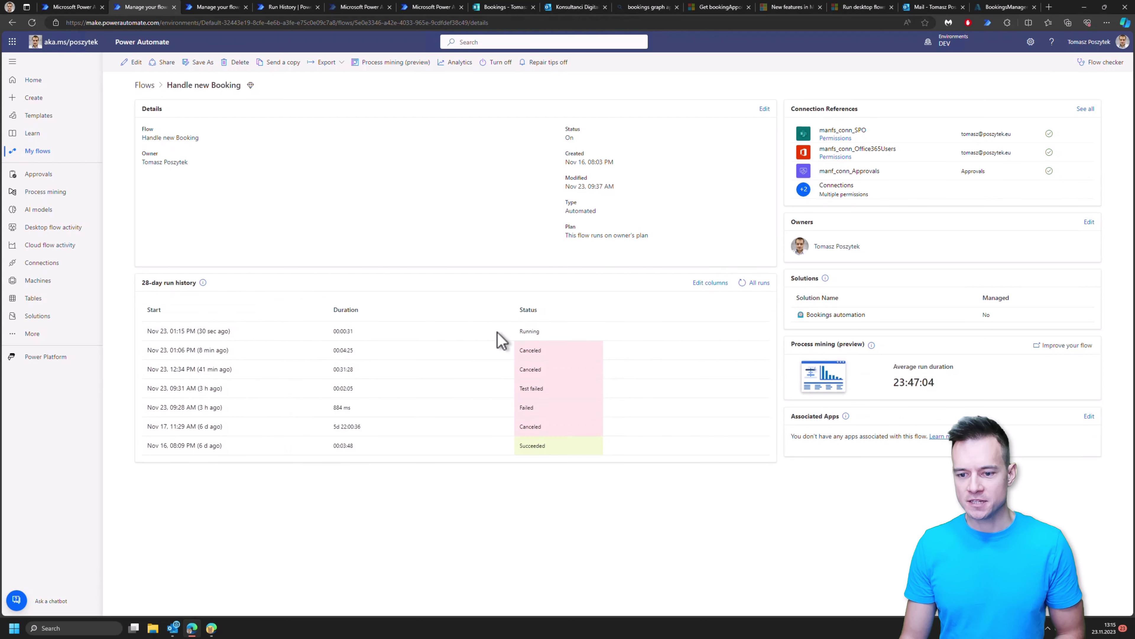
left_click(133, 63)
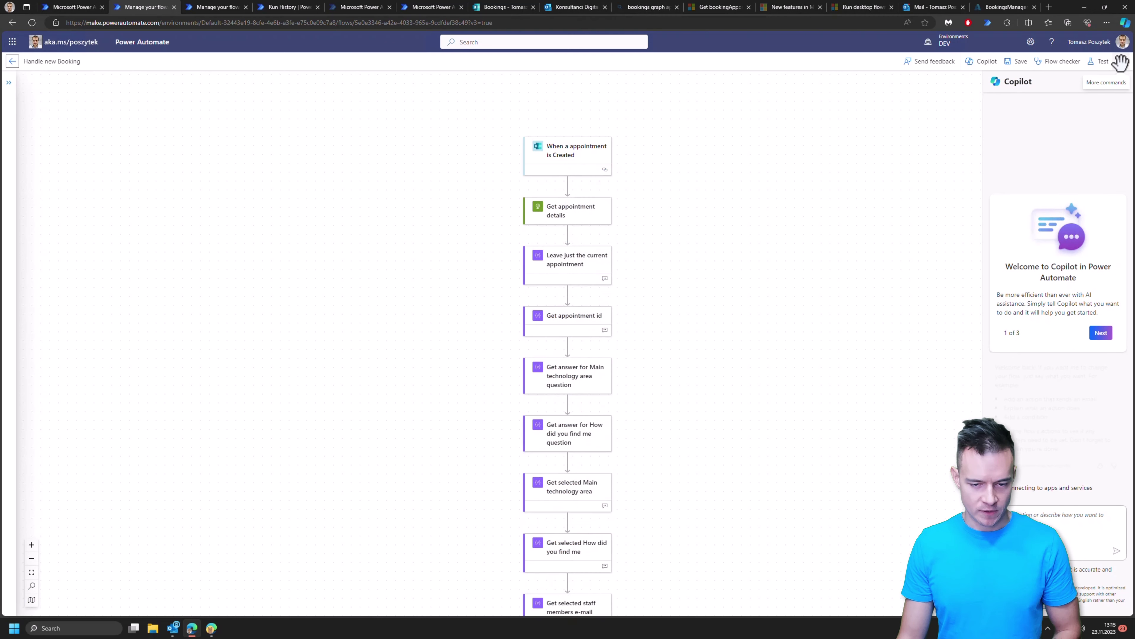
Step: Switch the flow to the classic designer, then go to the Outlook inbox to check booking emails
left_click(1120, 62)
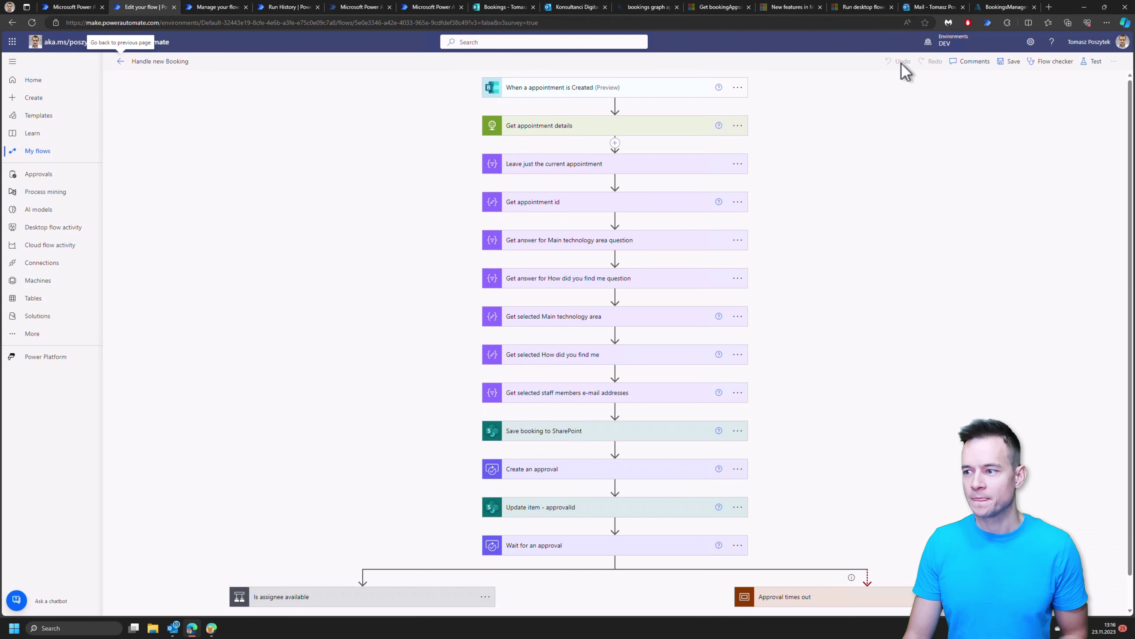
left_click(932, 7)
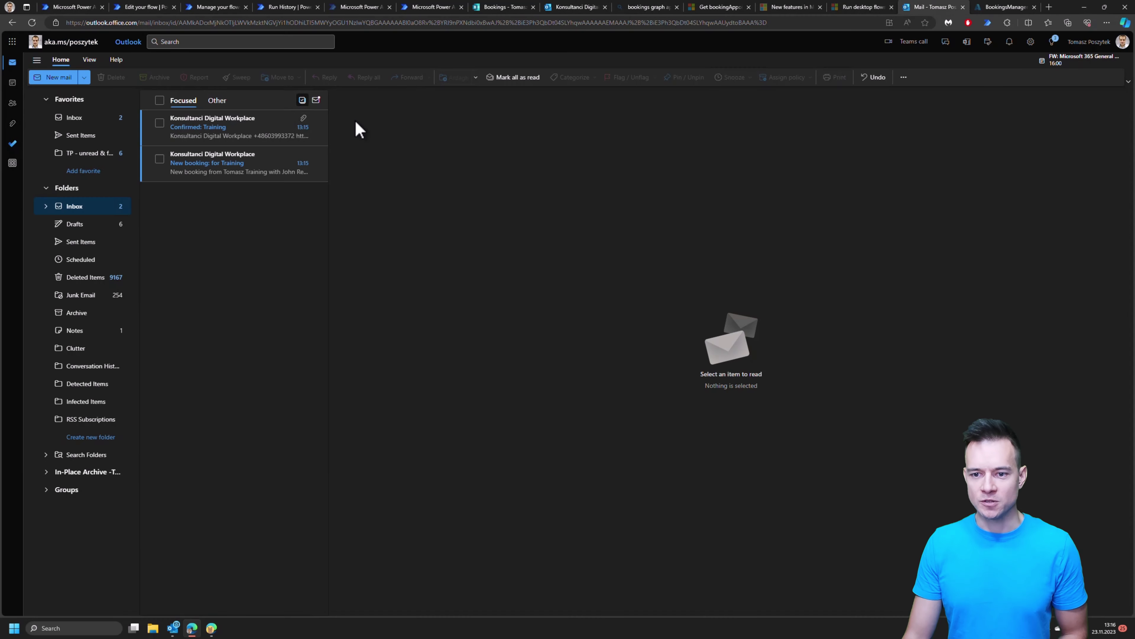
Step: Read the 'New booking: for Training' and 'Confirmed: Training' emails, then return to the flow designer
left_click(262, 177)
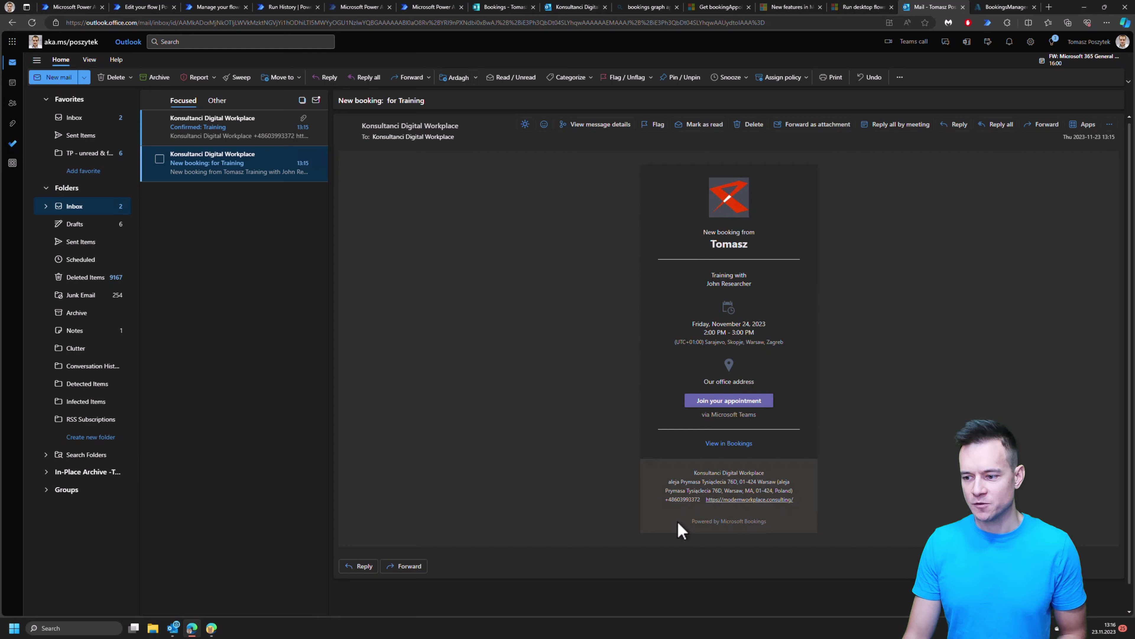
left_click(226, 135)
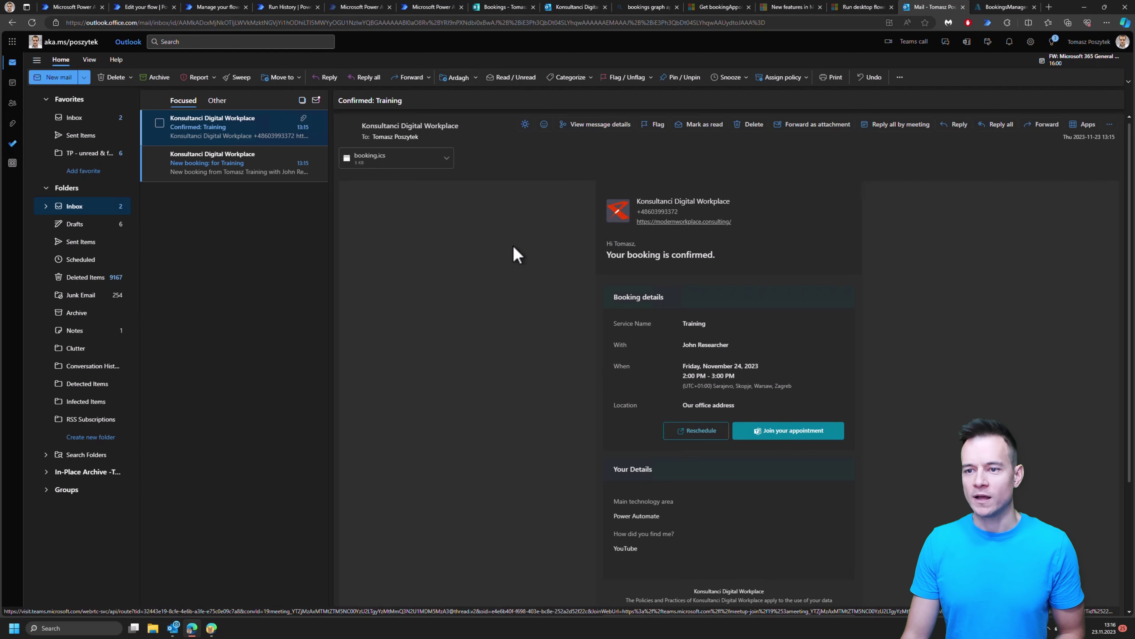
left_click(143, 7)
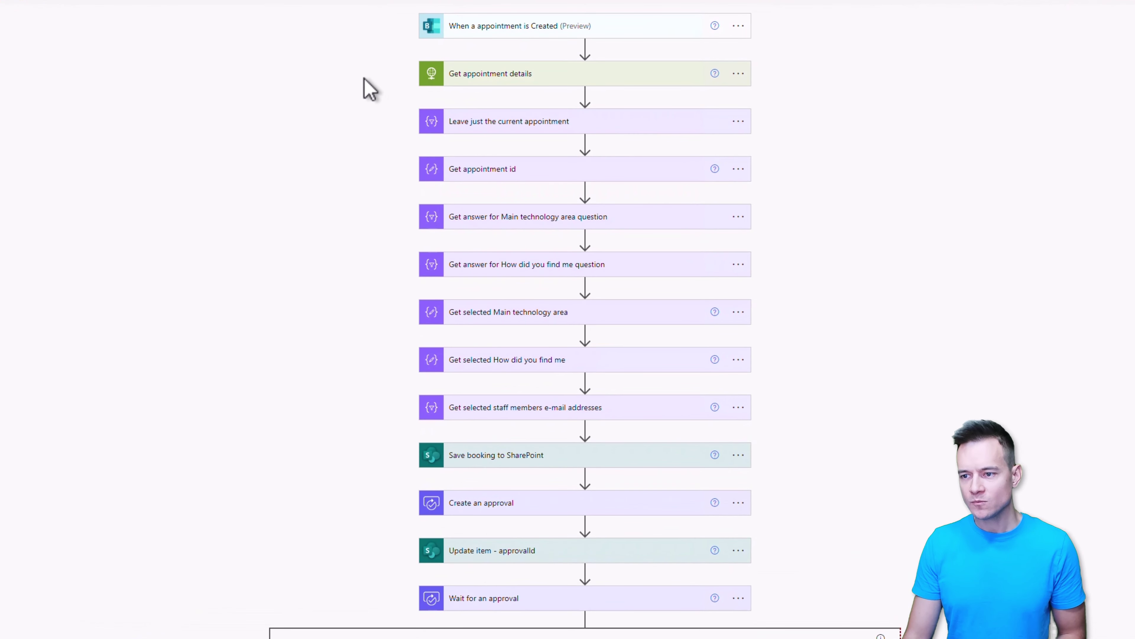
left_click(496, 26)
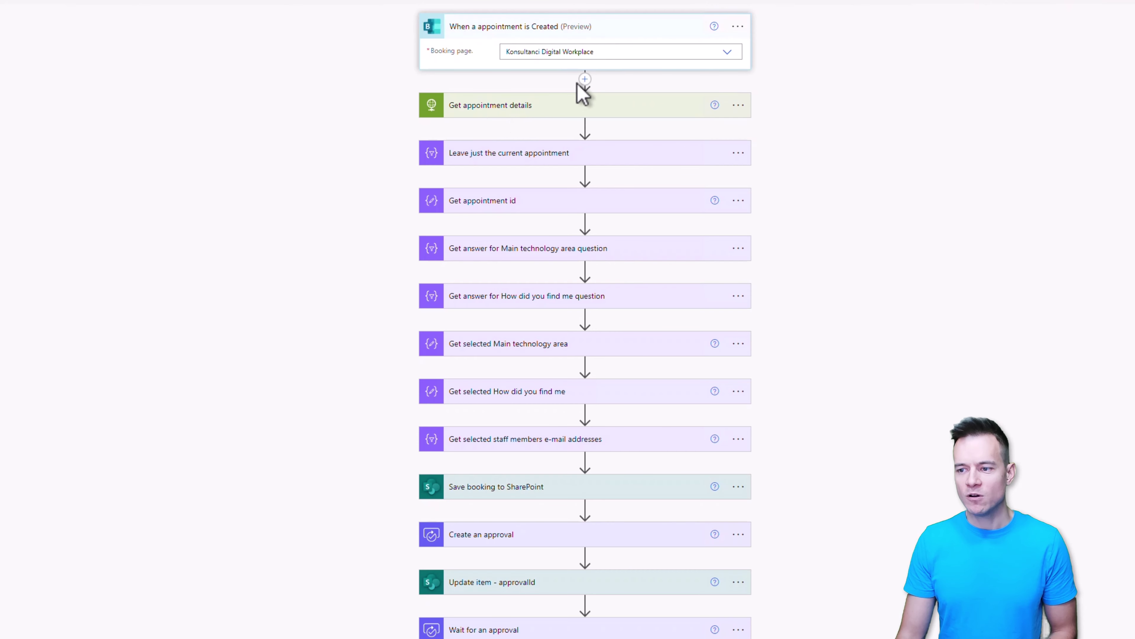
left_click(586, 78)
left_click(581, 98)
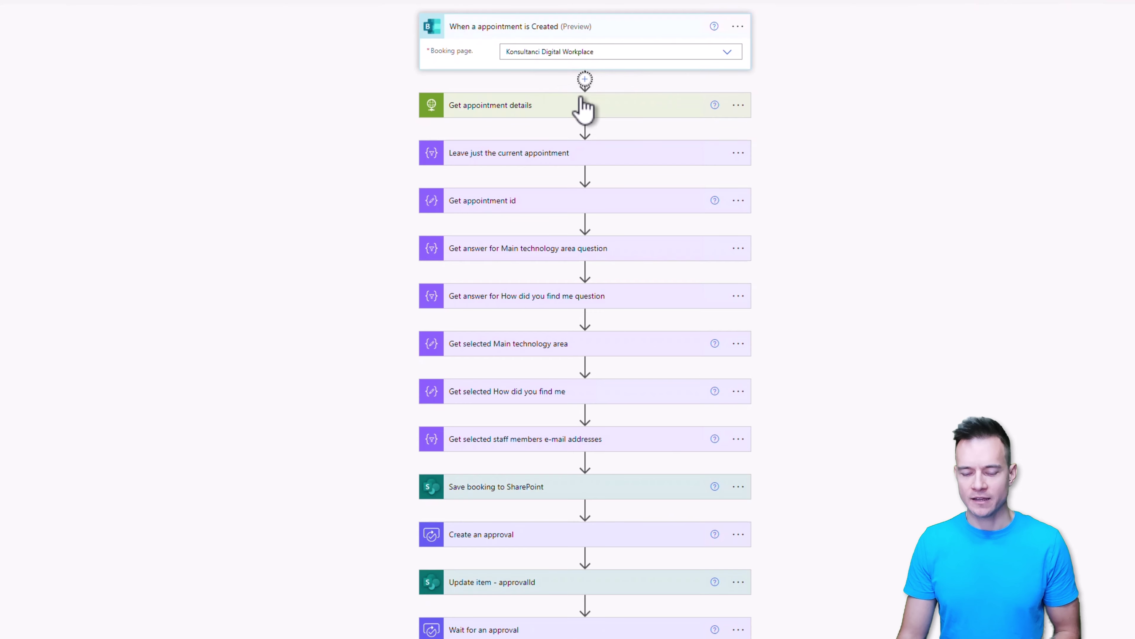
type("bookings")
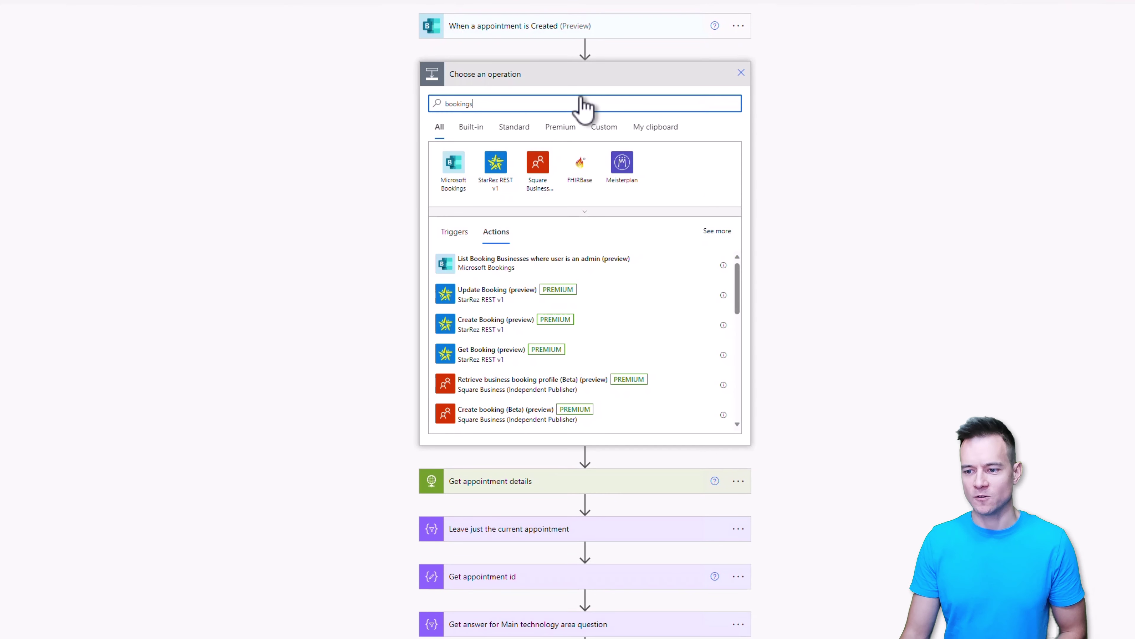
left_click(453, 181)
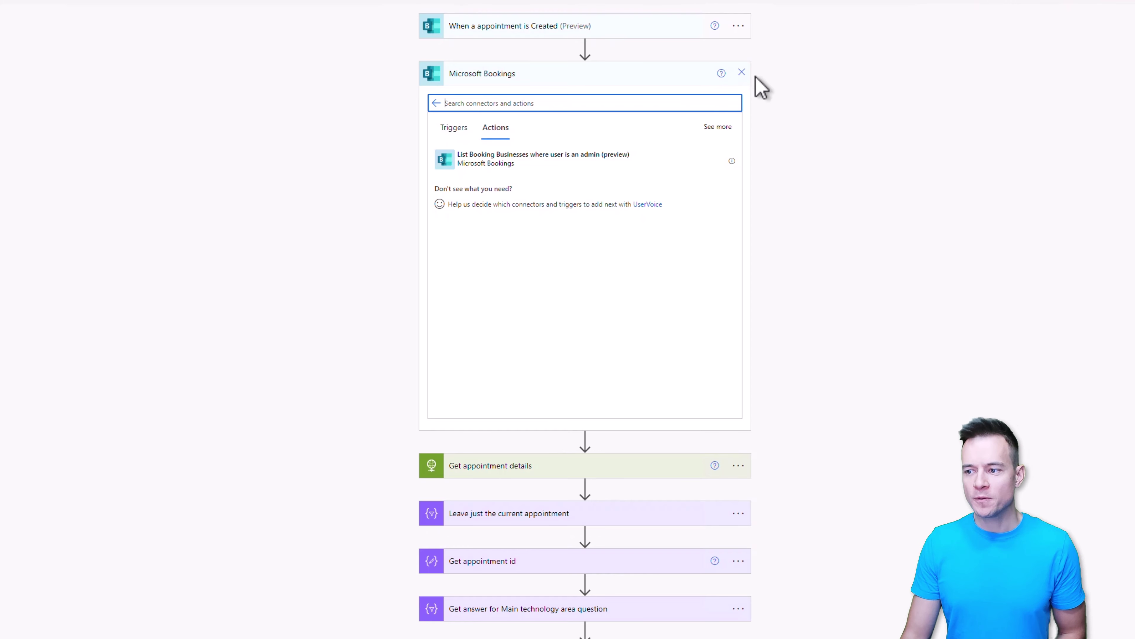
left_click(741, 73)
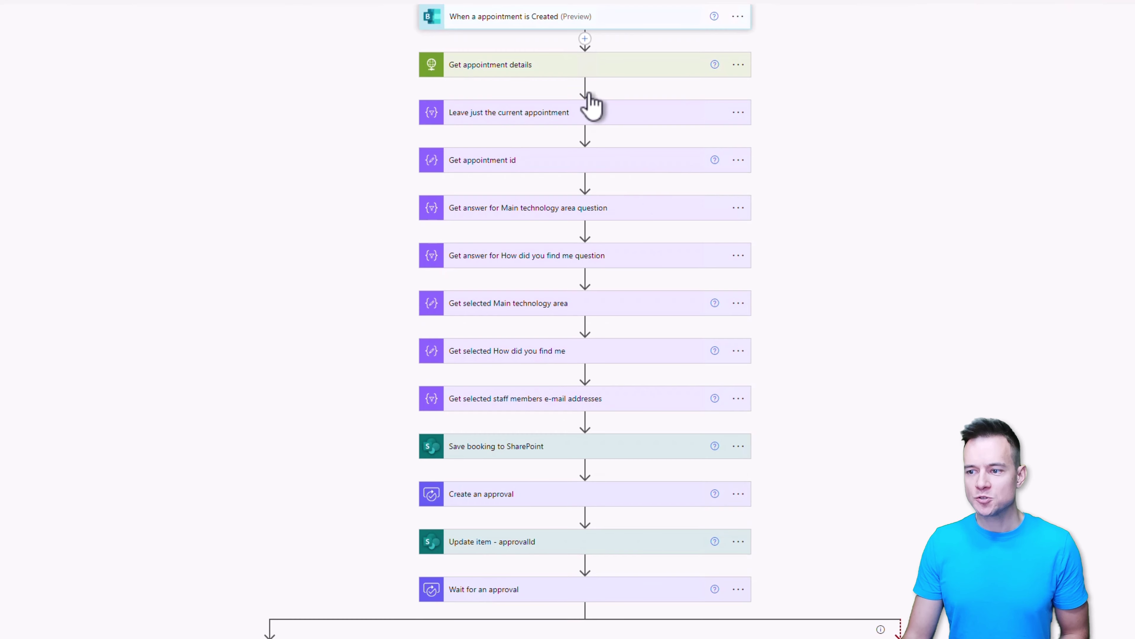
Step: Compare the Get appointment details GET request with the Graph docs, then expand the 'Leave just the current appointment' filter
left_click(717, 7)
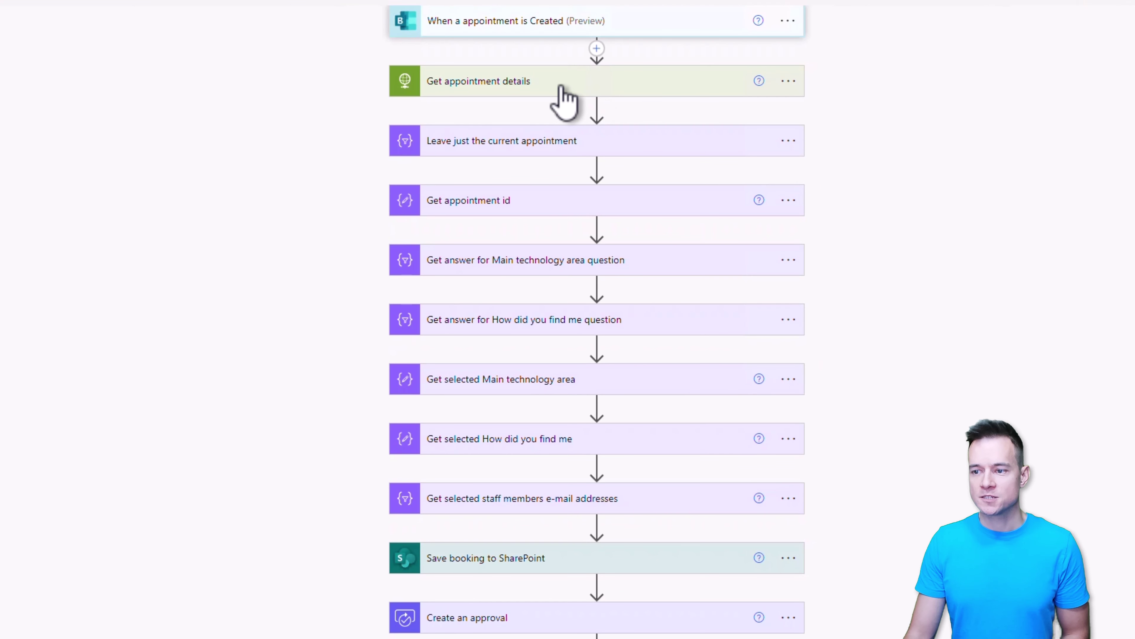
left_click(563, 87)
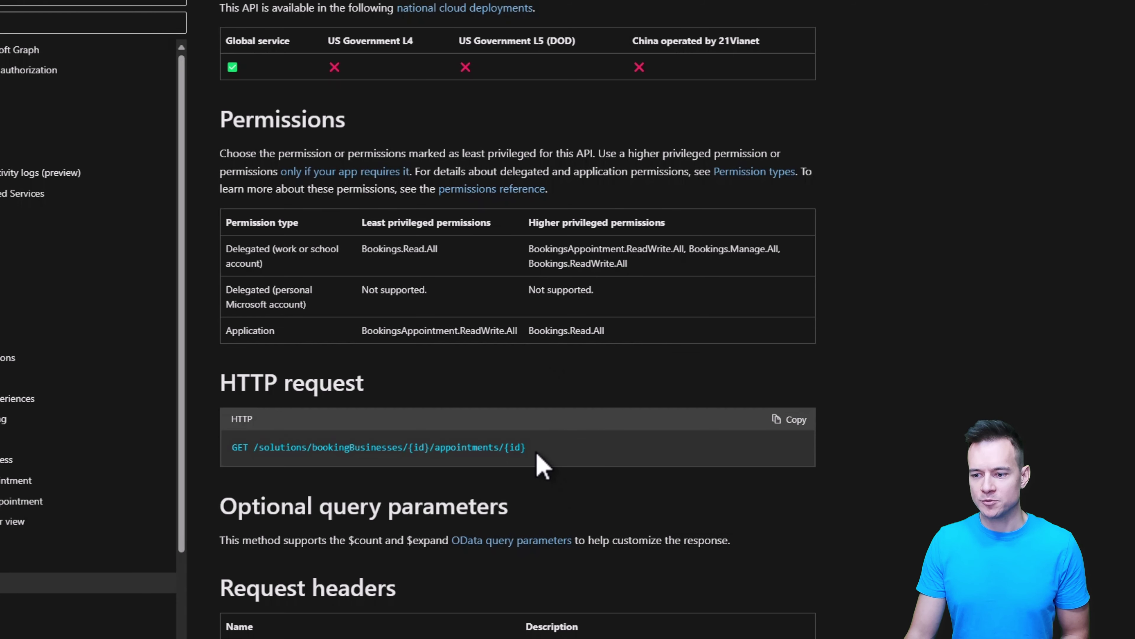
left_click_drag(534, 449, 435, 447)
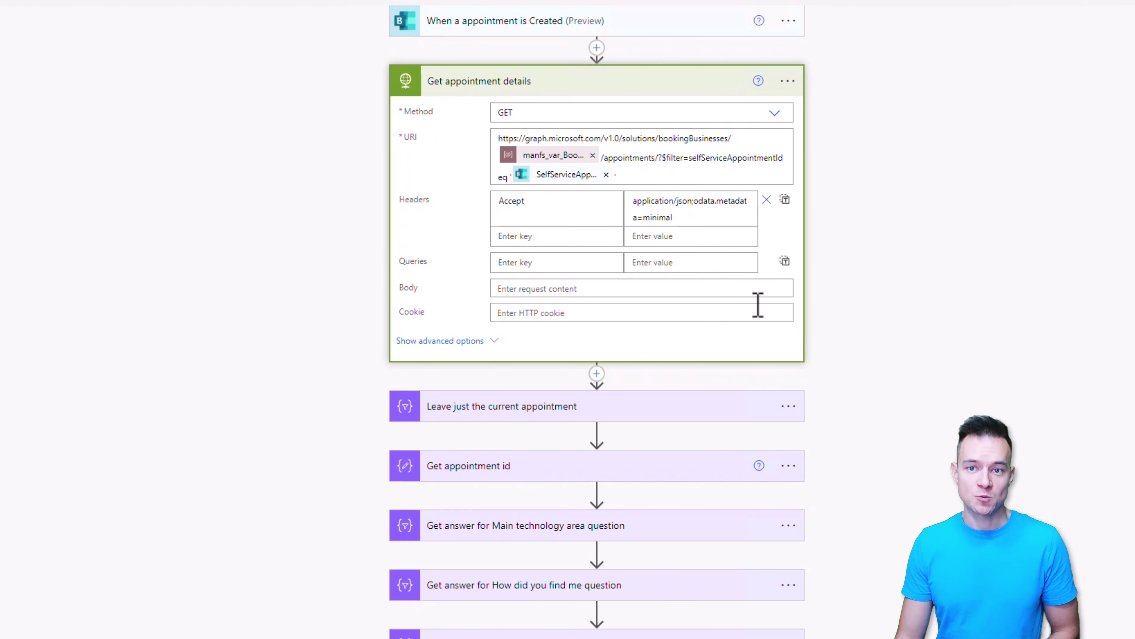
left_click(544, 417)
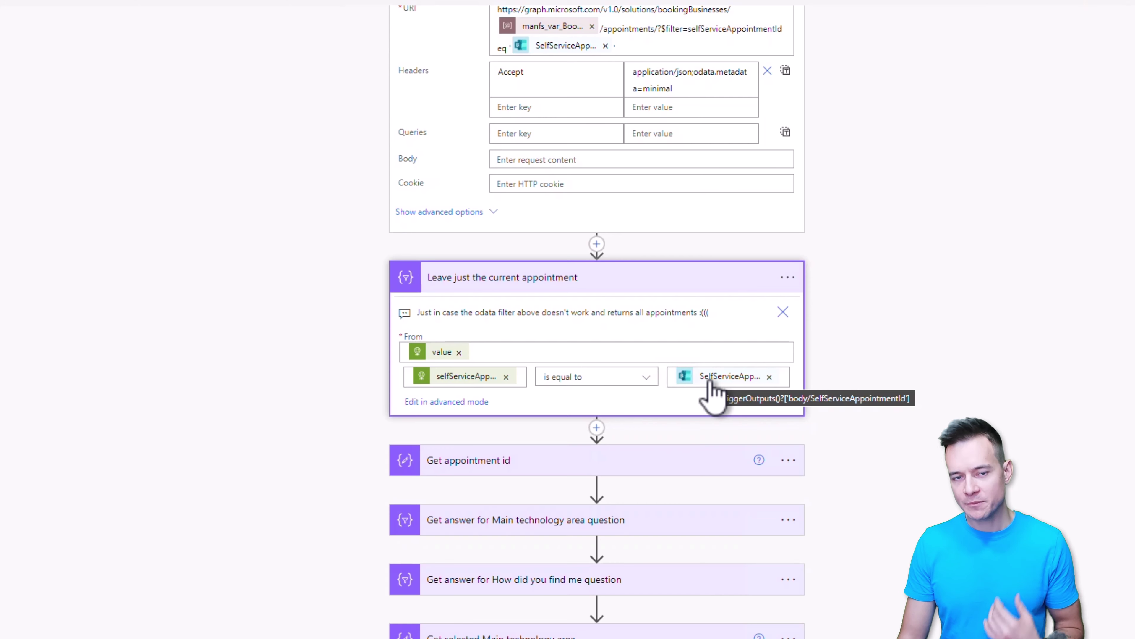
Step: Collapse the current-appointment filter and expand Get appointment id to show its expression
left_click(676, 284)
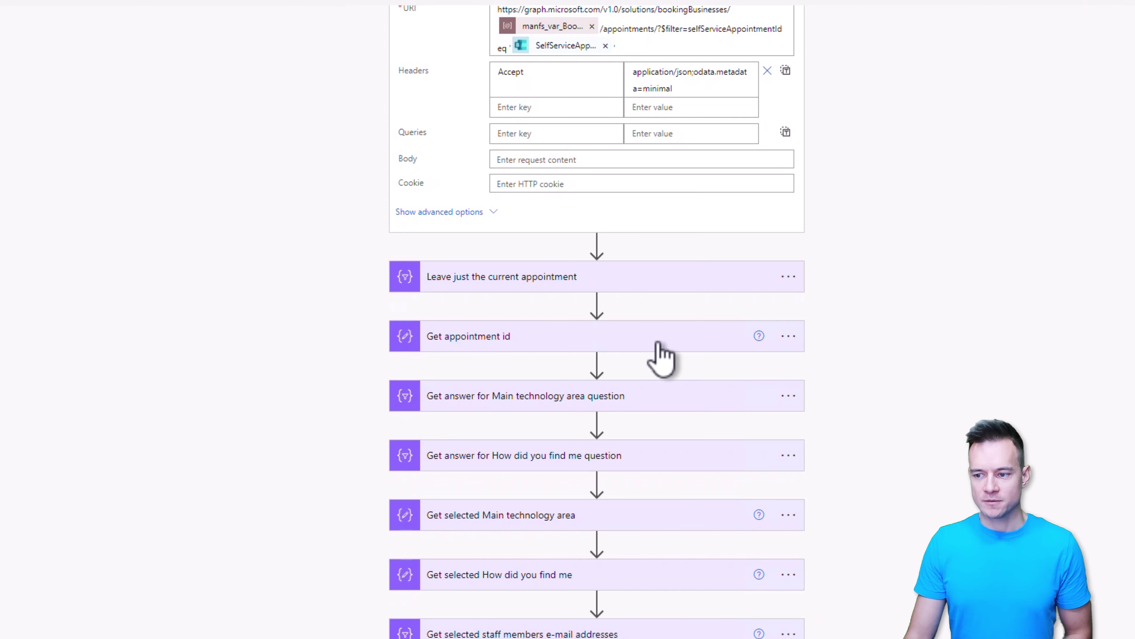
left_click(647, 341)
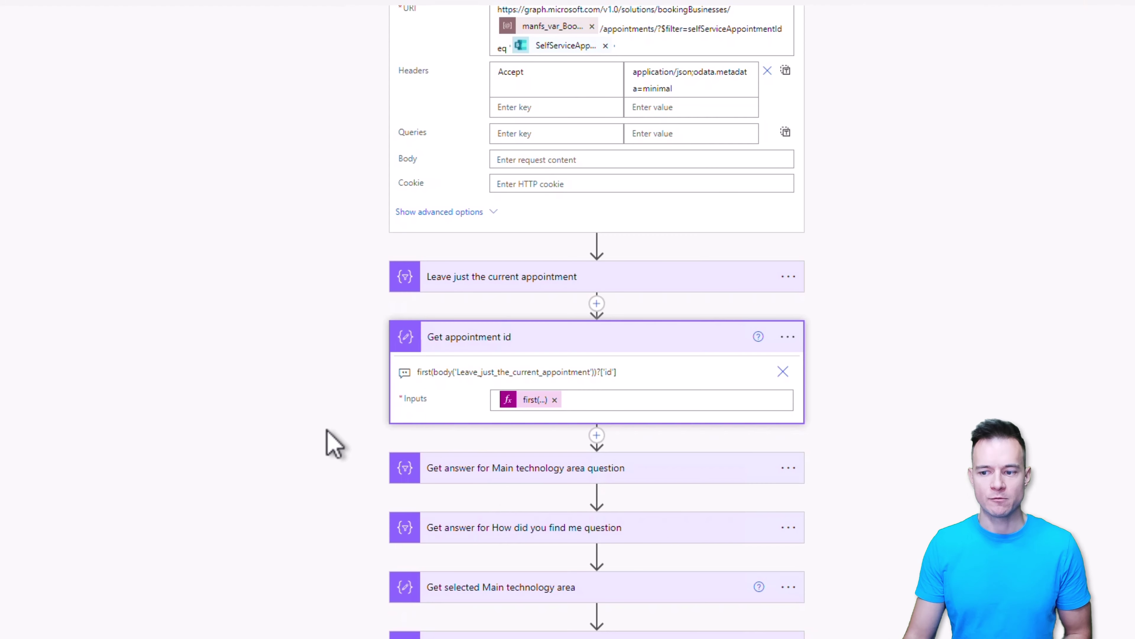
scroll(327, 443, "down", 3)
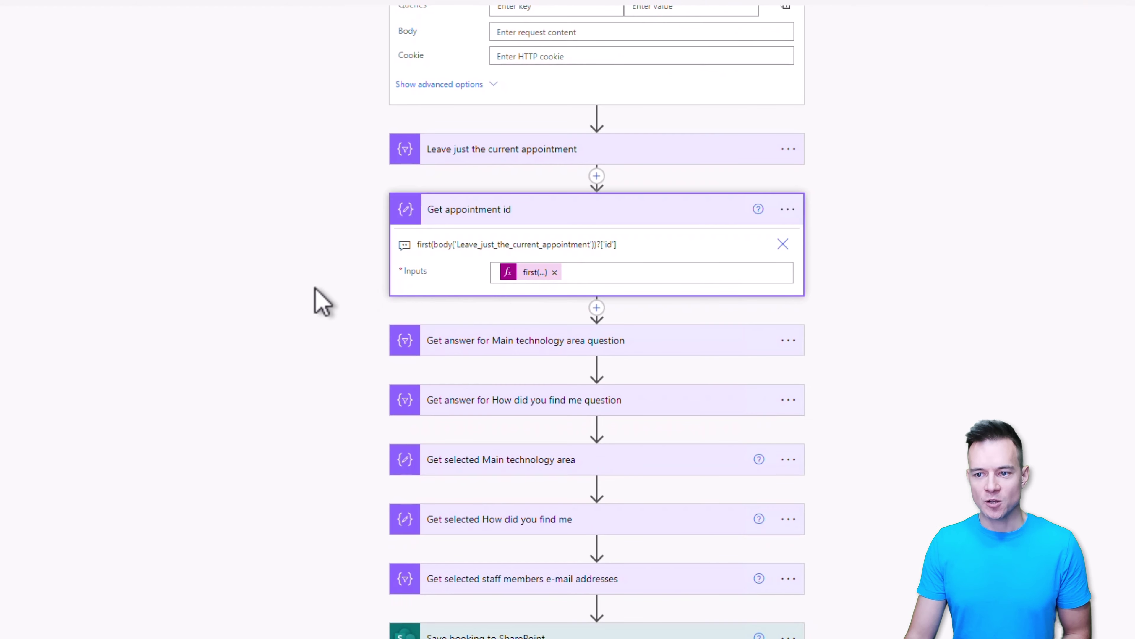
scroll(299, 269, "up", 6)
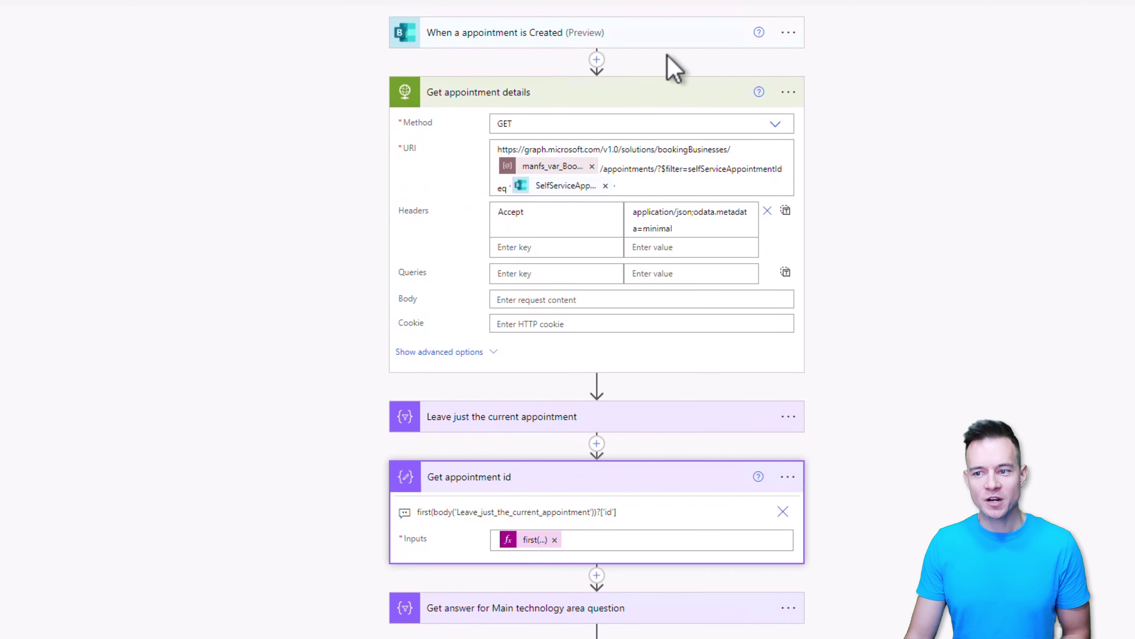
scroll(318, 634, "down", 6)
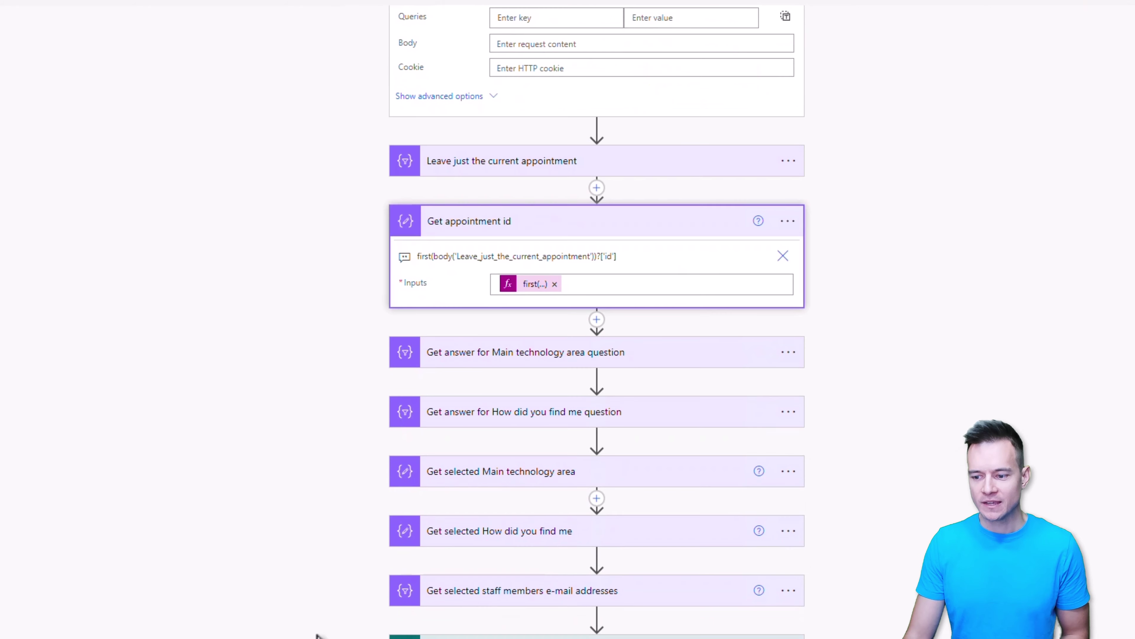
Step: Expand the Main technology area and How did you find me answer filters
left_click(499, 355)
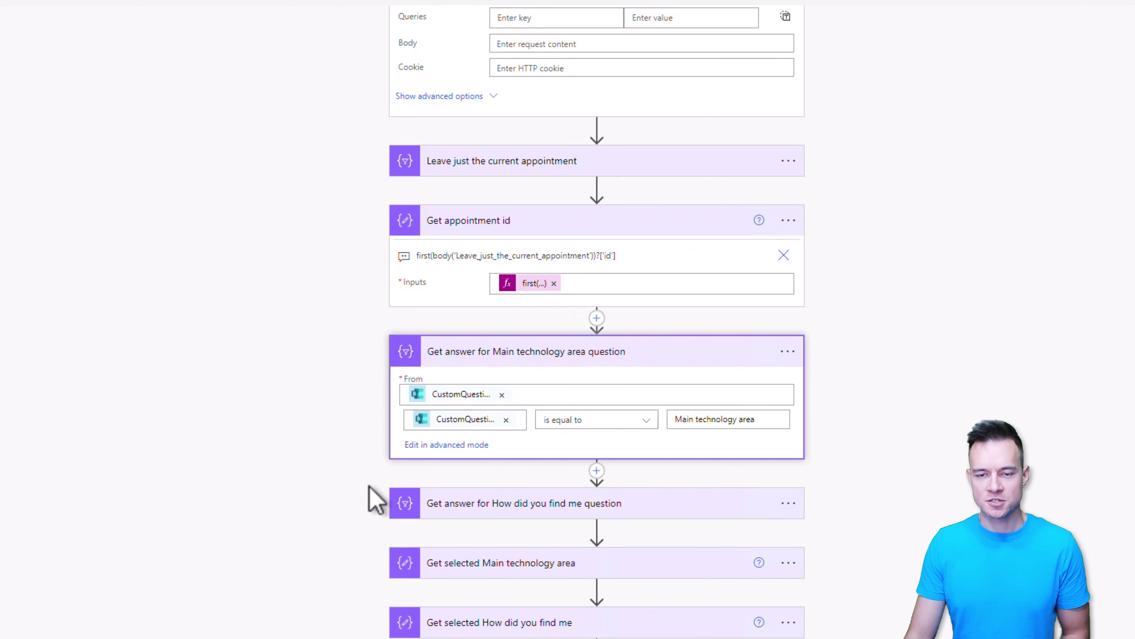
left_click(475, 519)
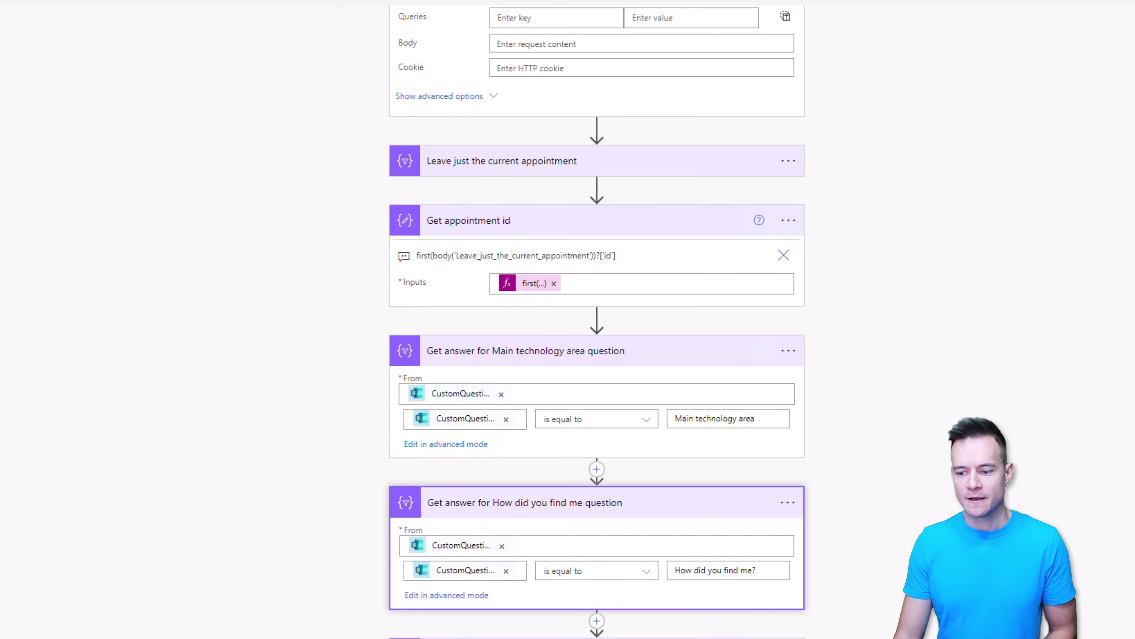
scroll(291, 622, "down", 3)
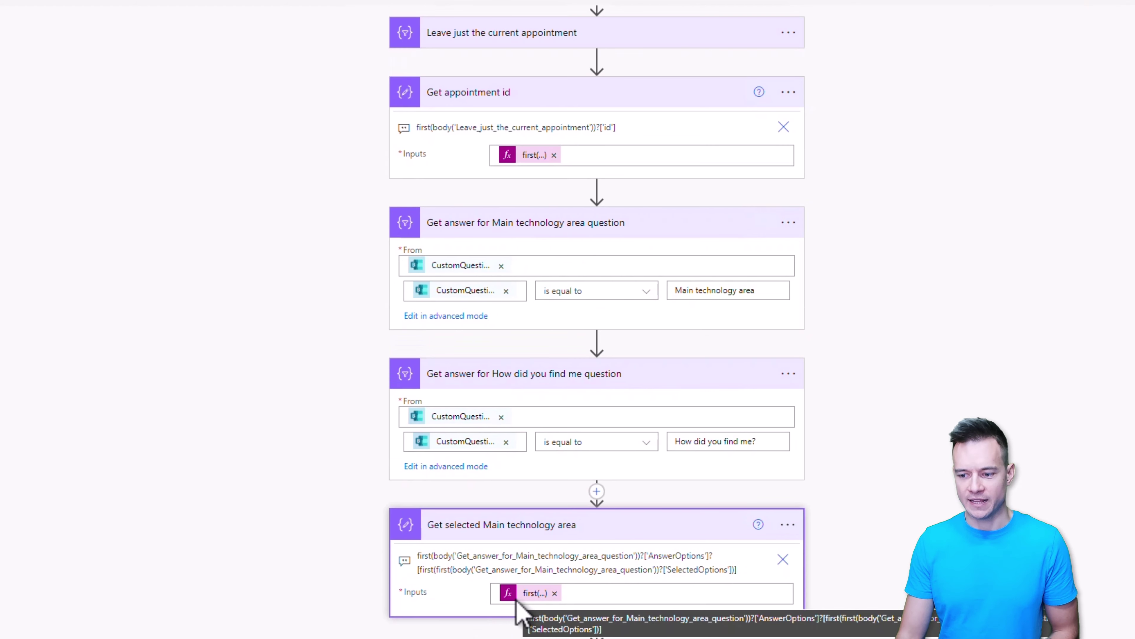
scroll(371, 595, "down", 6)
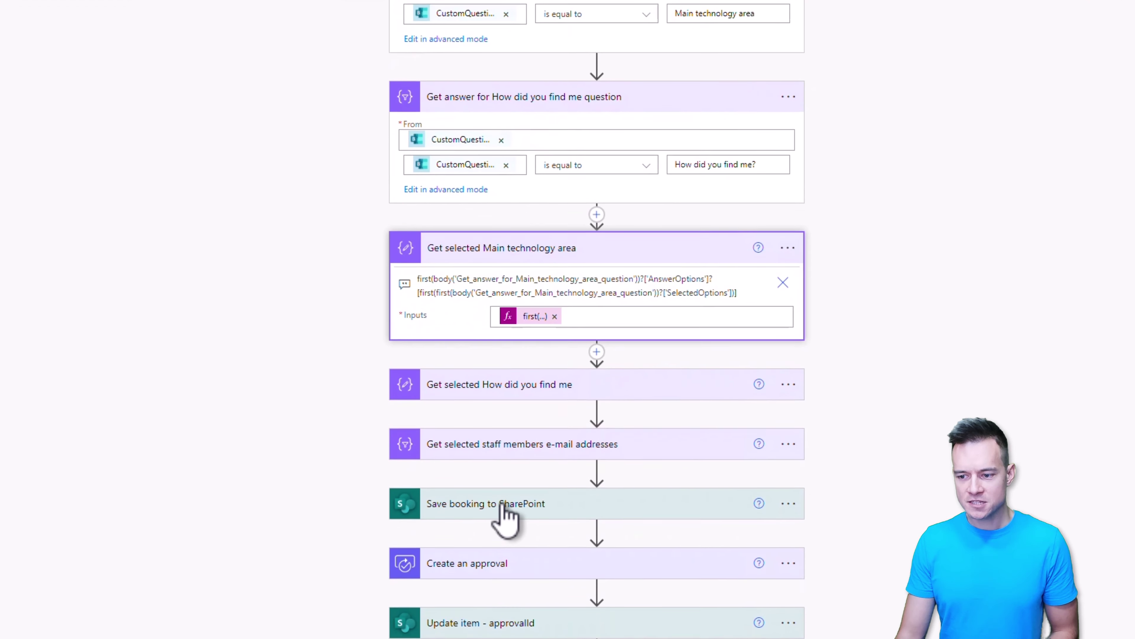
Step: Expand Save booking to SharePoint to review the booking fields it saves
left_click(501, 525)
scroll(274, 291, "down", 10)
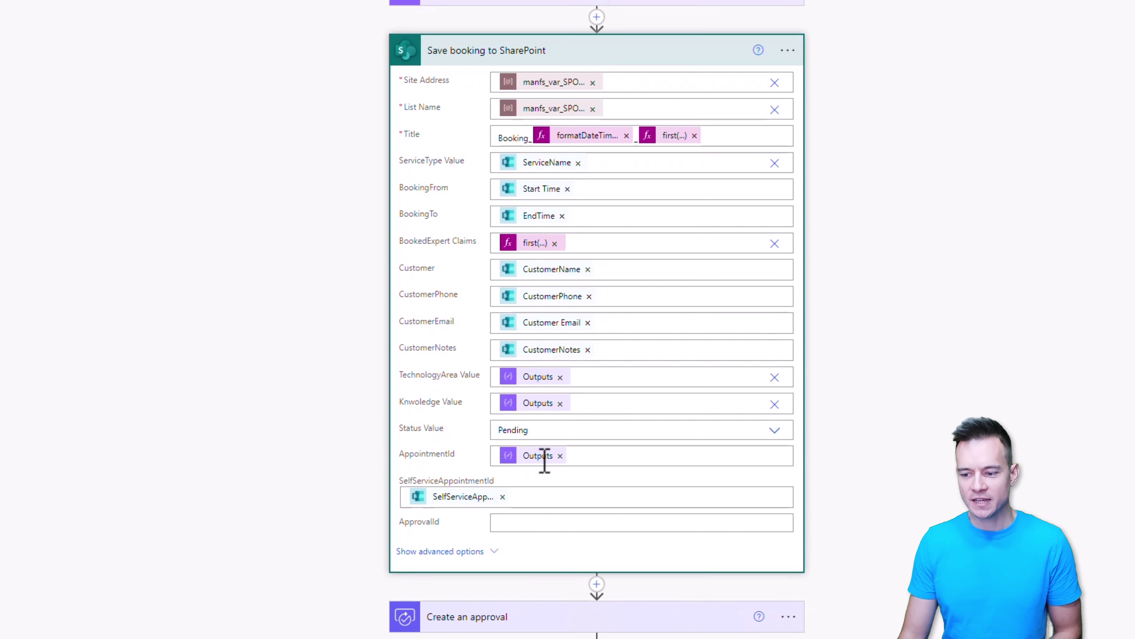
scroll(348, 351, "down", 3)
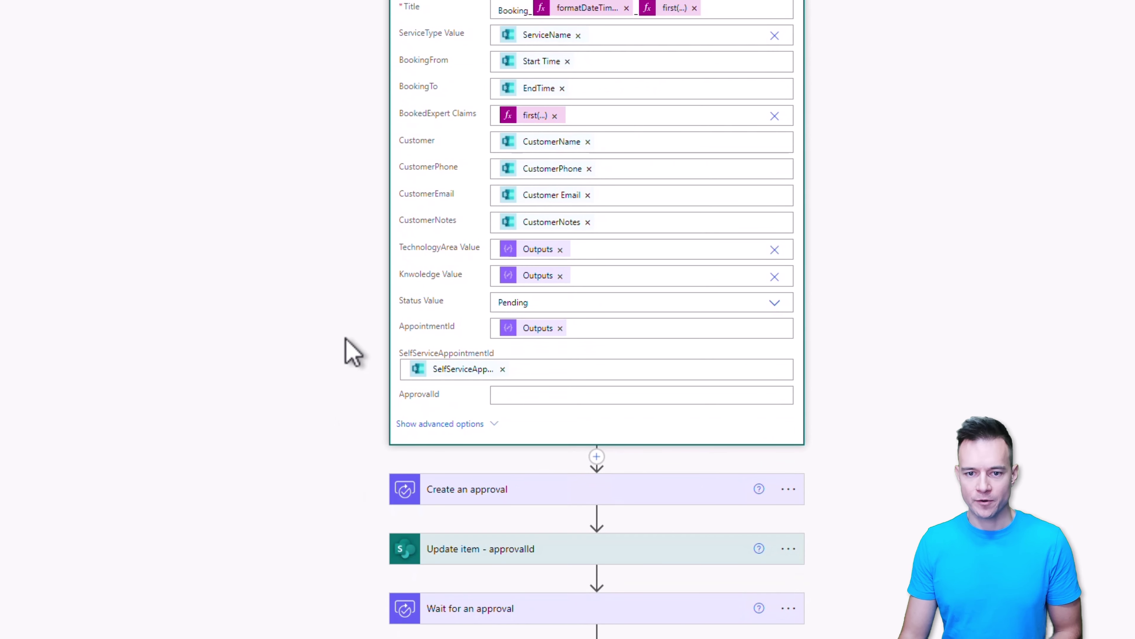
scroll(349, 351, "down", 3)
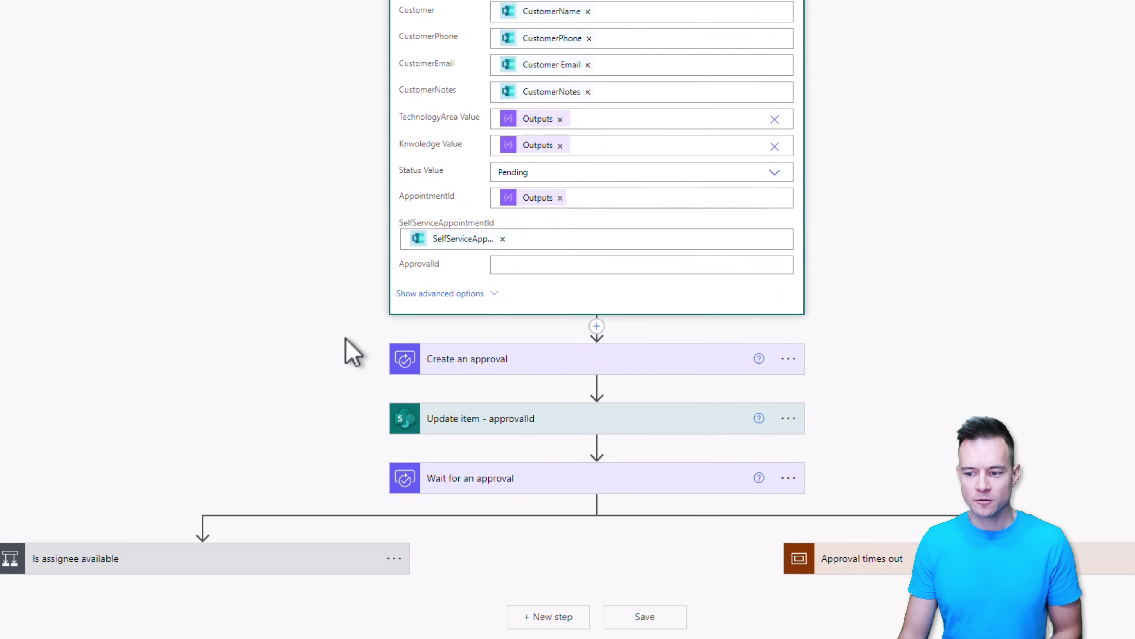
Step: Expand Create an approval and Update item - approvalId to review the approval settings and ID/Title update
left_click(523, 365)
scroll(872, 515, "down", 6)
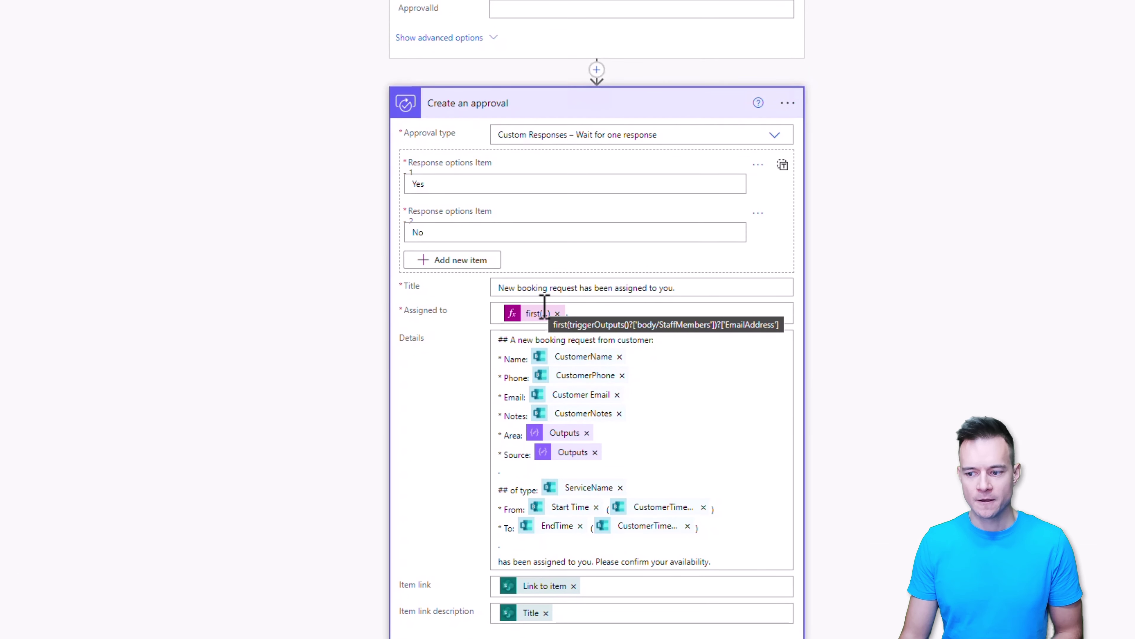
scroll(364, 328, "down", 6)
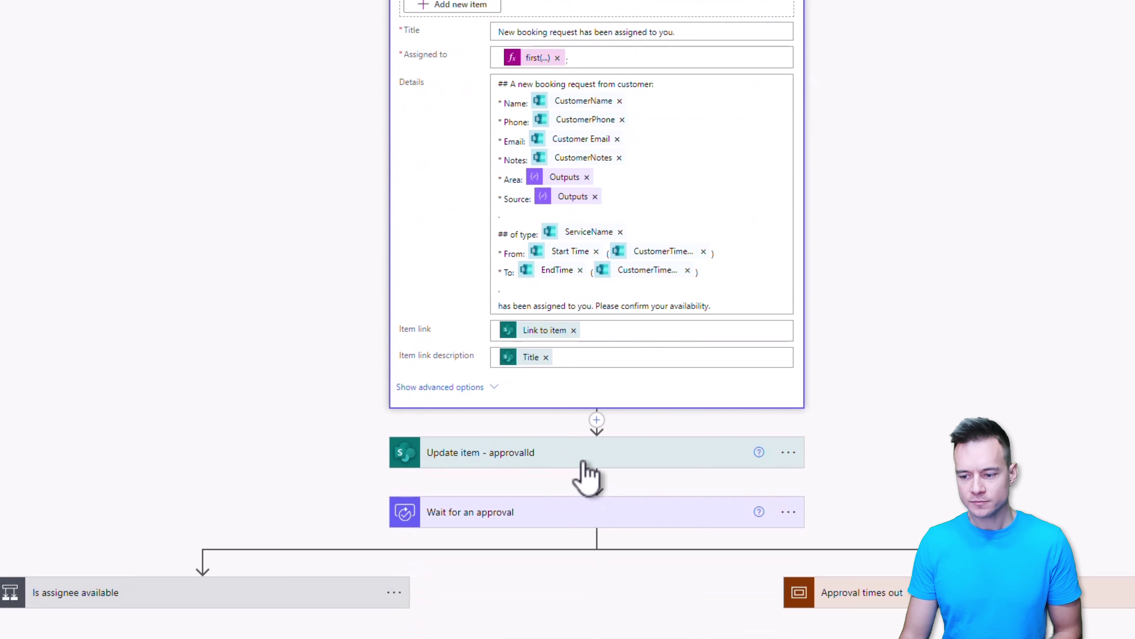
left_click(575, 458)
scroll(976, 406, "down", 3)
scroll(979, 406, "down", 9)
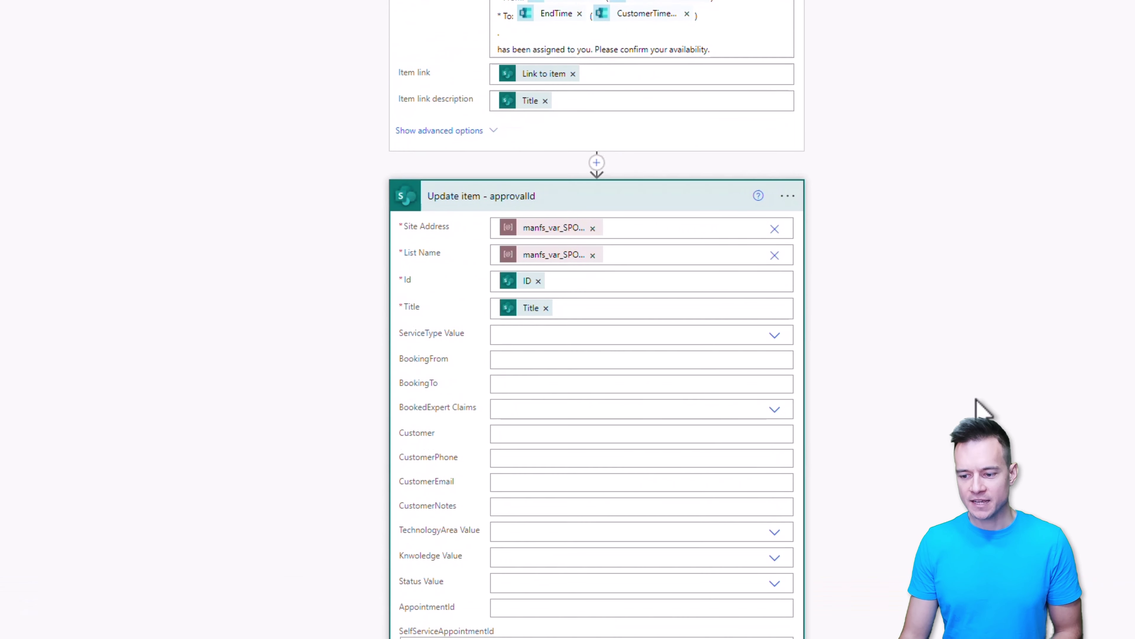
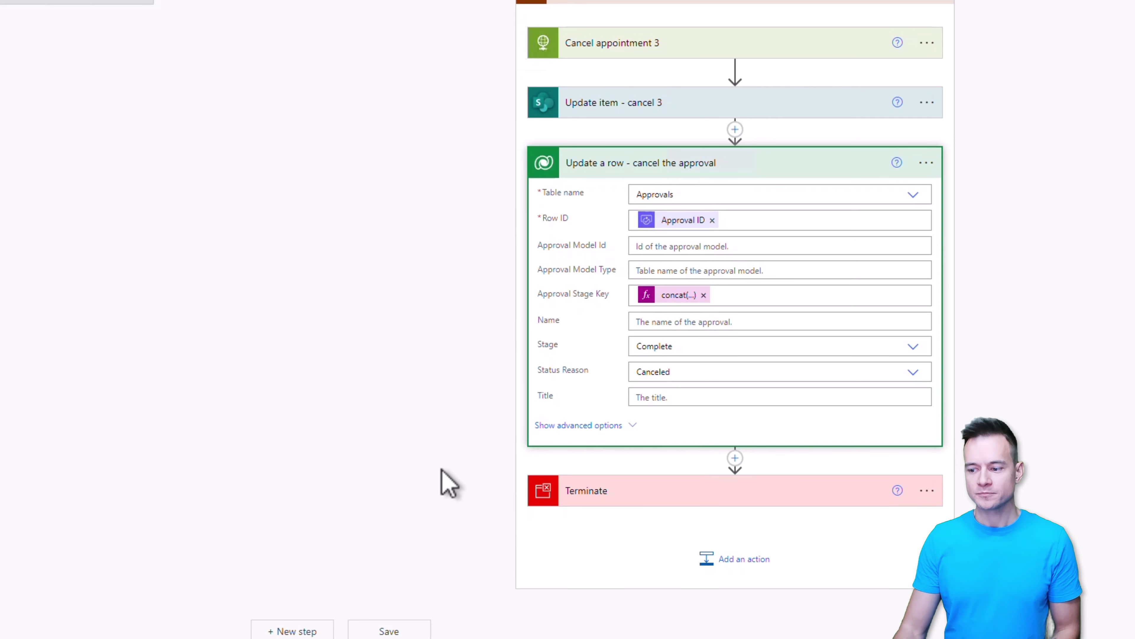
Step: Finish the cancel-approval step and expand the 'Is request approved' condition in the If yes/If no branches
left_click(305, 141)
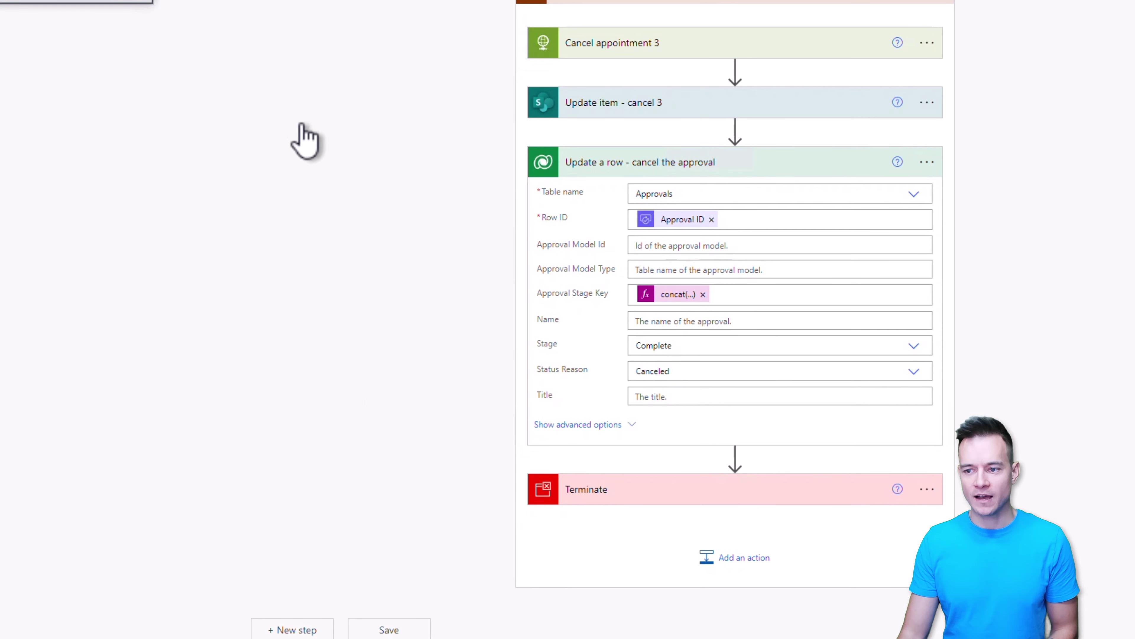
scroll(305, 141, "up", 5)
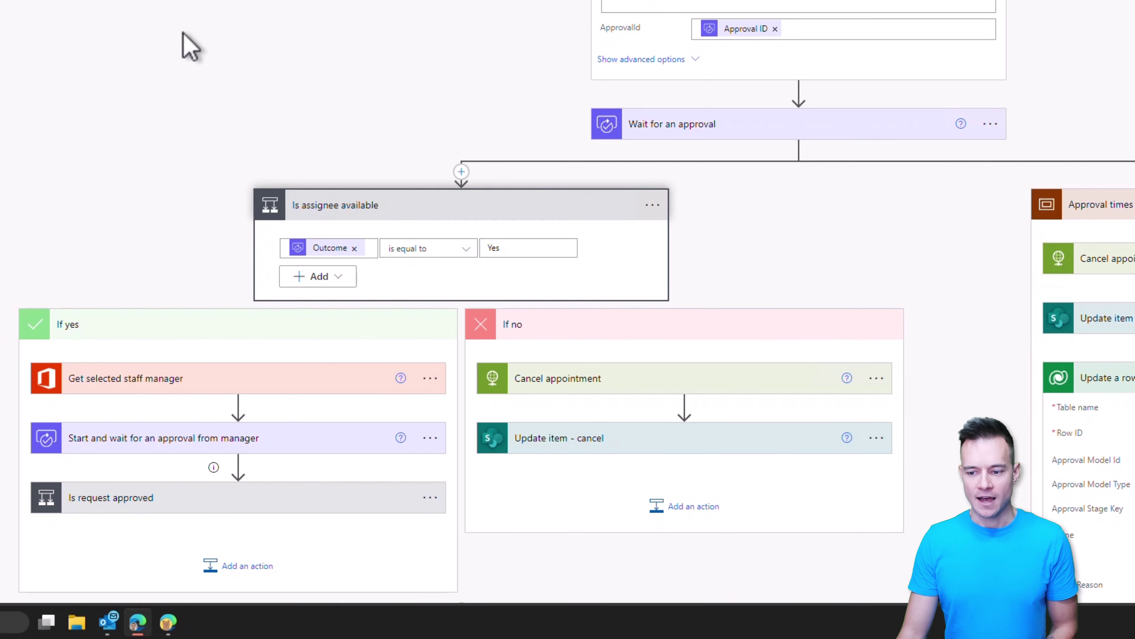
scroll(183, 42, "down", 5)
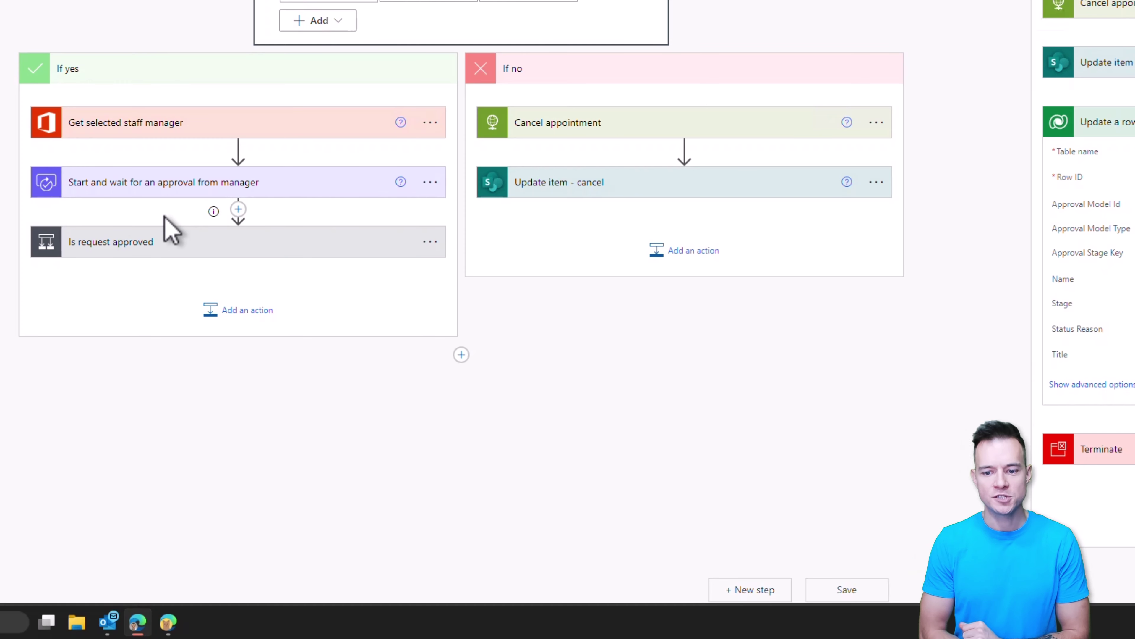
left_click(165, 249)
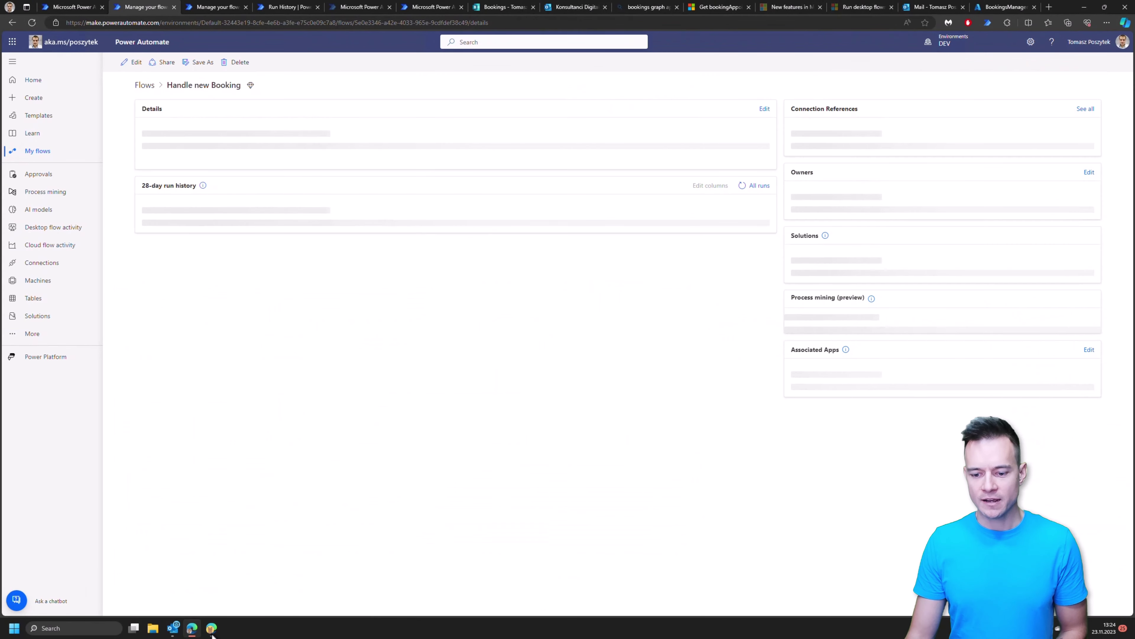
left_click(212, 628)
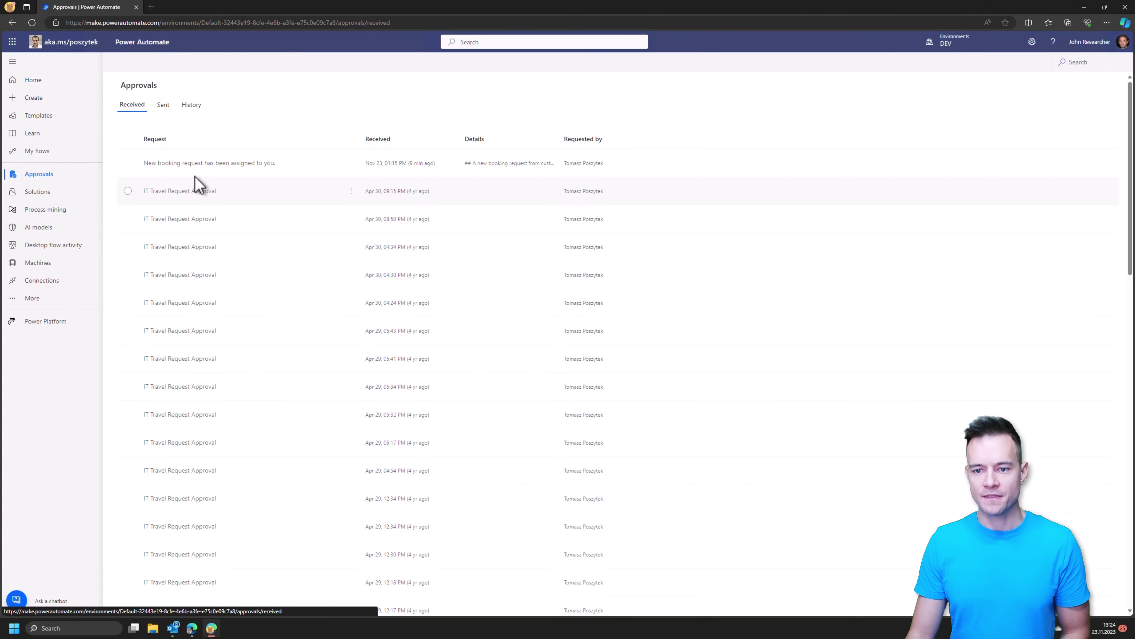
left_click(174, 164)
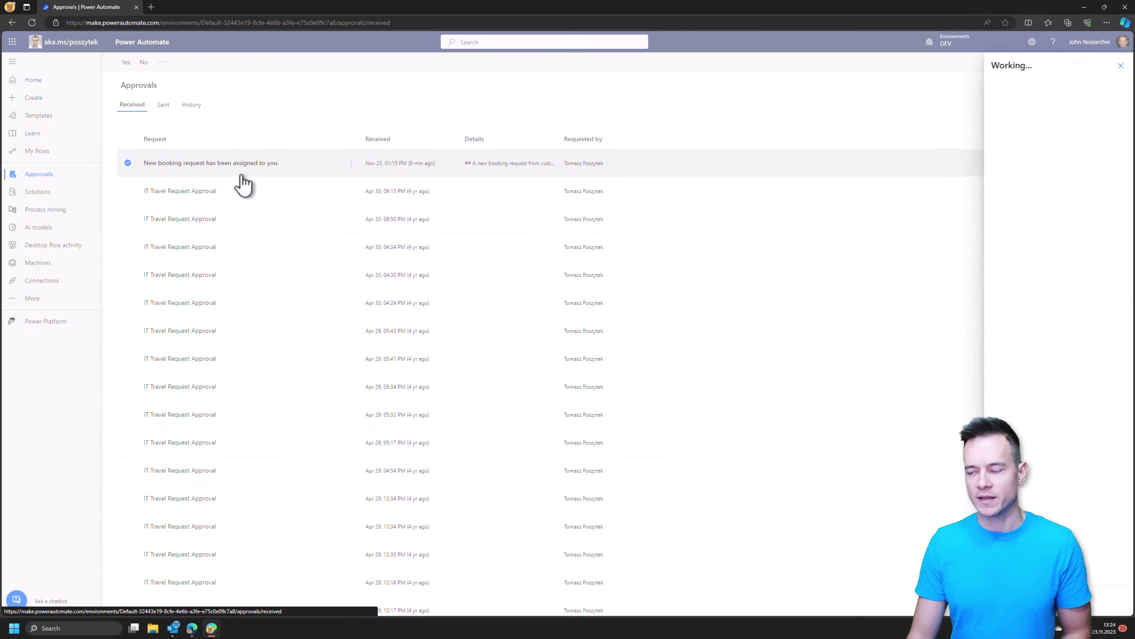
left_click(1075, 428)
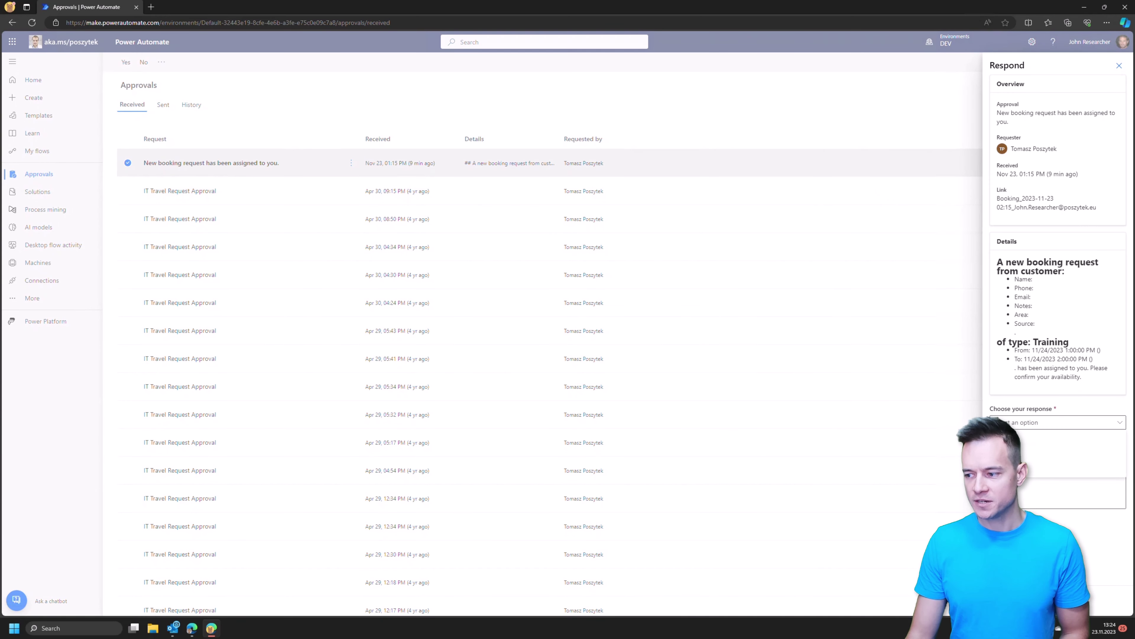
key("Escape")
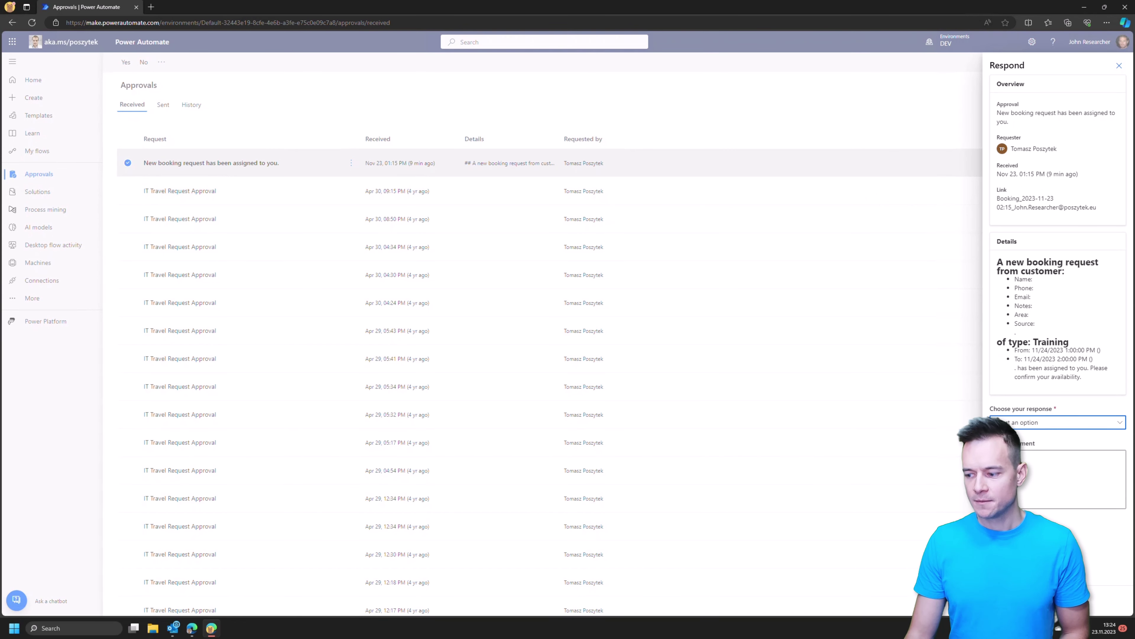
key("Escape")
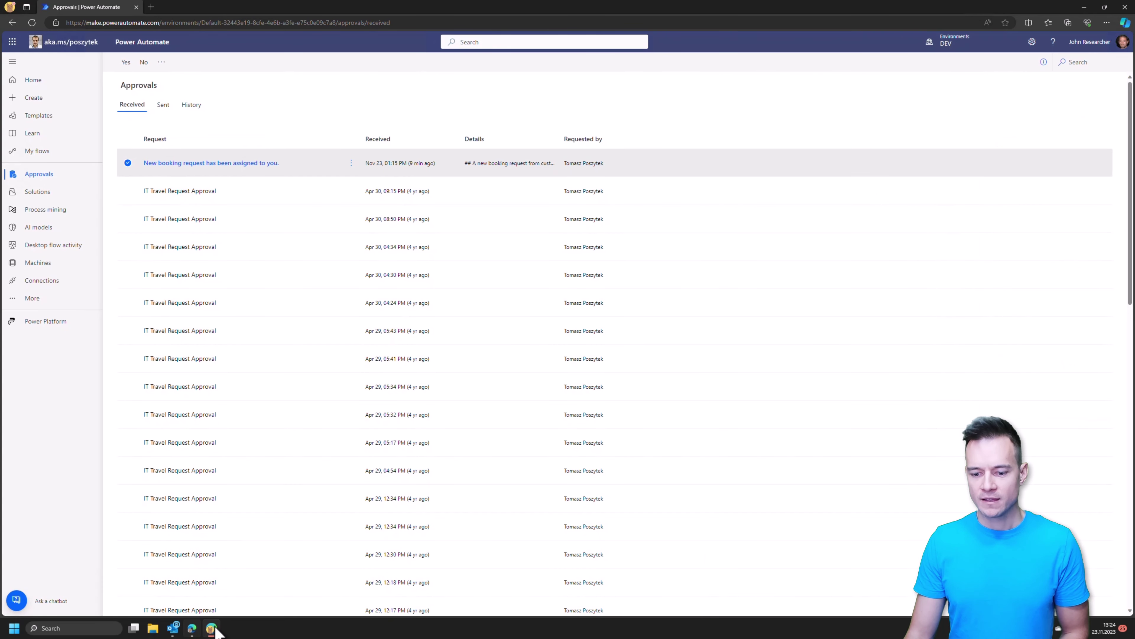
left_click(213, 628)
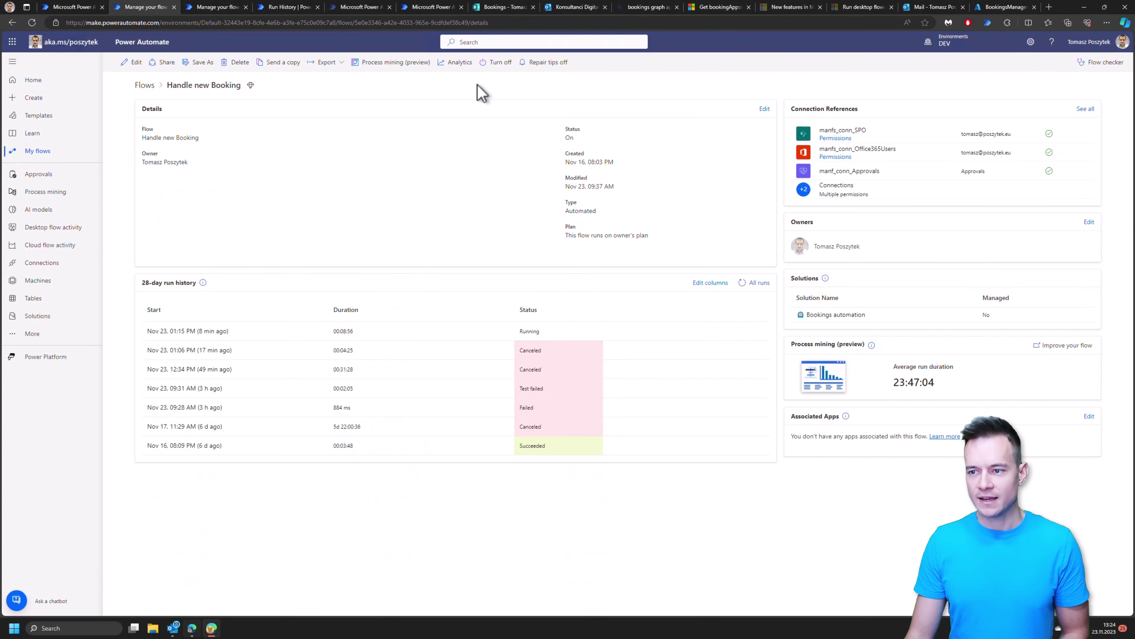
left_click(568, 8)
Step: Reschedule the Training booking to Monday, November 27 at 10:00 AM, then return to the flow details page
left_click(624, 246)
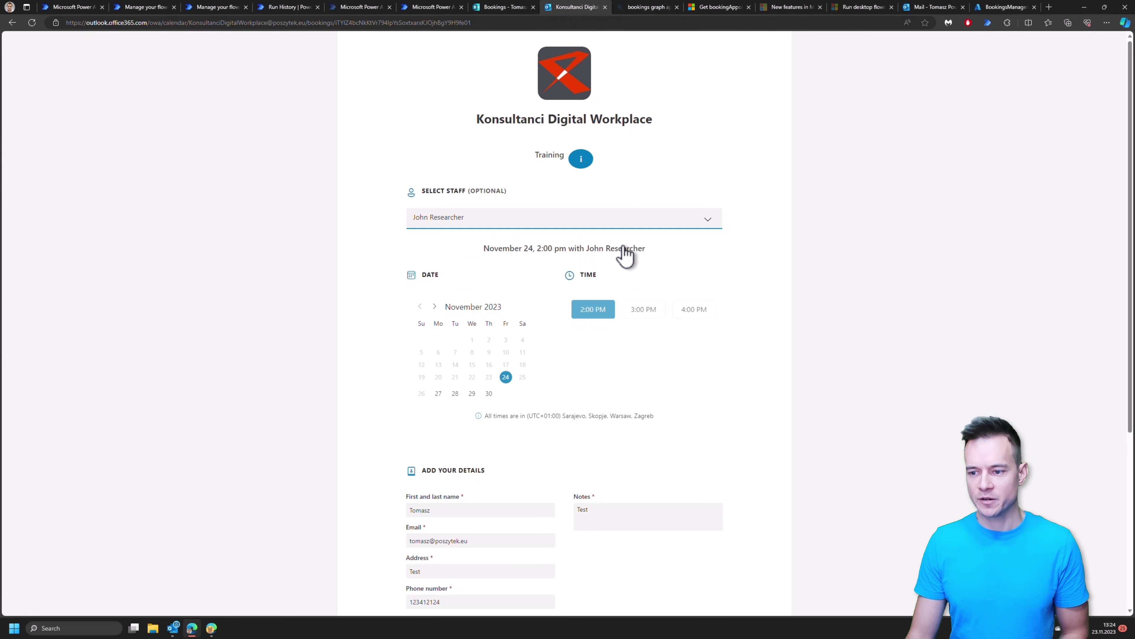
left_click(438, 393)
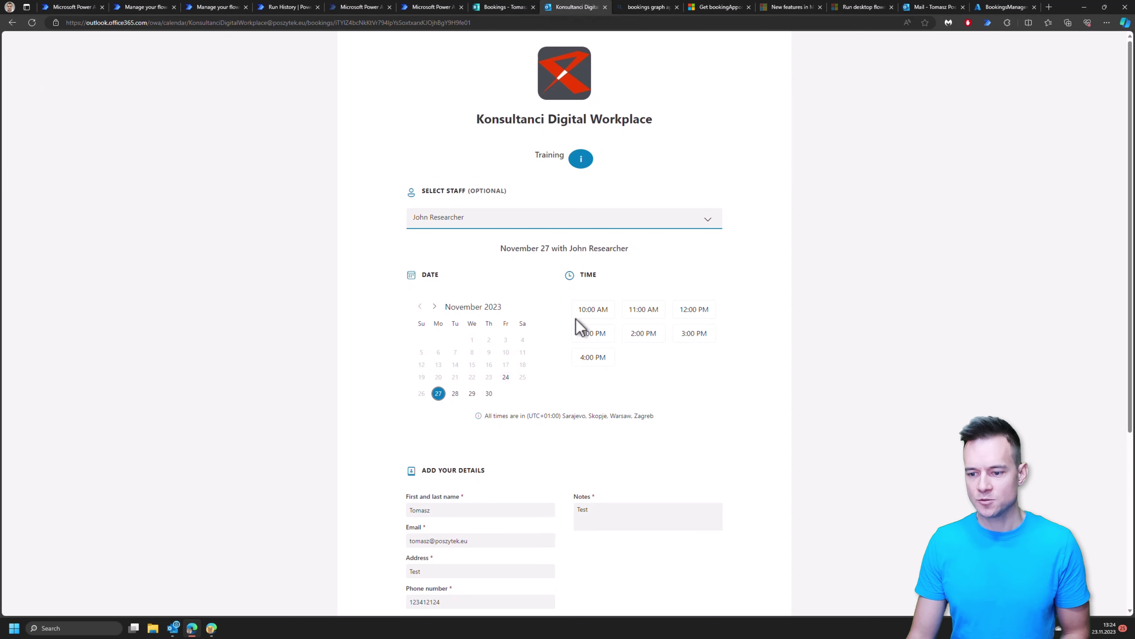
left_click(589, 312)
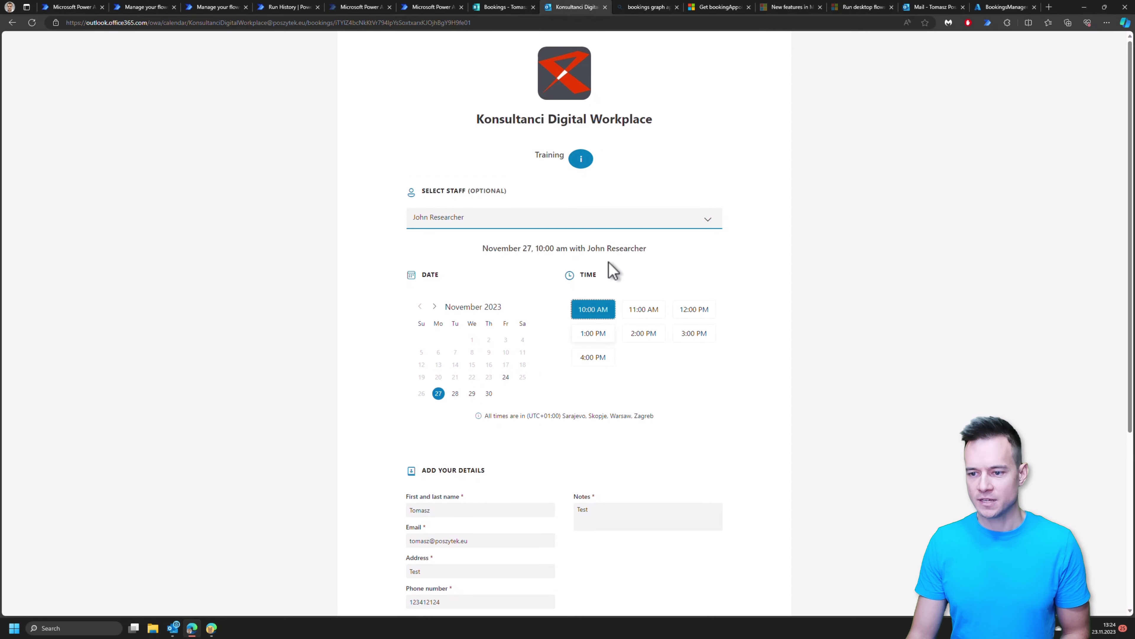
scroll(662, 396, "down", 5)
left_click(527, 477)
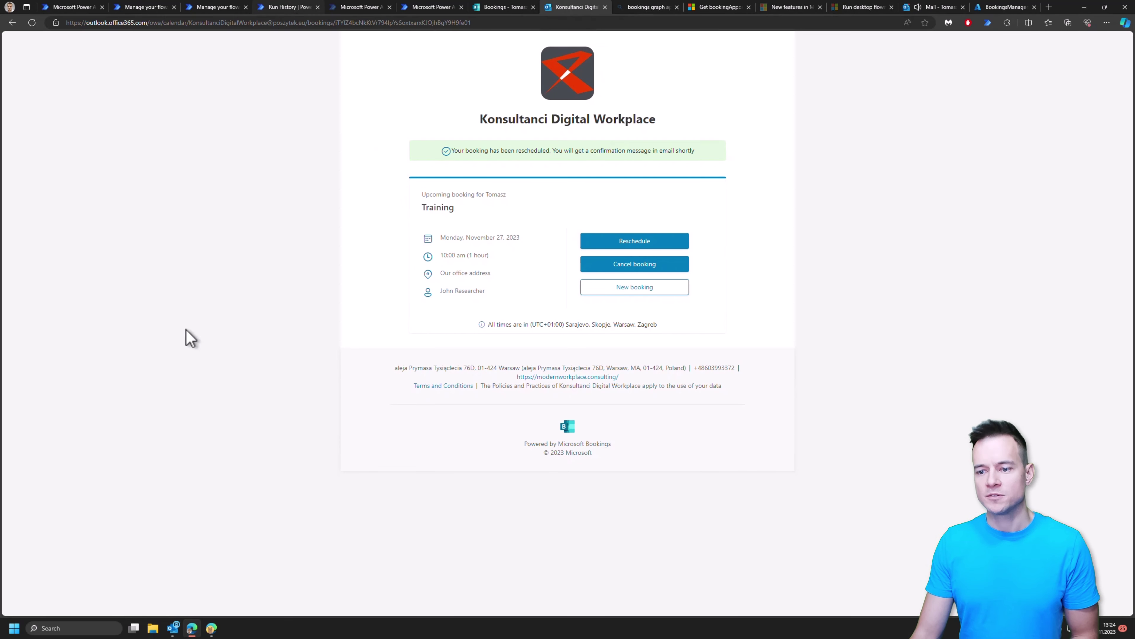
key("ctrl+4")
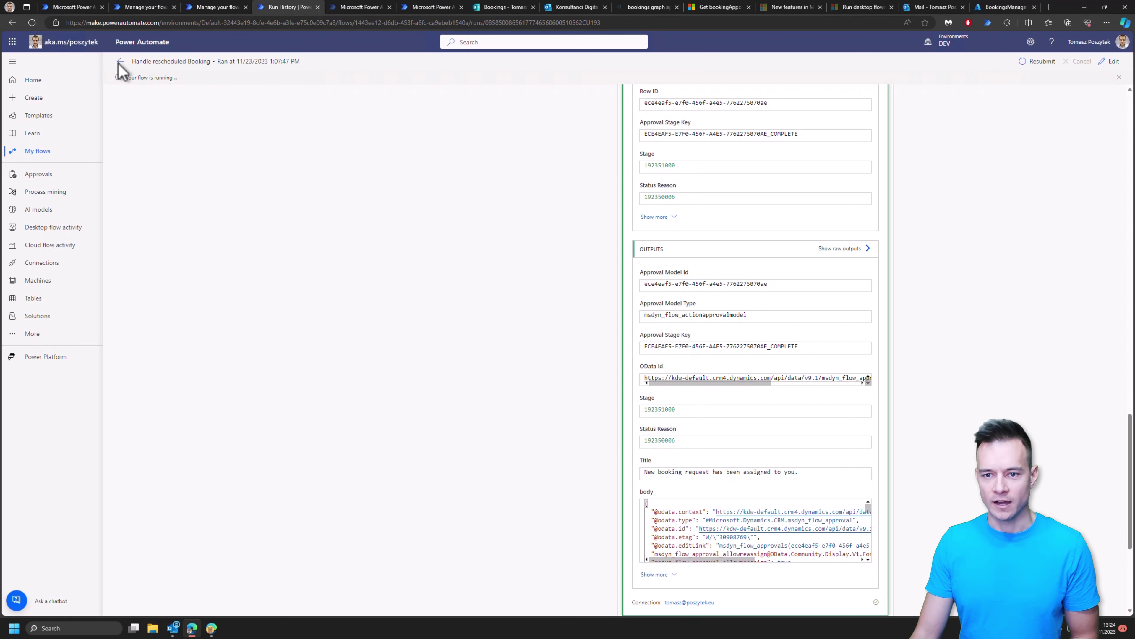
left_click(120, 62)
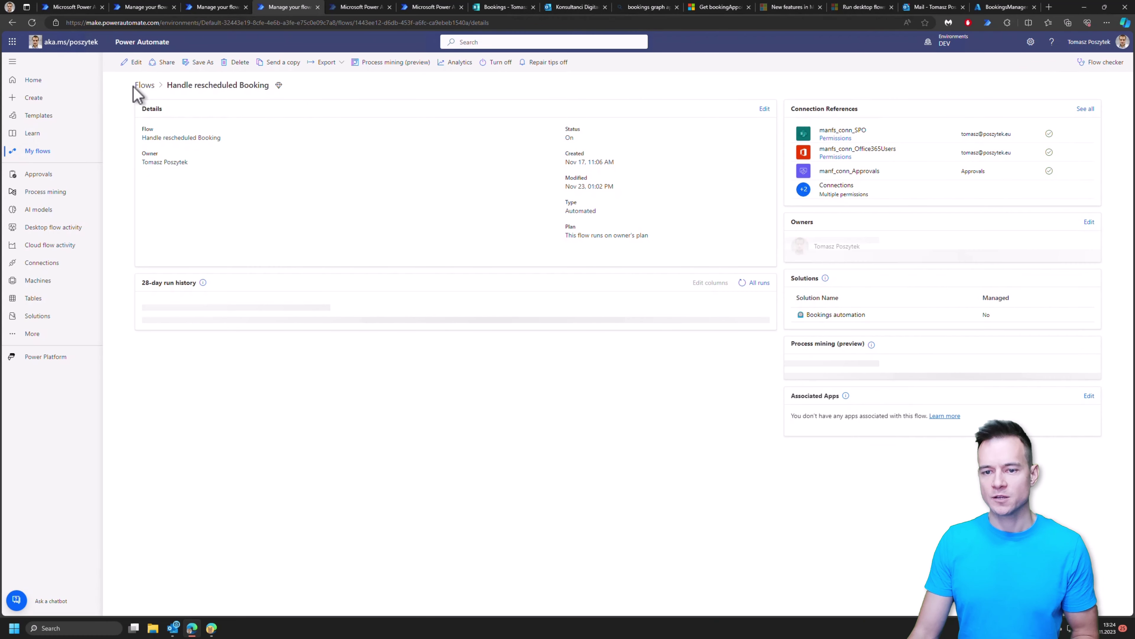
Step: Open the Handle rescheduled Booking flow for editing, then move to the mailbox
left_click(132, 64)
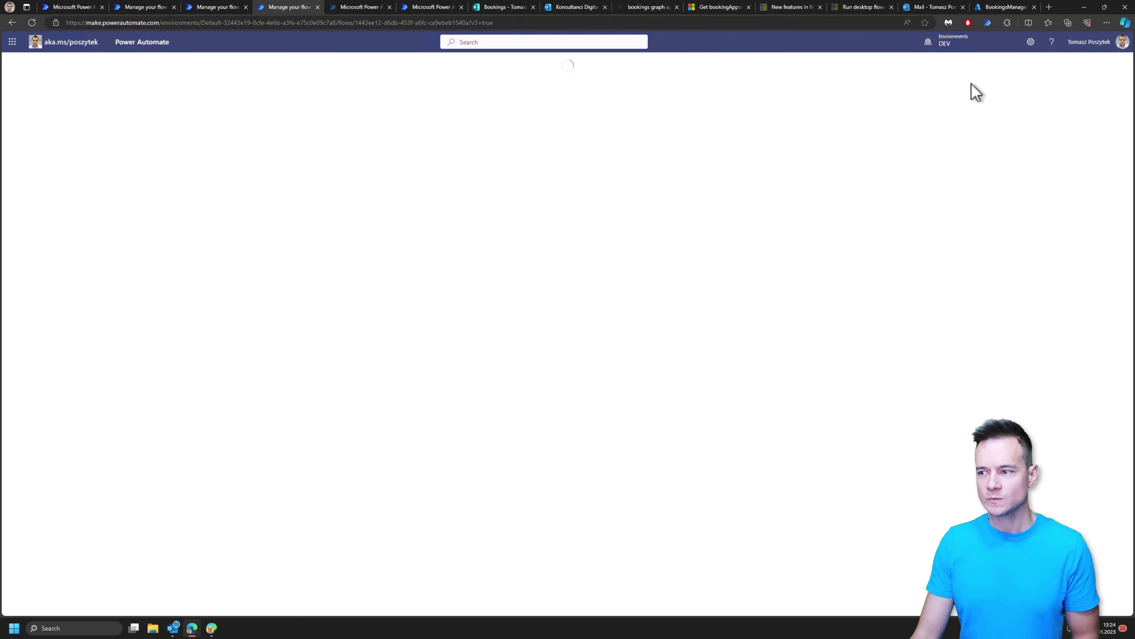
left_click(929, 8)
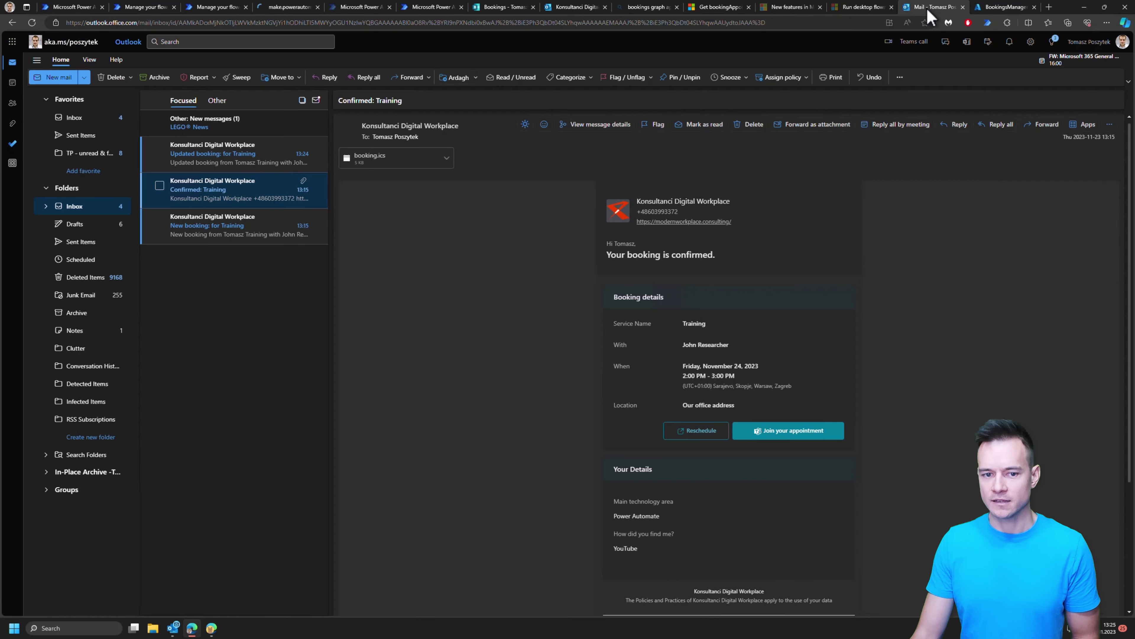
Step: Read the 'Updated booking: for Training' and 'Updated: Training' emails showing November 27, 10:00–11:00 AM
left_click(204, 156)
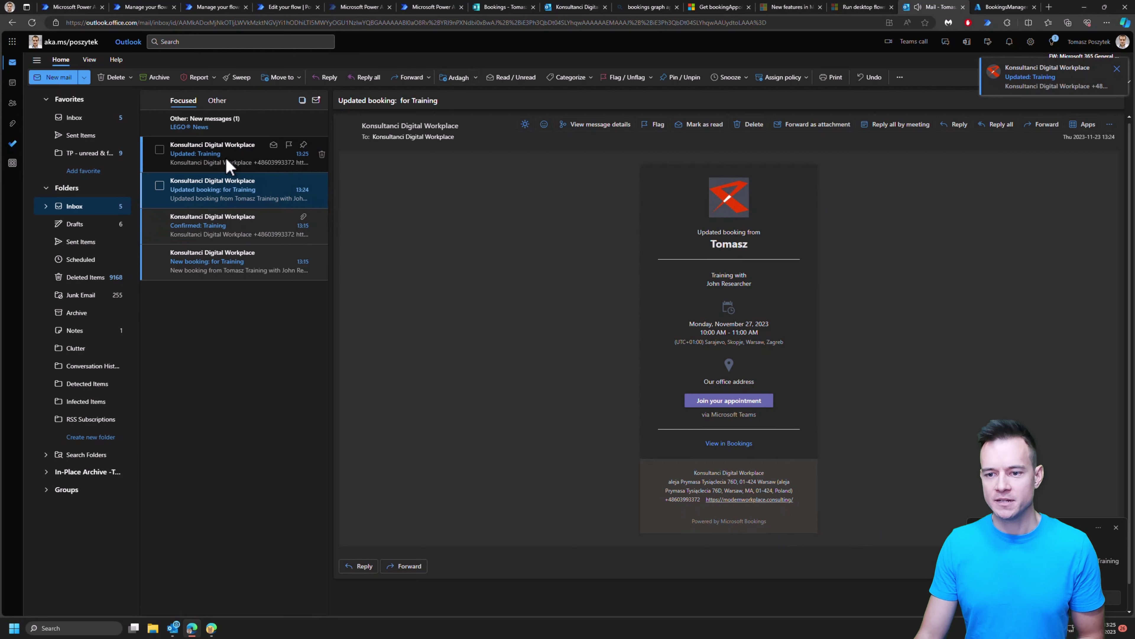
left_click(227, 162)
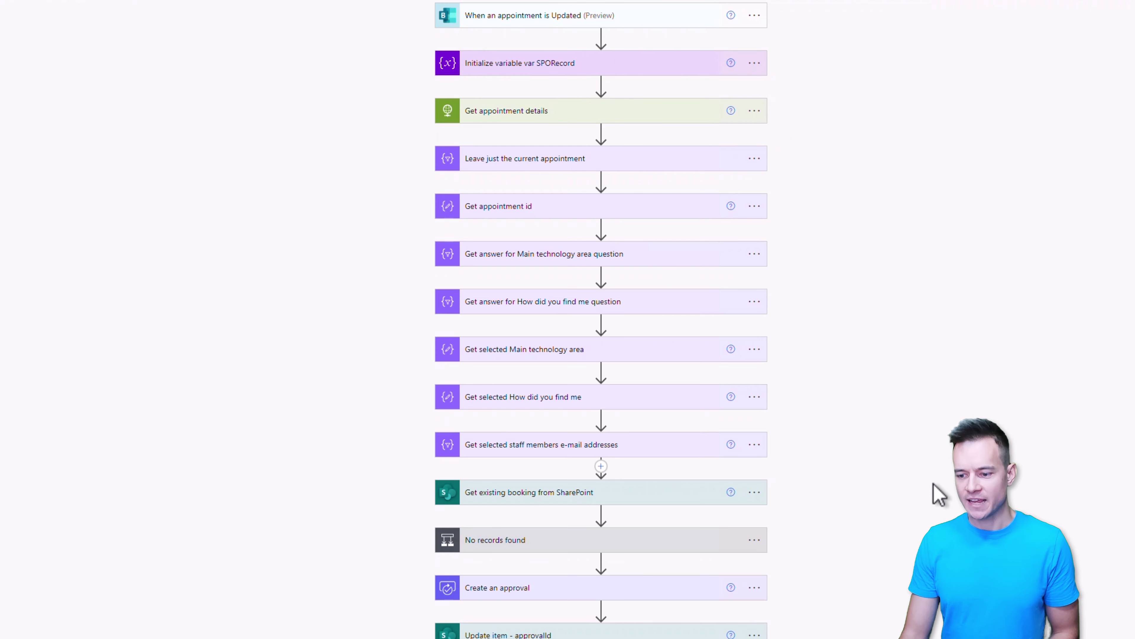
Step: Inspect the 'Get existing booking from SharePoint', 'No records found' and cancel-existing-approval steps
scroll(891, 497, "down", 3)
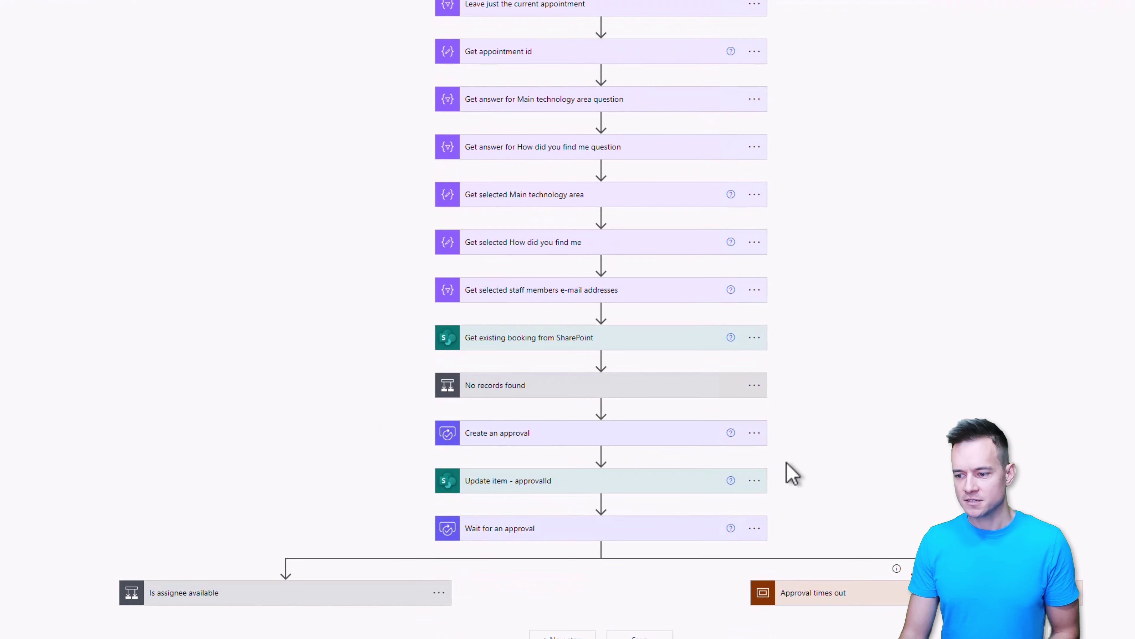
left_click(553, 344)
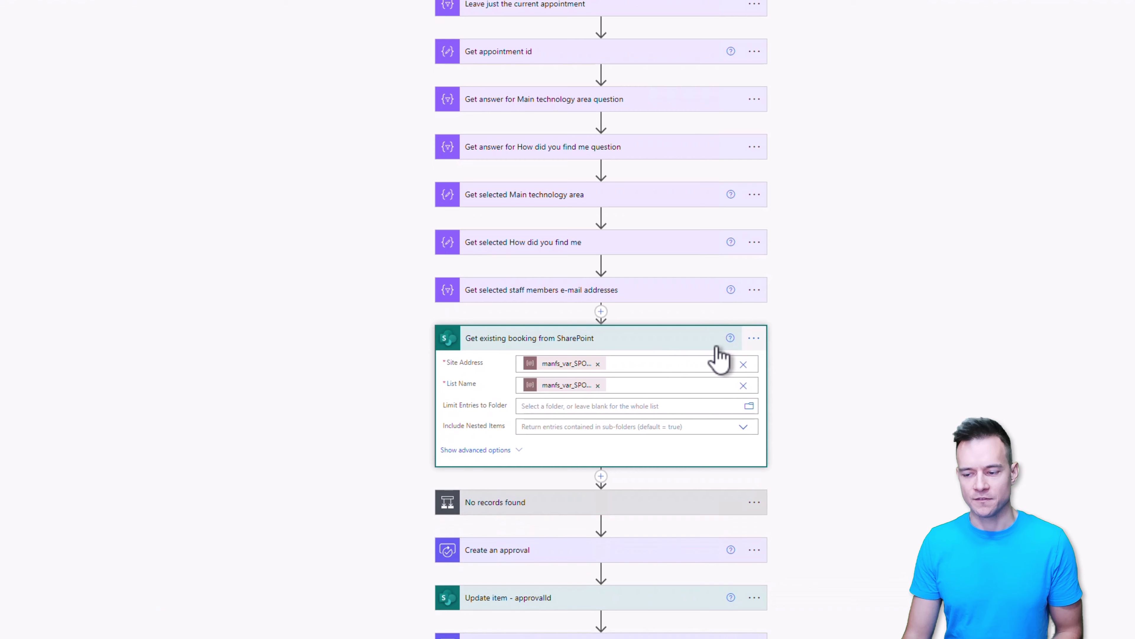
left_click(664, 341)
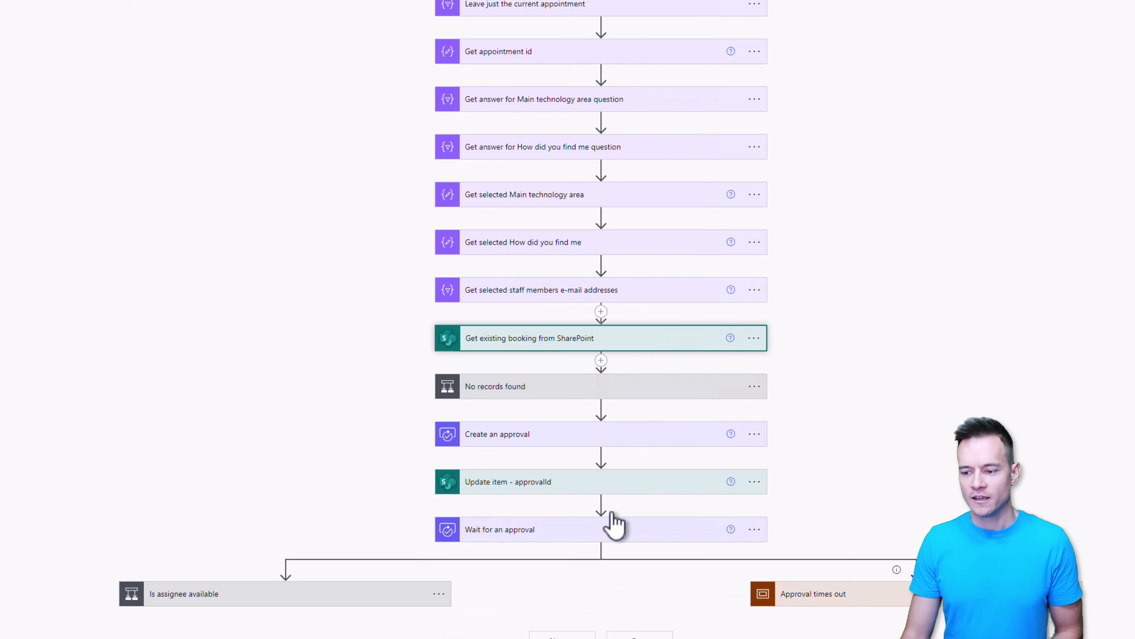
left_click(593, 400)
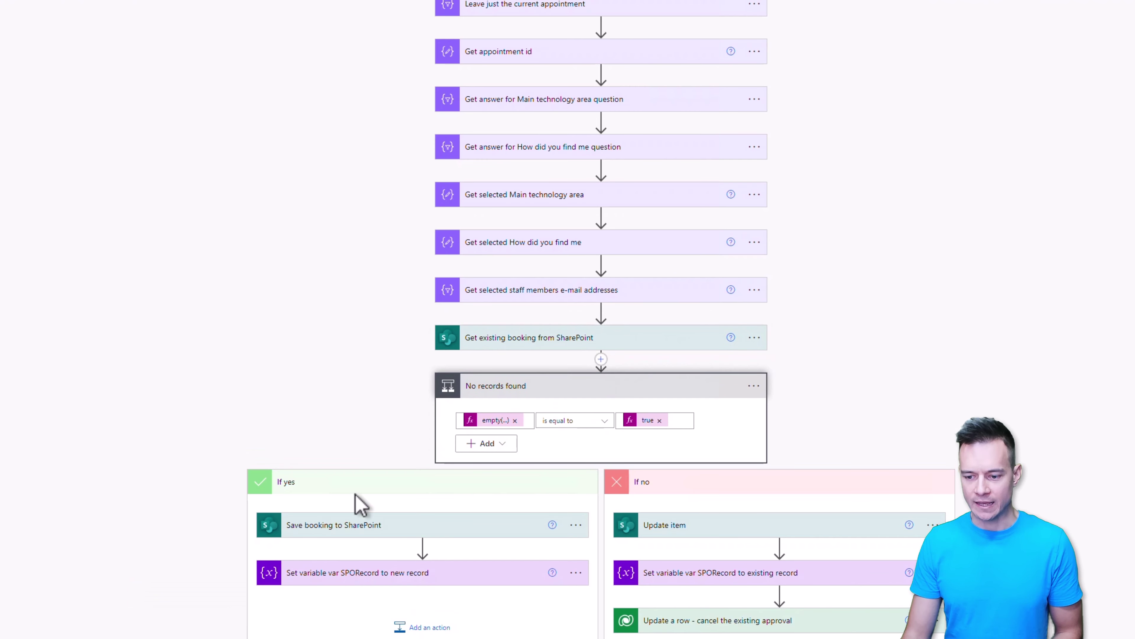
scroll(152, 464, "down", 4)
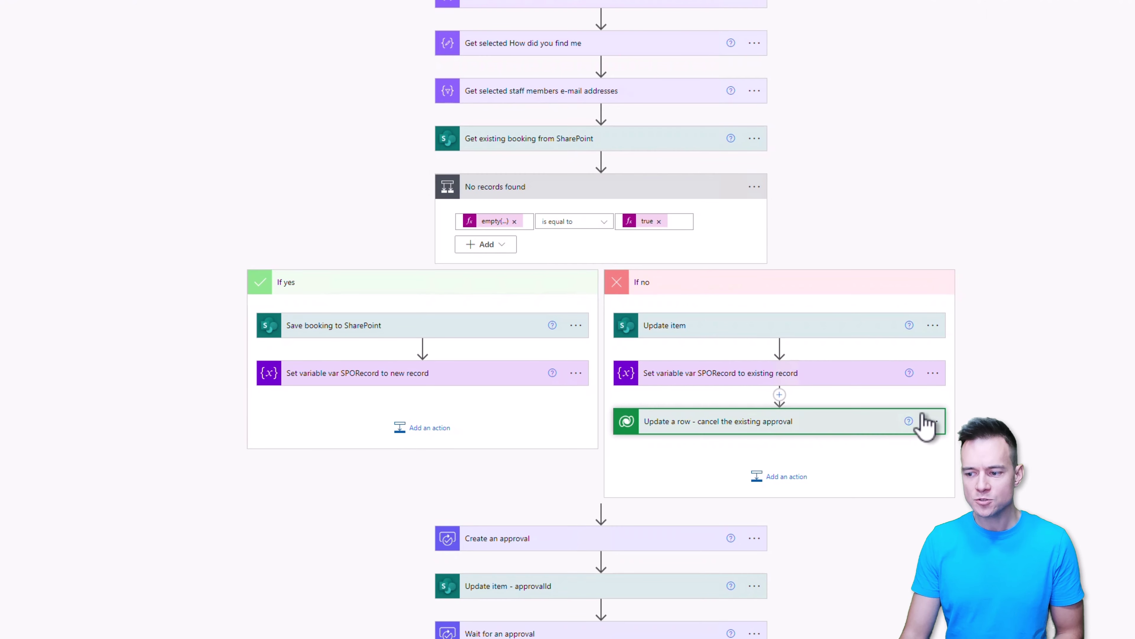
left_click(920, 423)
scroll(1090, 407, "down", 4)
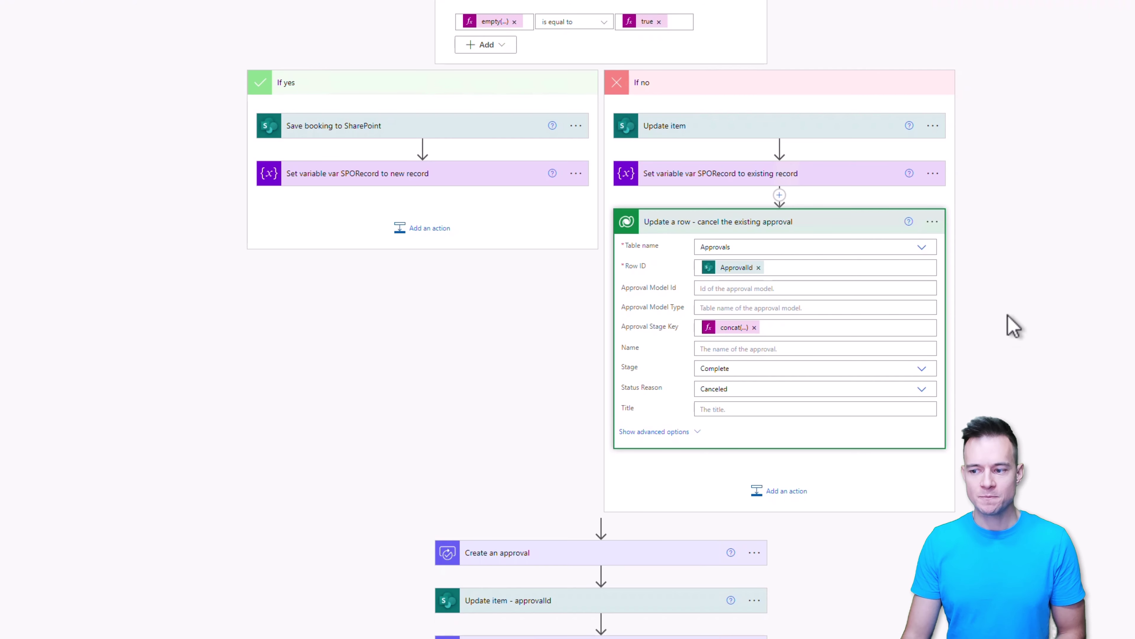
scroll(1017, 358, "down", 3)
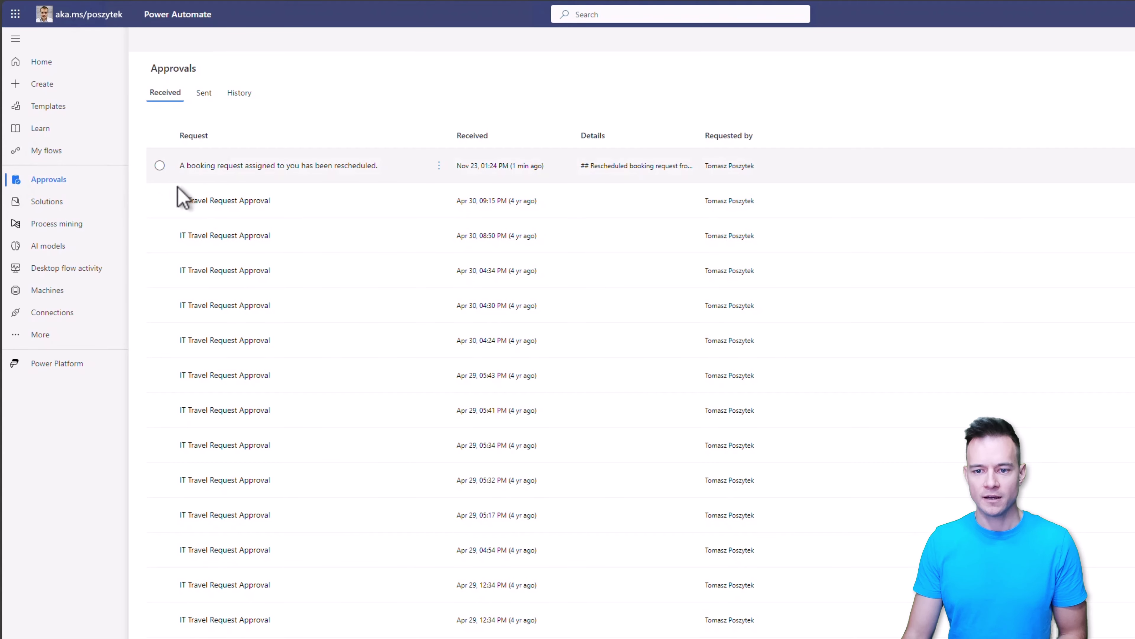
Step: Respond Yes to the rescheduled Training booking approval and return to the flow editor
left_click(281, 166)
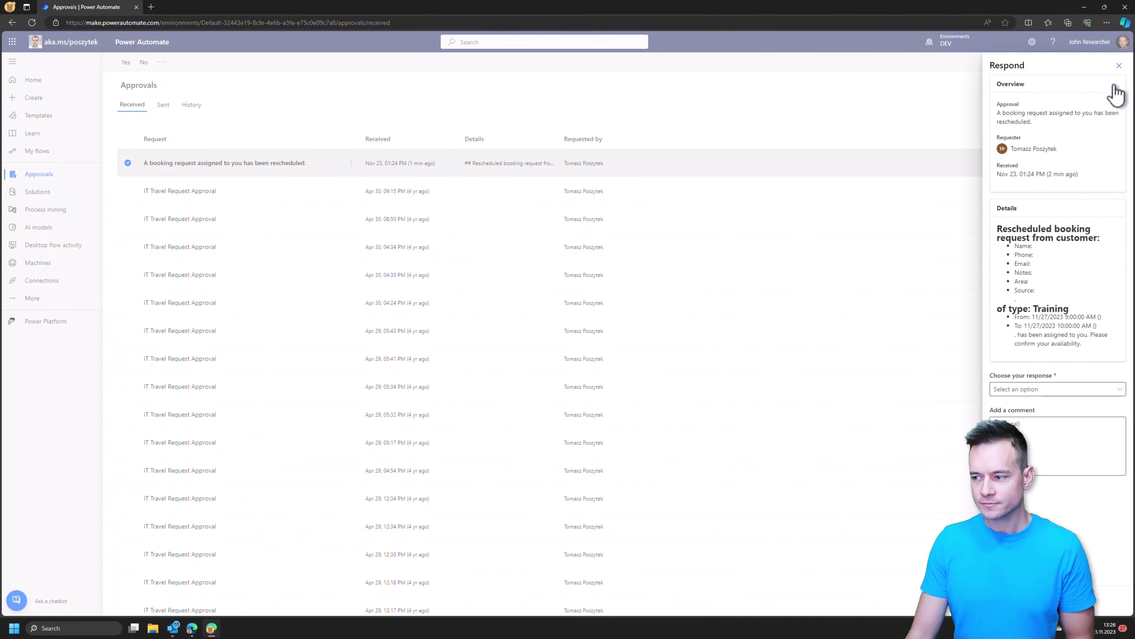
left_click(1120, 65)
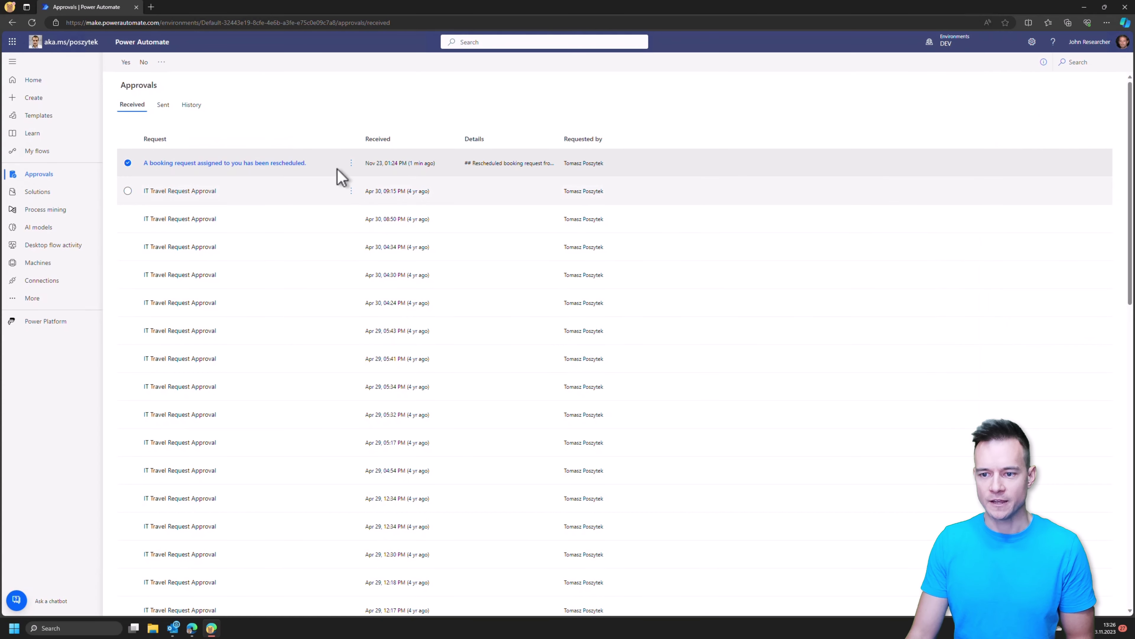
left_click(351, 163)
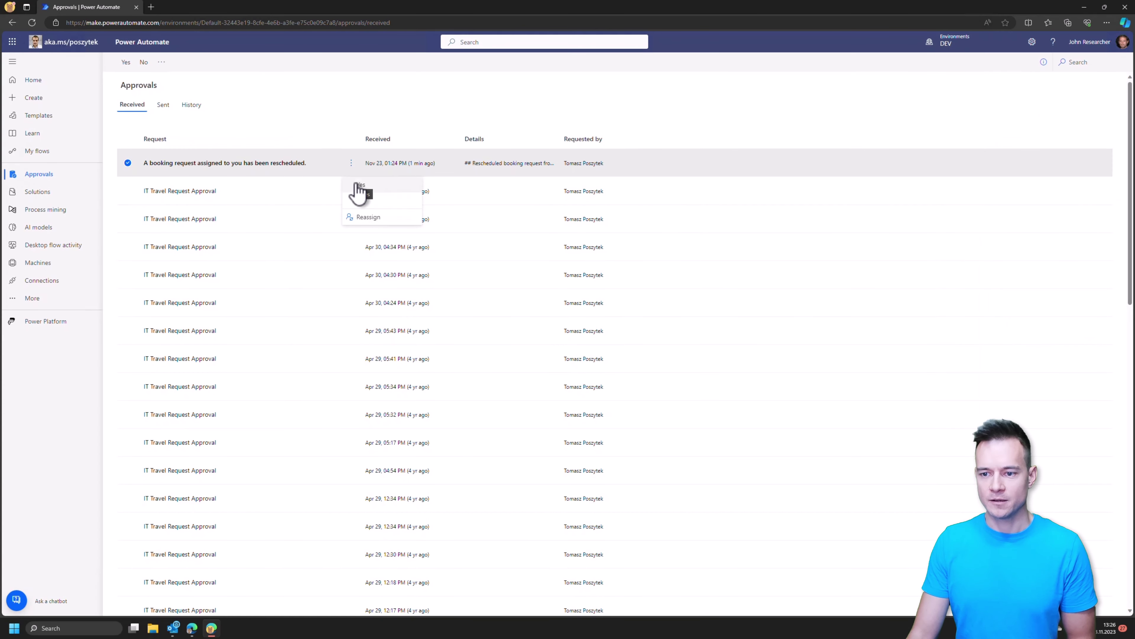
left_click(358, 184)
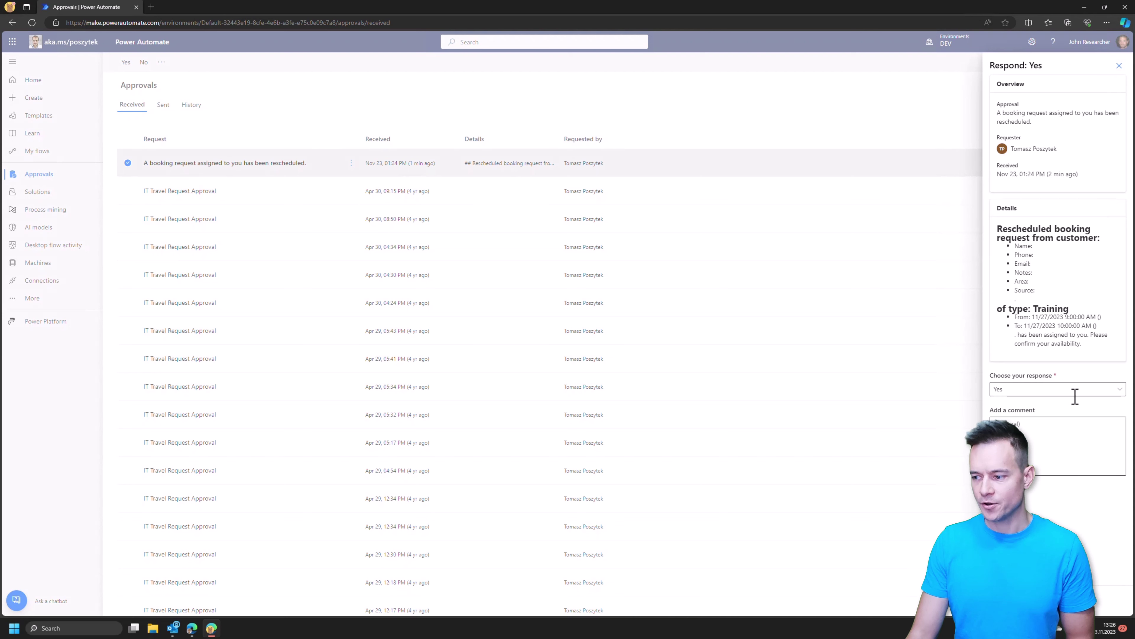
left_click(1074, 392)
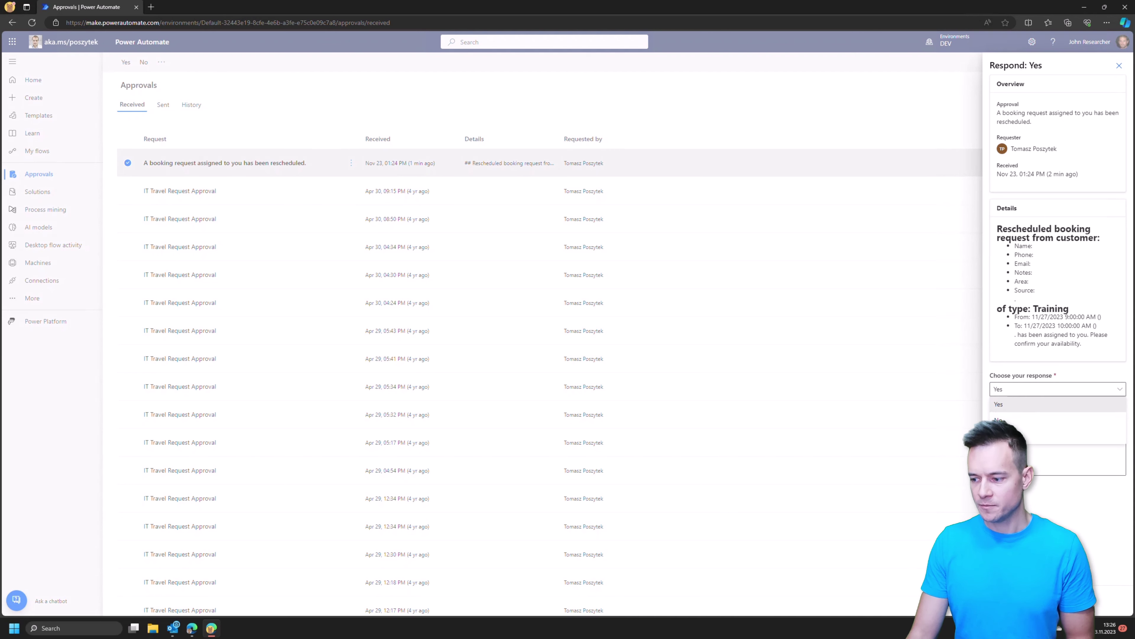
left_click(1028, 404)
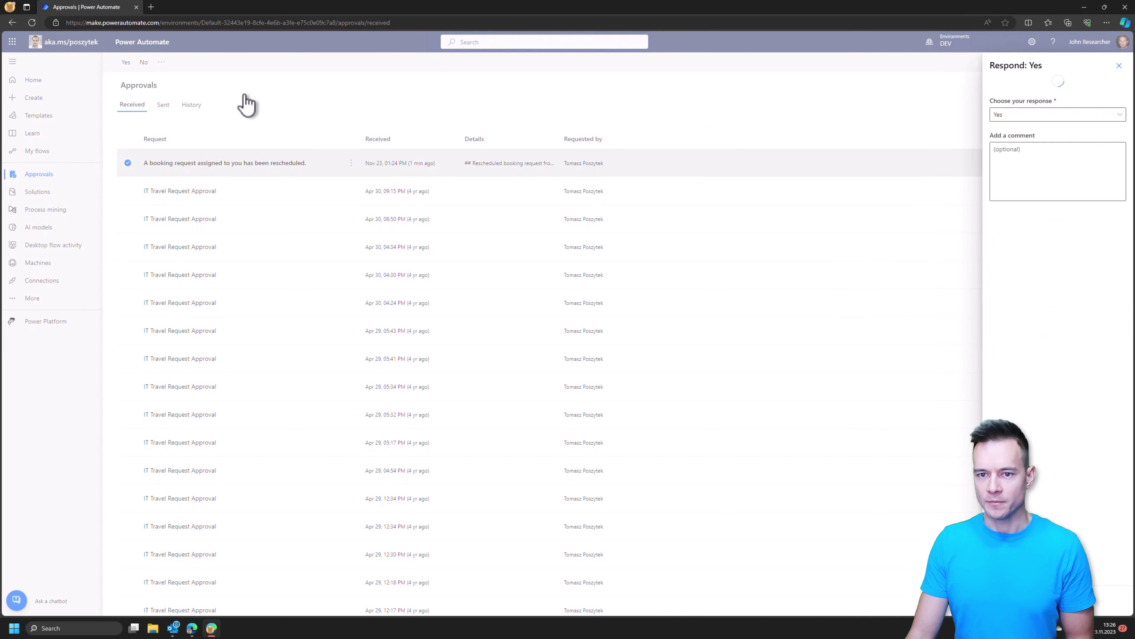
left_click(1085, 8)
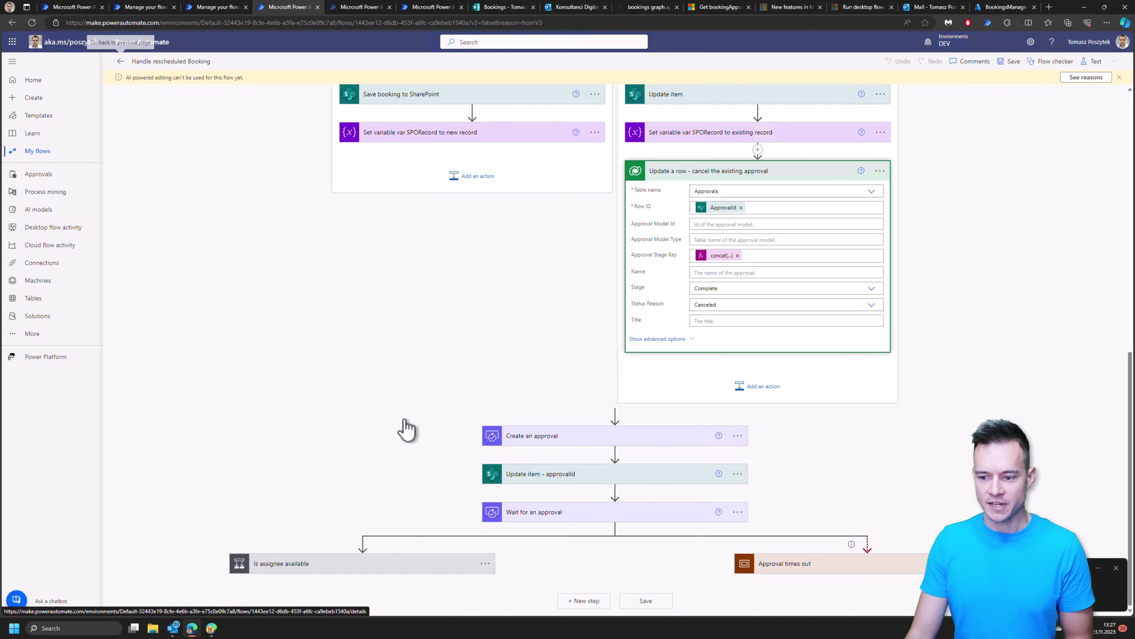
Step: Expand 'Is assignee available', return to the flow details, and open Approvals in a new tab
left_click(393, 564)
scroll(371, 388, "down", 3)
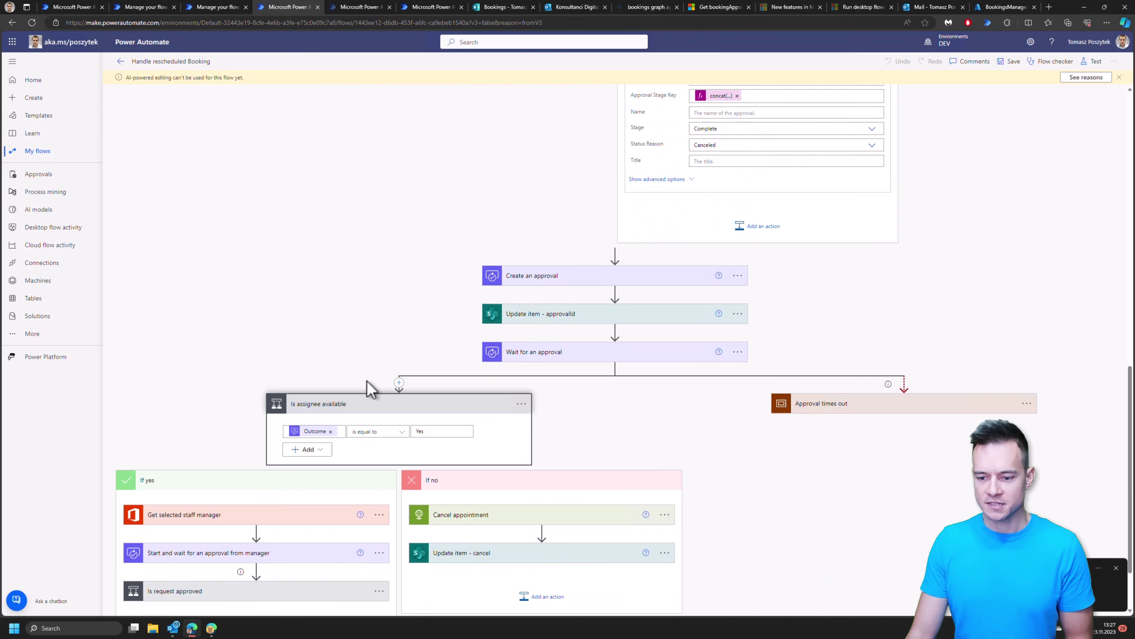
scroll(371, 388, "down", 2)
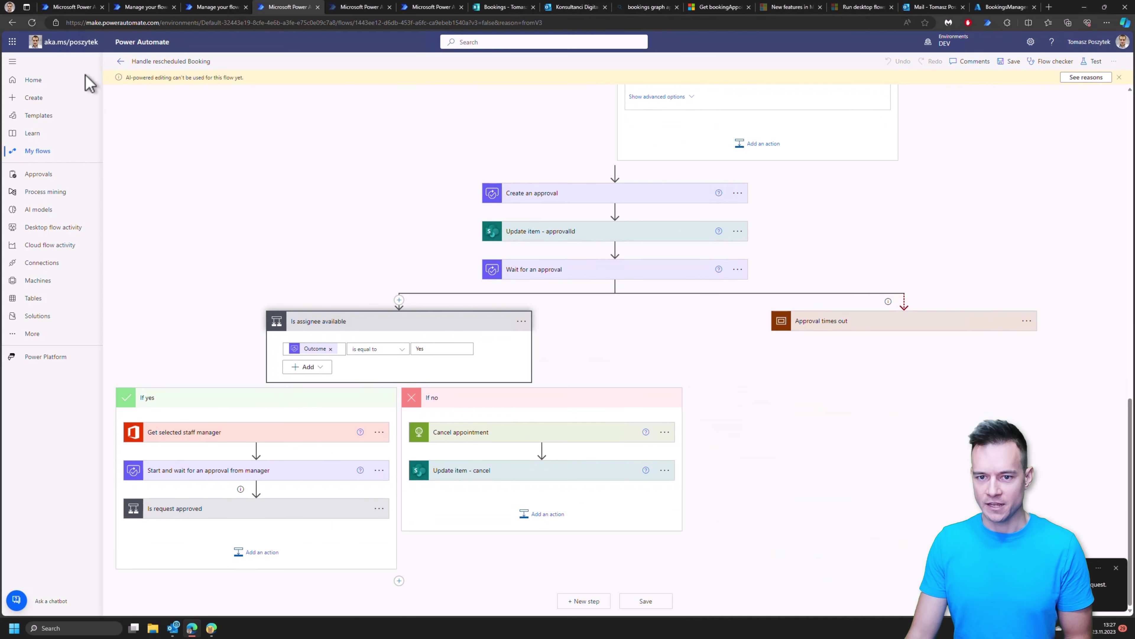
left_click(120, 61)
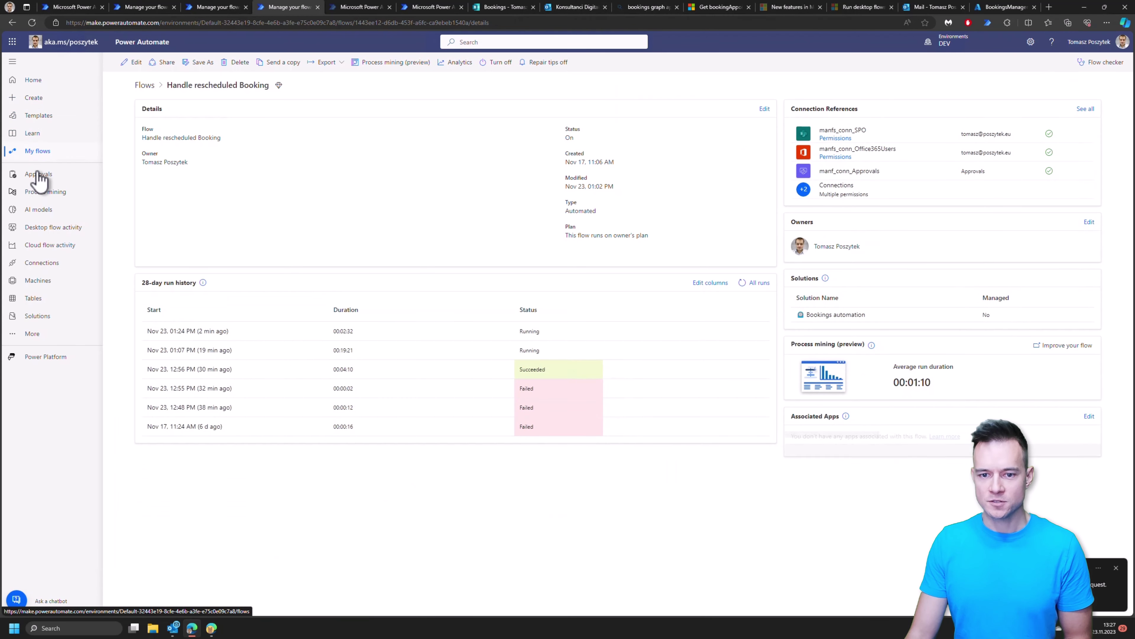
right_click(40, 176)
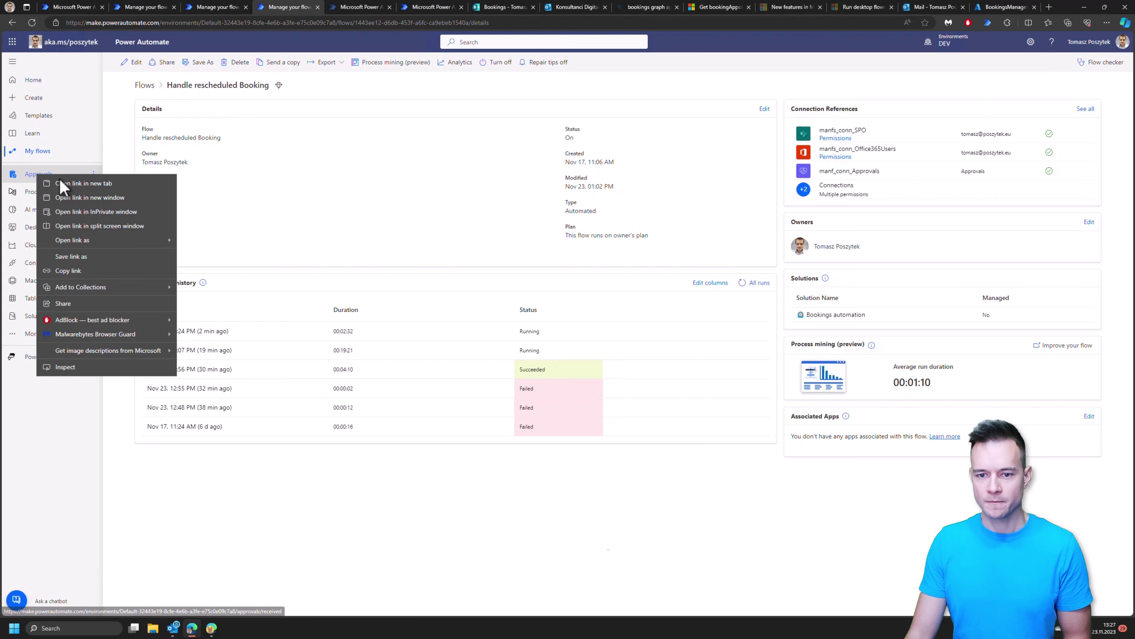
left_click(67, 183)
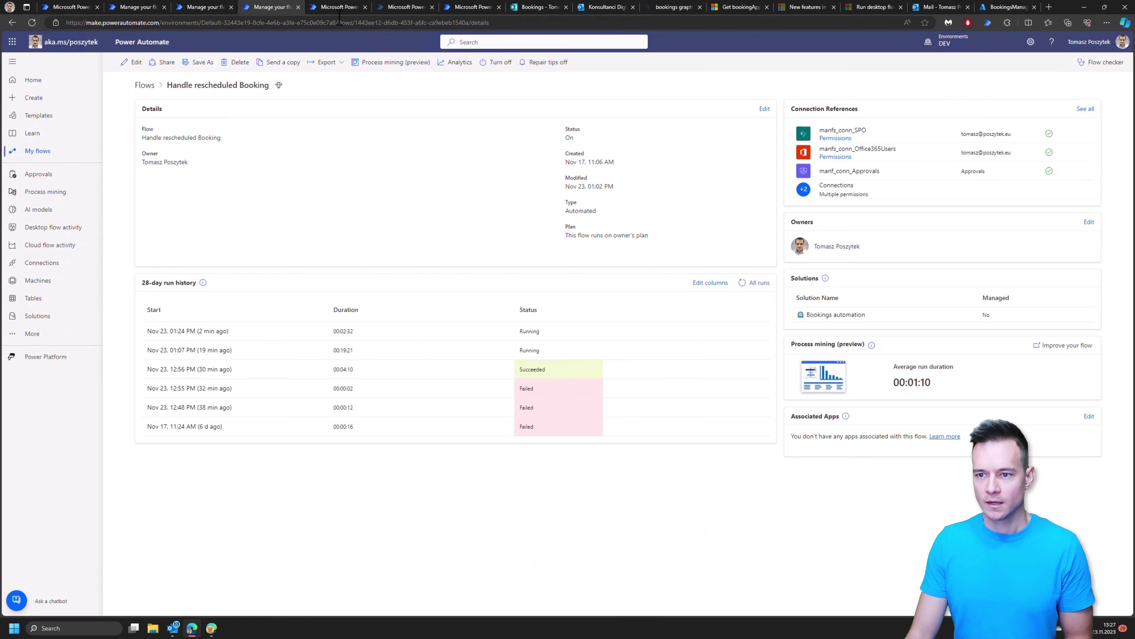
Step: Reject the subordinate's new booking request in Approvals, then return to the flow details tab
left_click(330, 10)
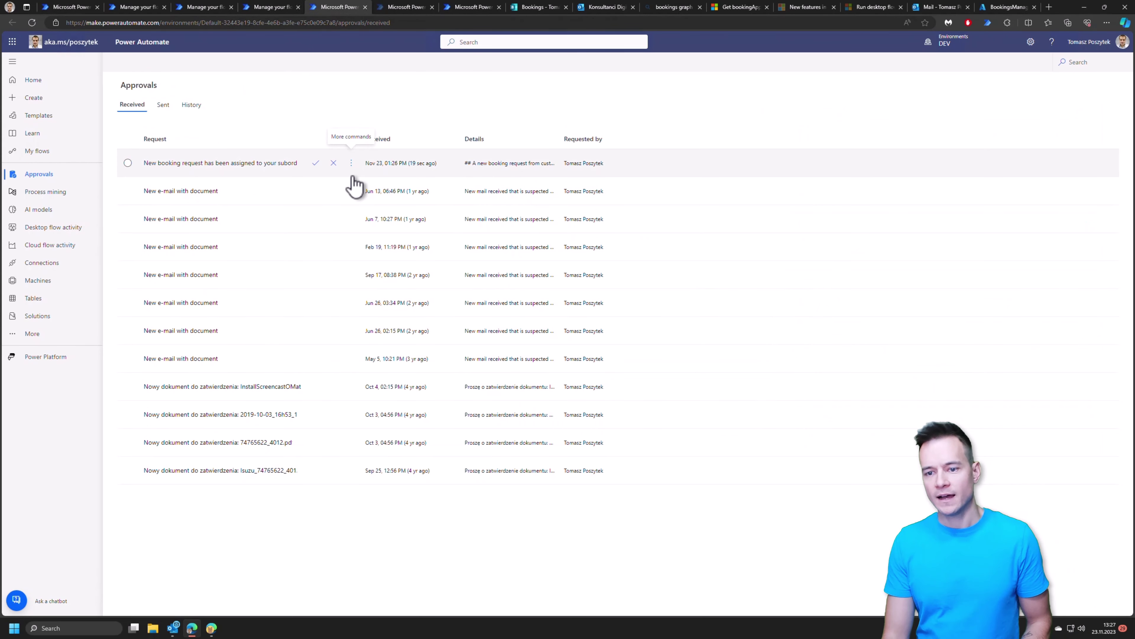
left_click(262, 163)
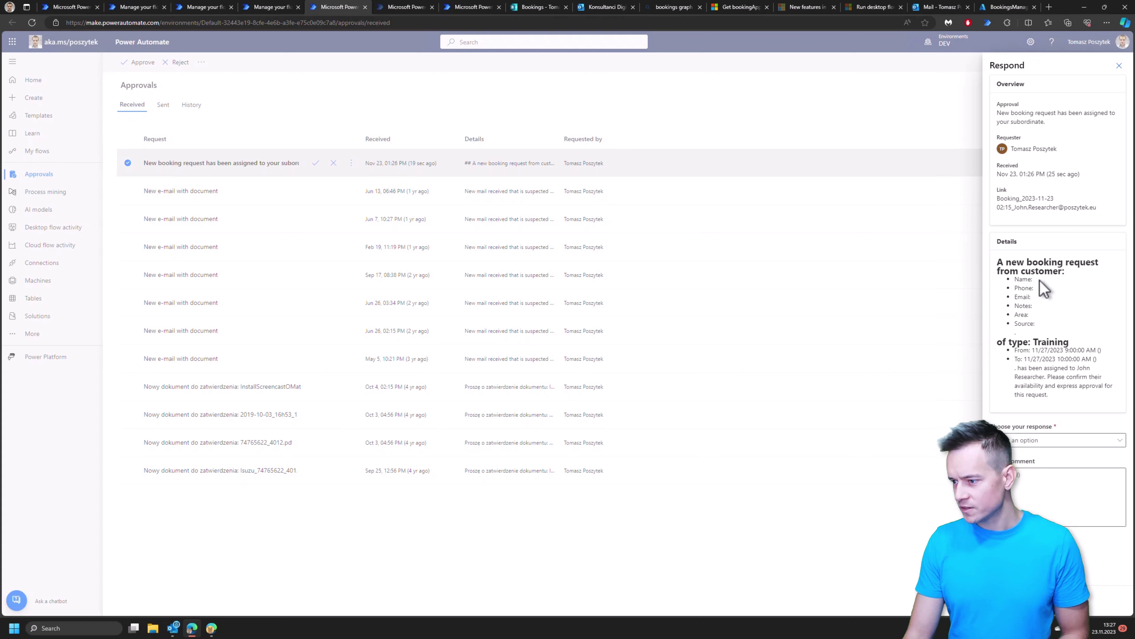
left_click_drag(1027, 279, 1037, 329)
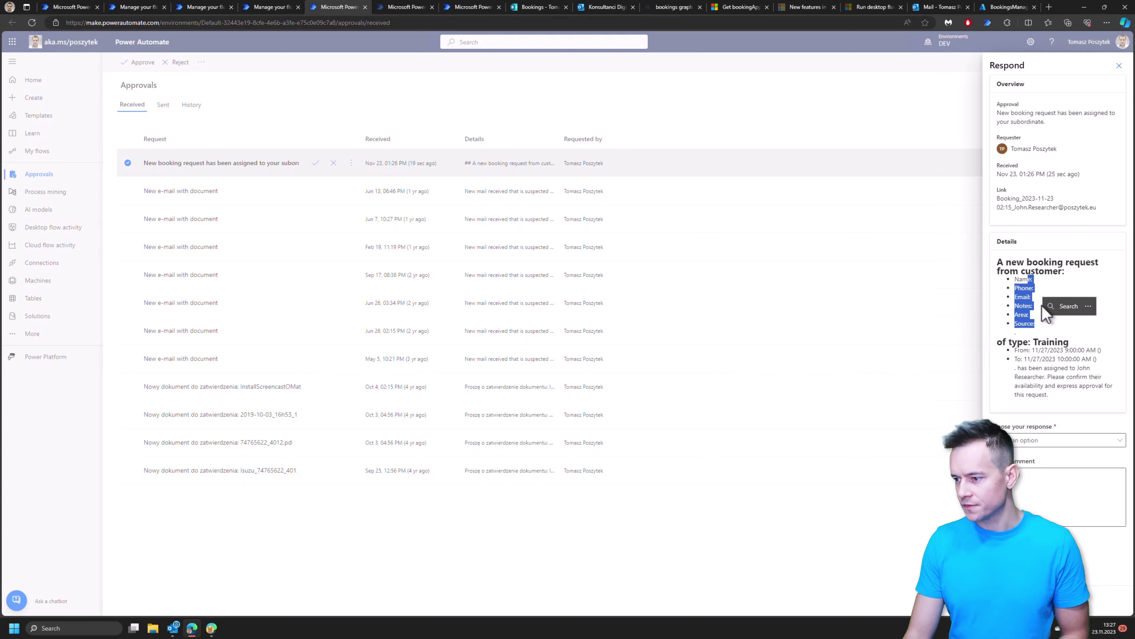
left_click(1033, 283)
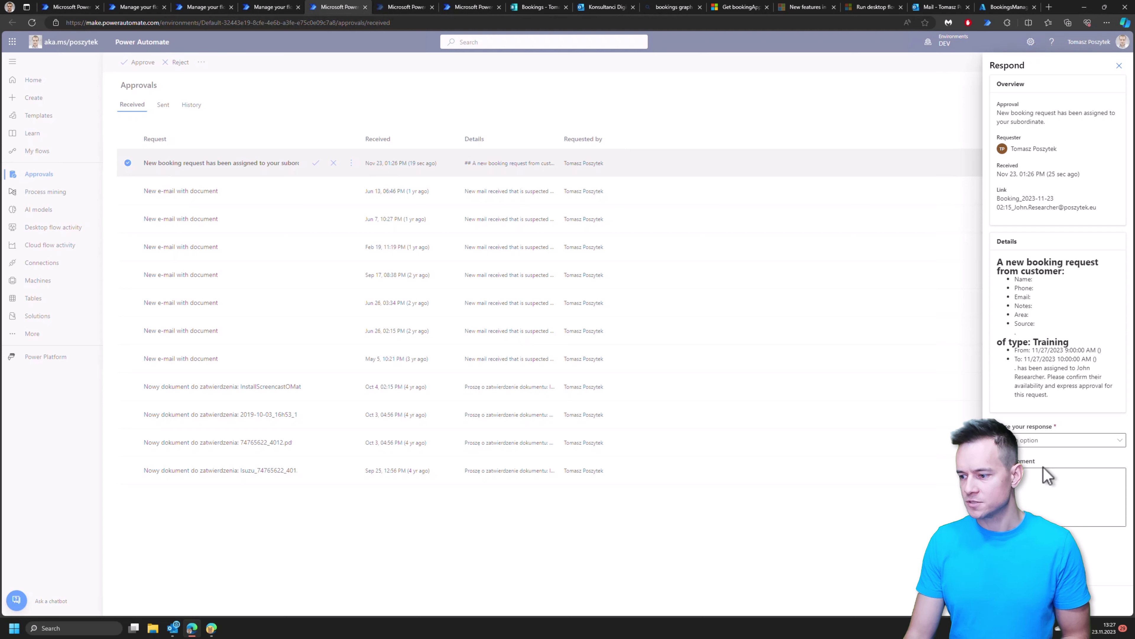
left_click(1047, 444)
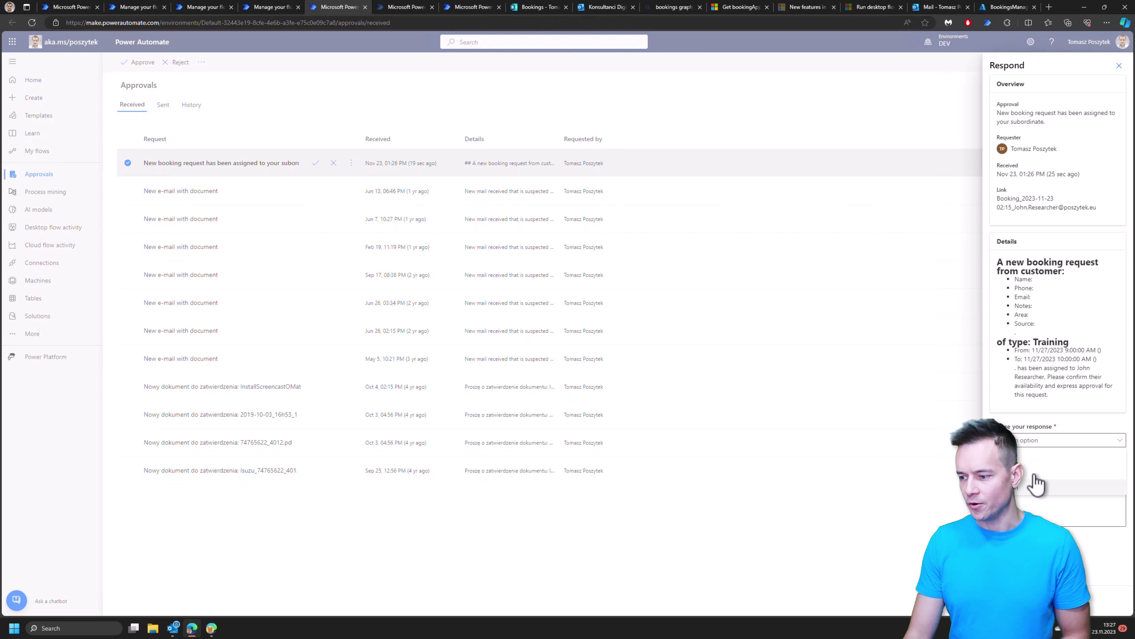
left_click(1034, 475)
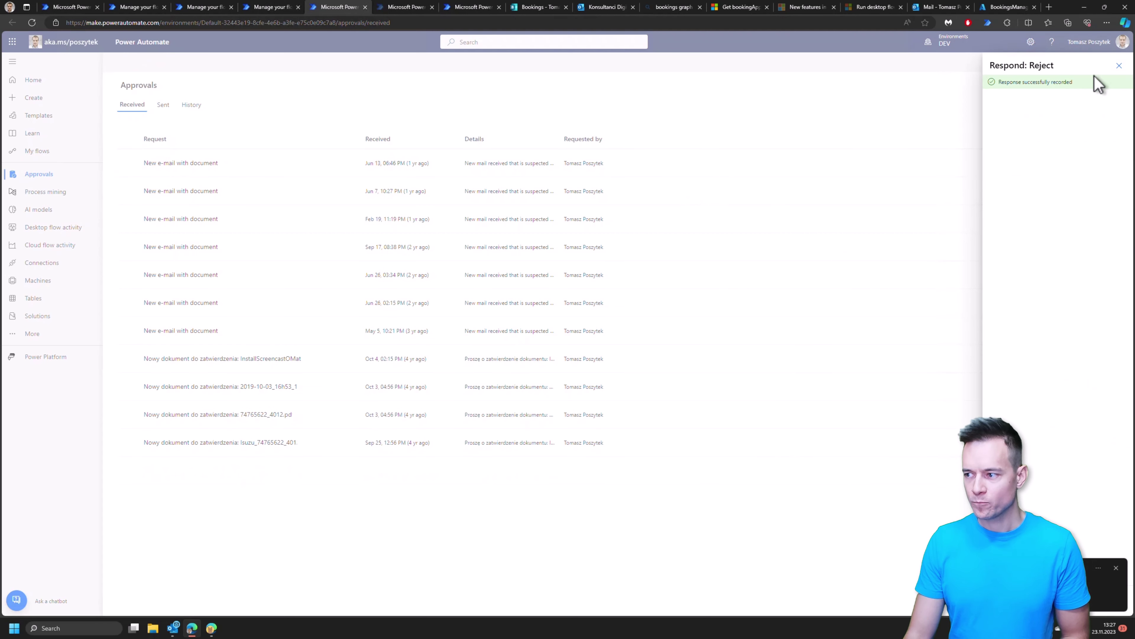
left_click(1119, 65)
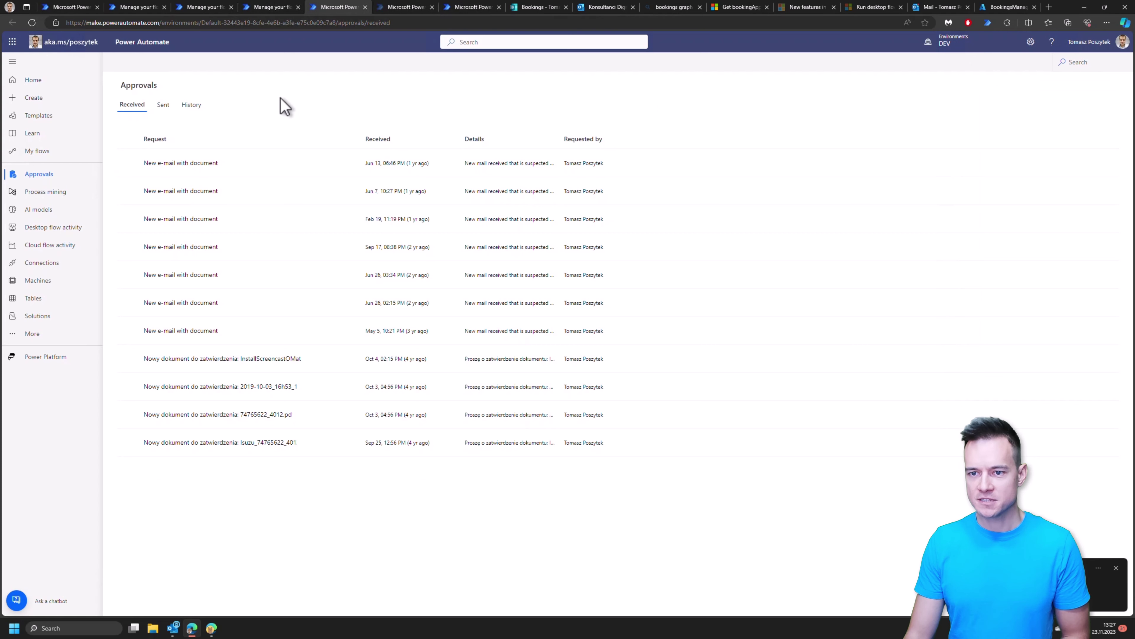
left_click(267, 8)
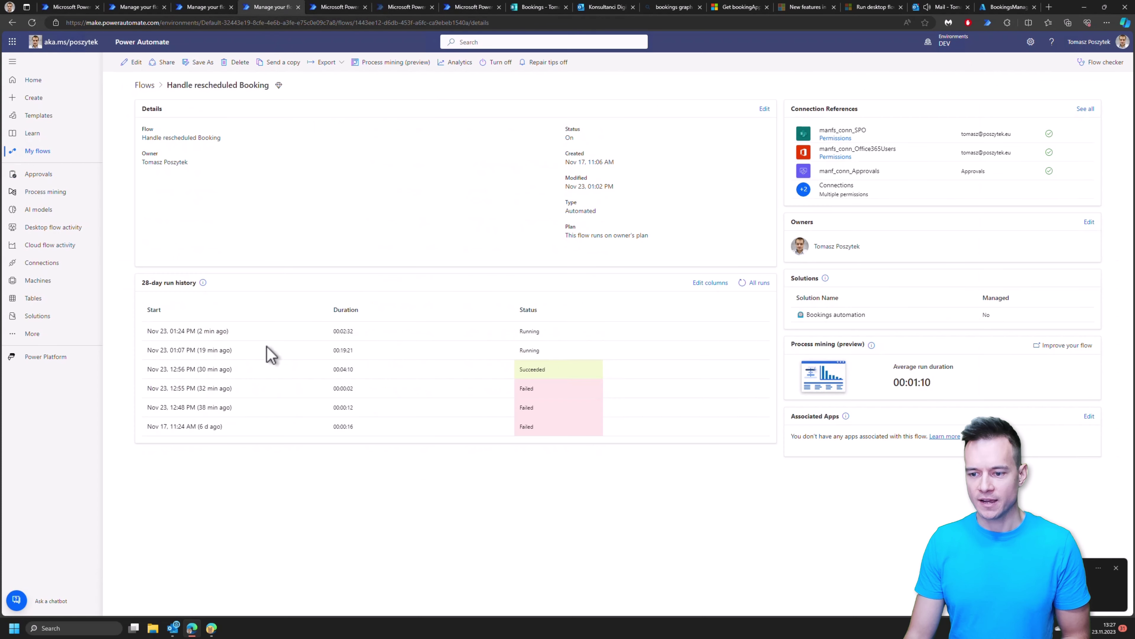
Step: Review the completed steps of the latest successful Handle rescheduled Booking run
left_click(209, 333)
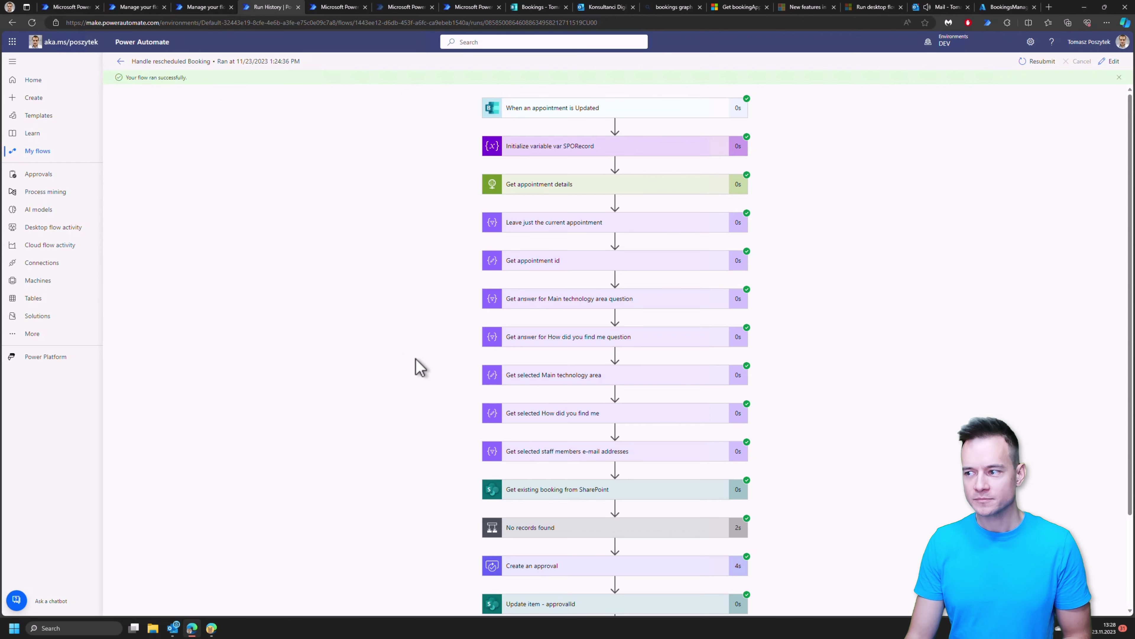
scroll(680, 329, "down", 3)
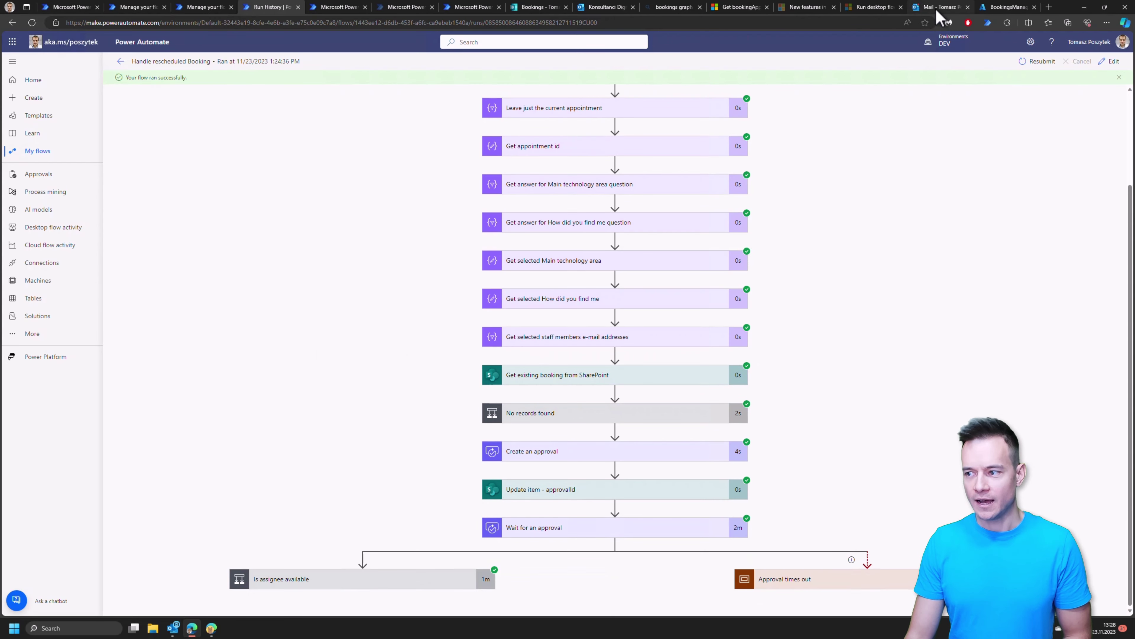
left_click(940, 7)
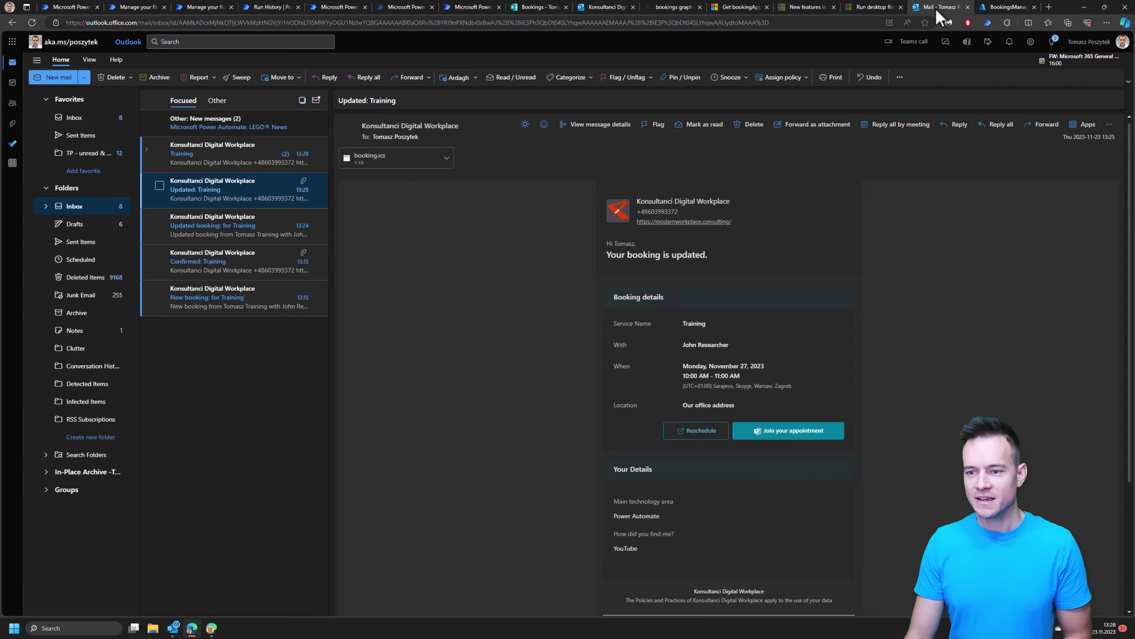
Step: Read the booking cancellation email and the 'Canceled: Training' meeting notice in the Training conversation
left_click(207, 163)
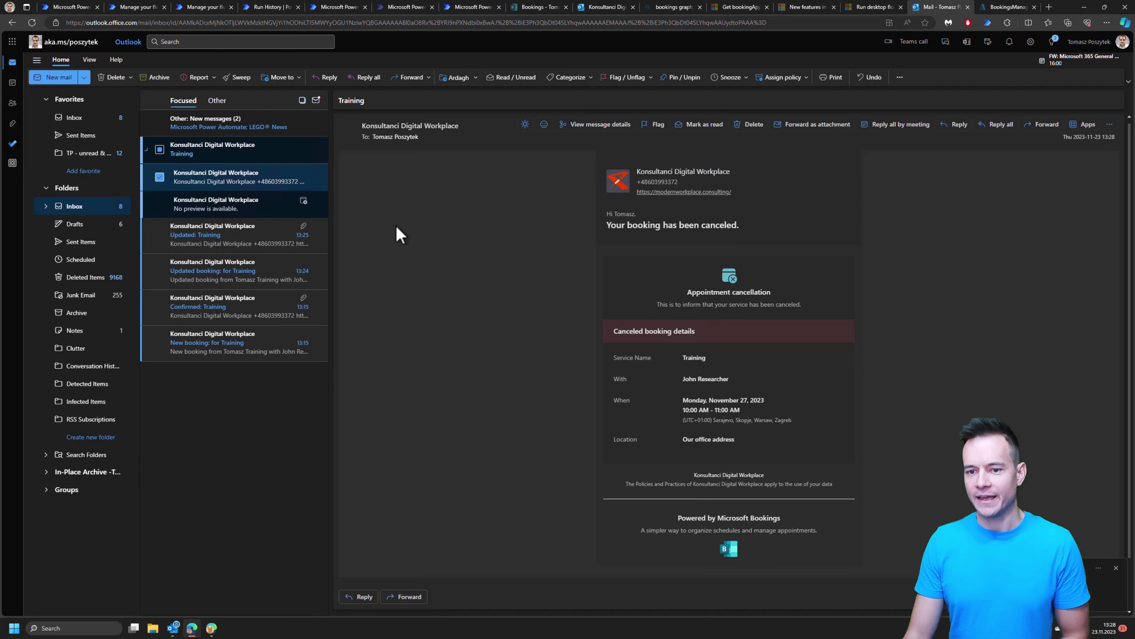
left_click(220, 213)
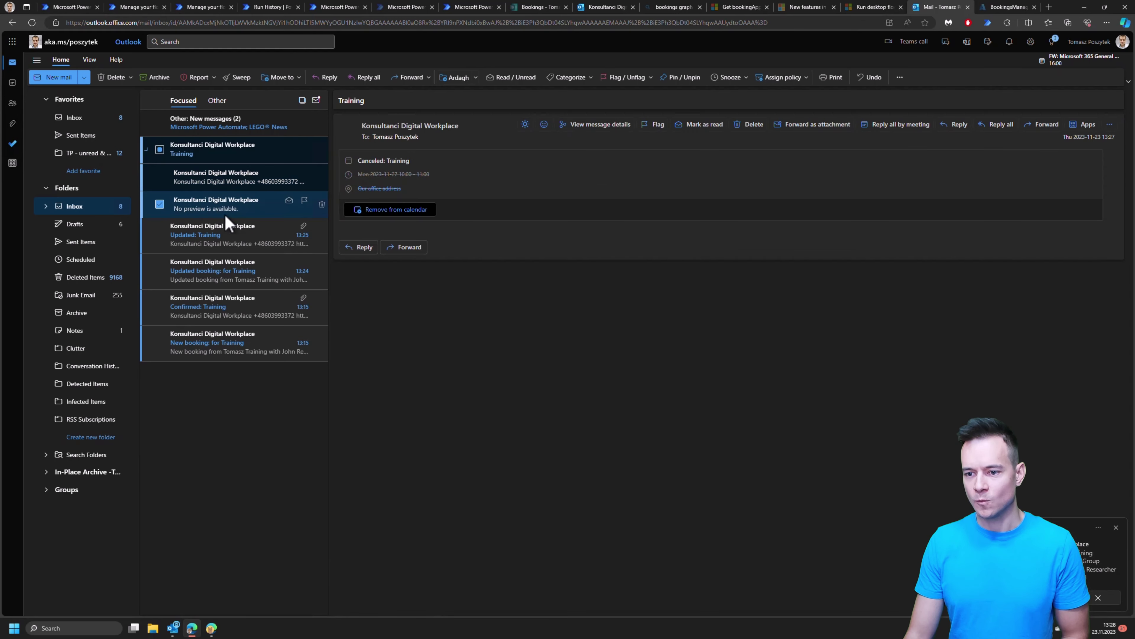
left_click(207, 182)
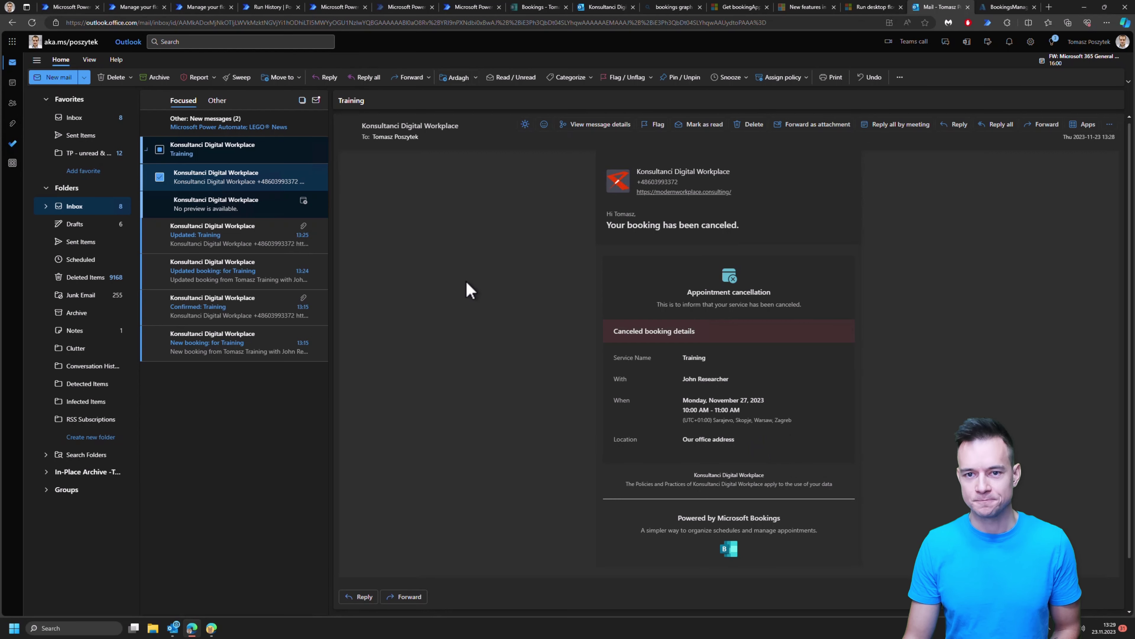
left_click(532, 12)
Step: On the public booking page, start an Initial meeting booking with a chosen staff member at 3:00 PM
left_click(600, 12)
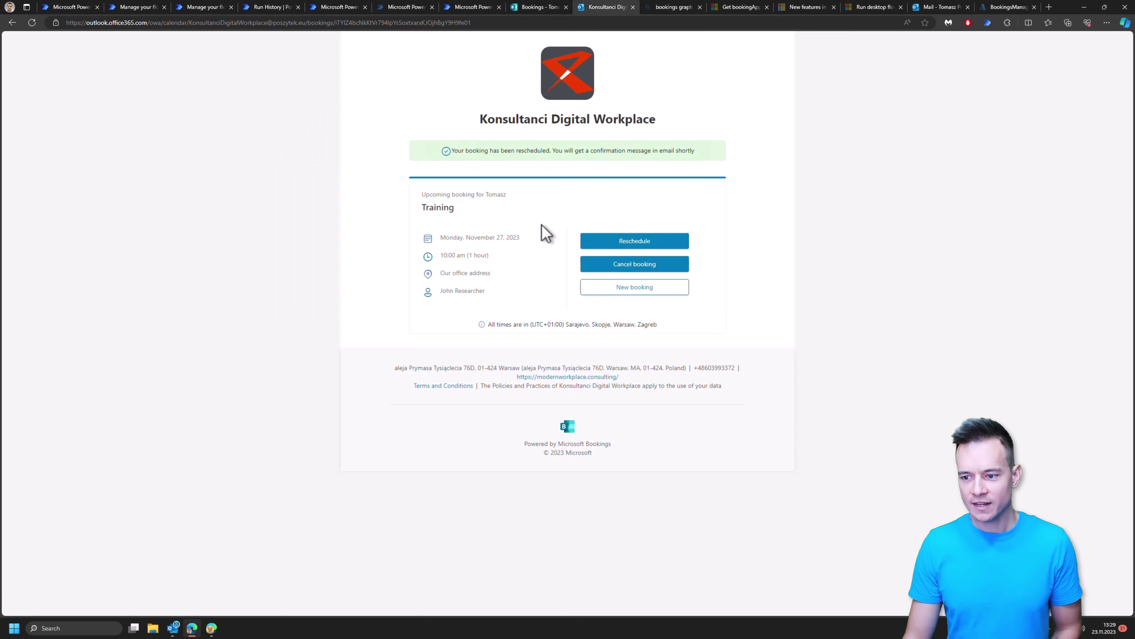
left_click(656, 295)
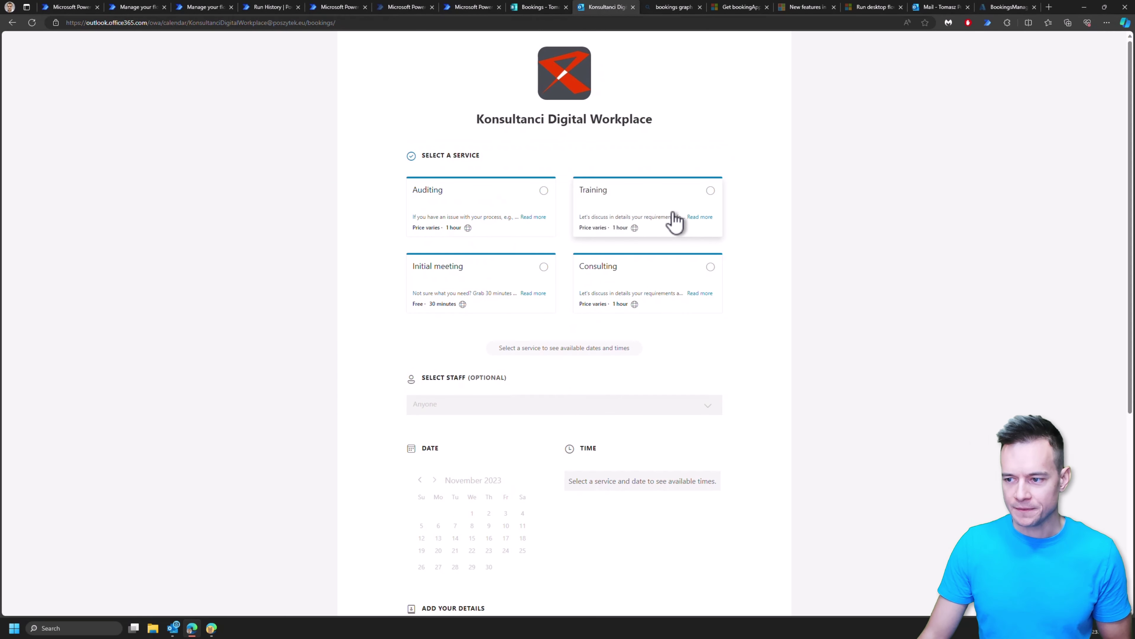
left_click(504, 281)
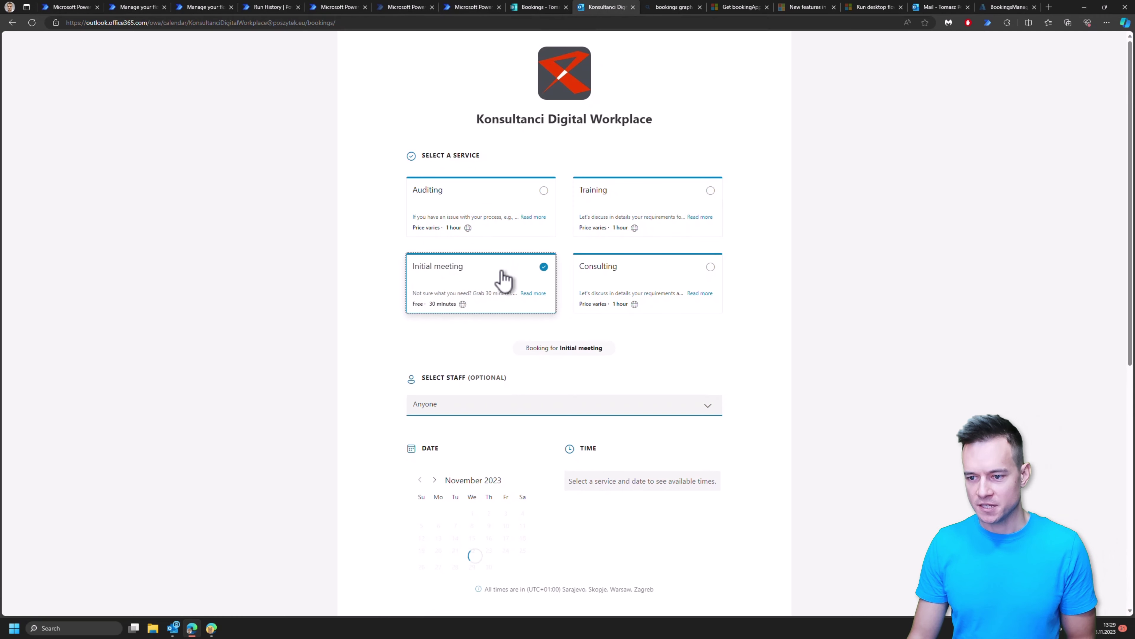
left_click(551, 411)
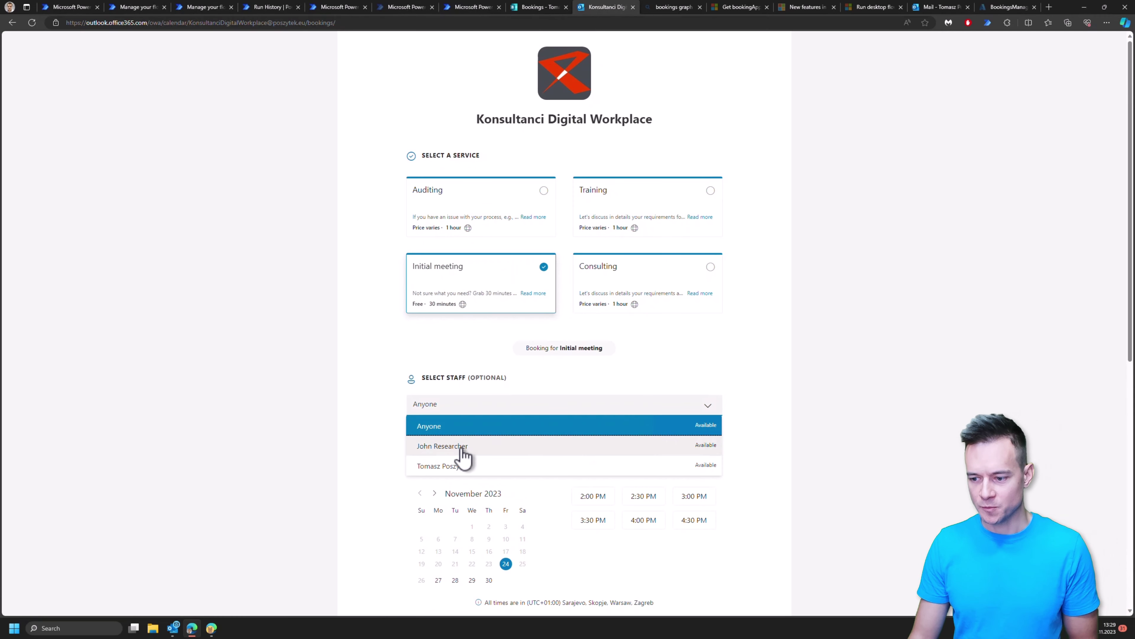
left_click(461, 445)
left_click(684, 498)
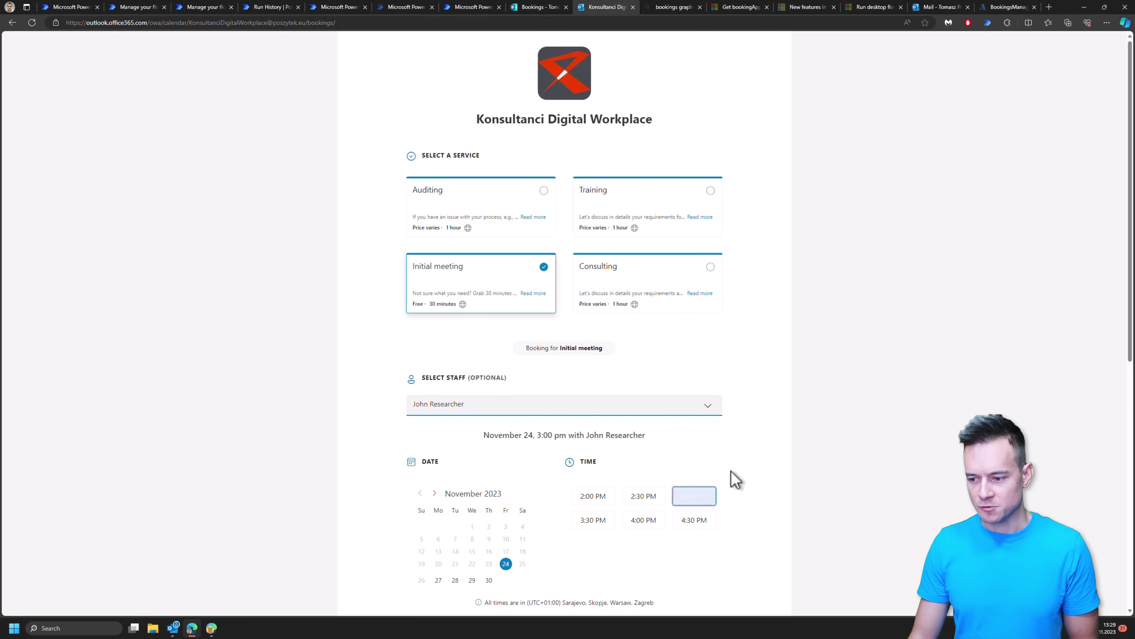
Step: Fill in the customer's name, e-mail address, a placeholder address and a phone number
left_click(446, 436)
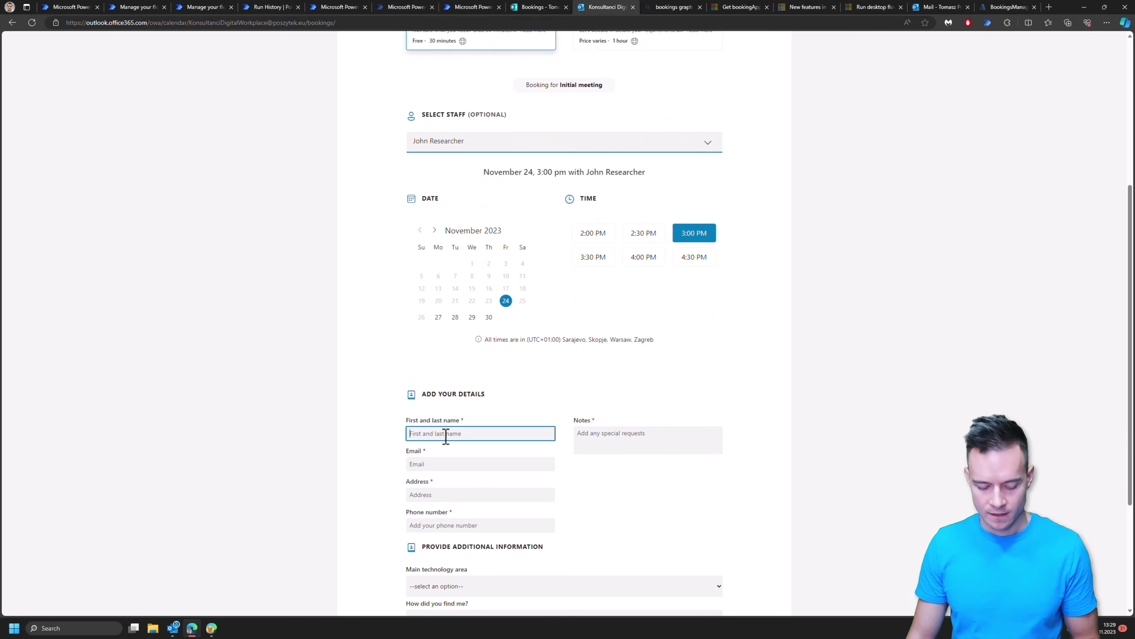
type("Tomasz")
key("Tab")
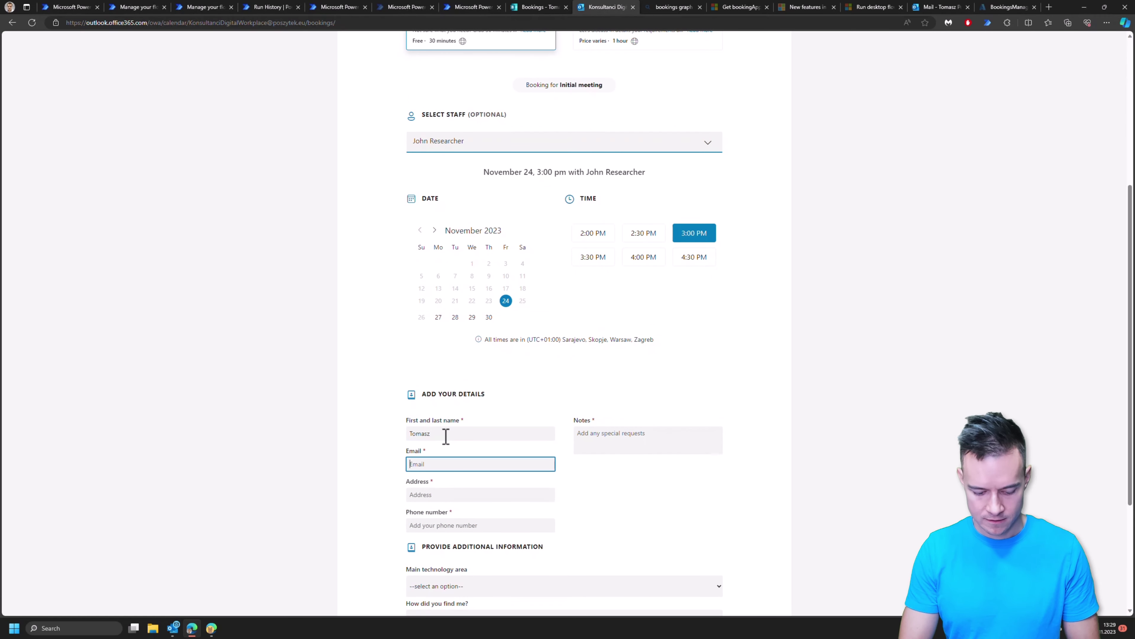
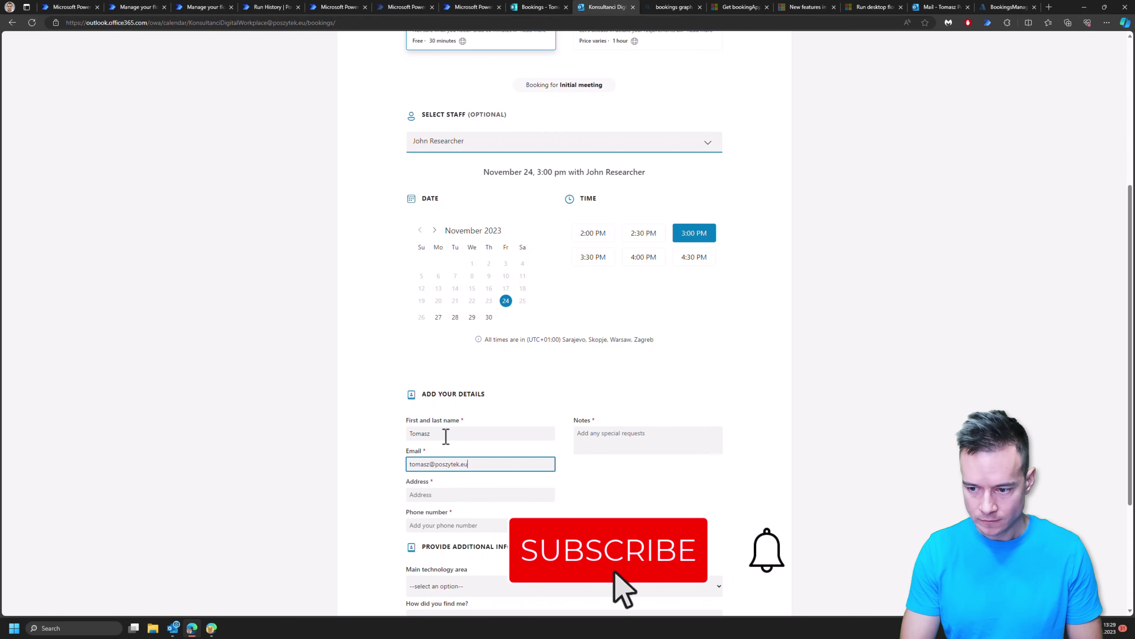
key("Tab")
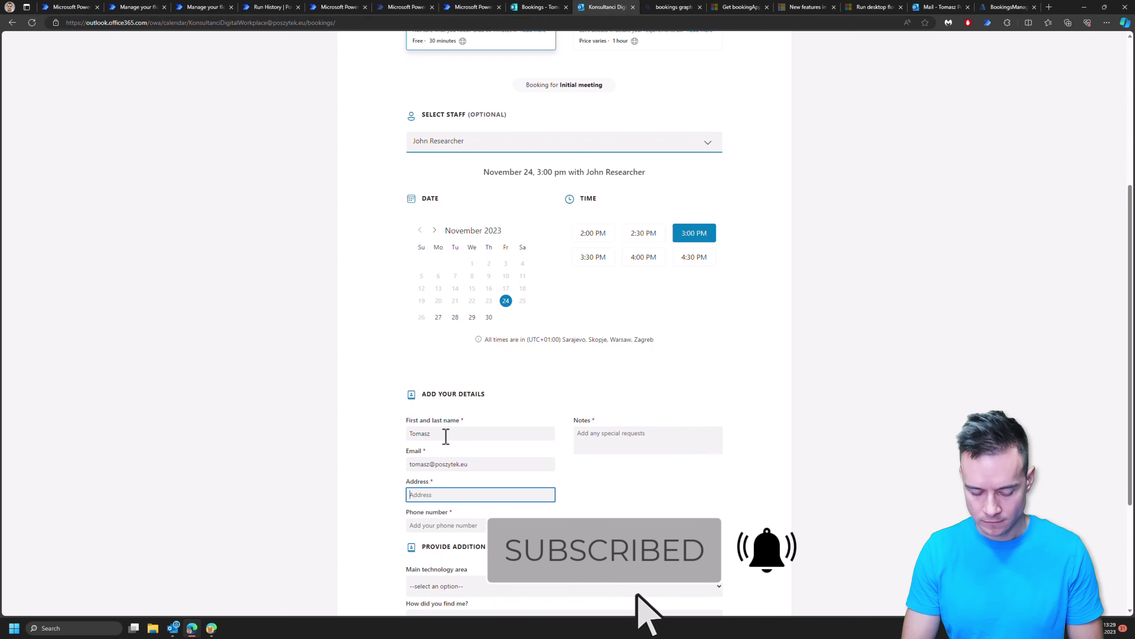
type("Test")
key("Tab")
type("12354")
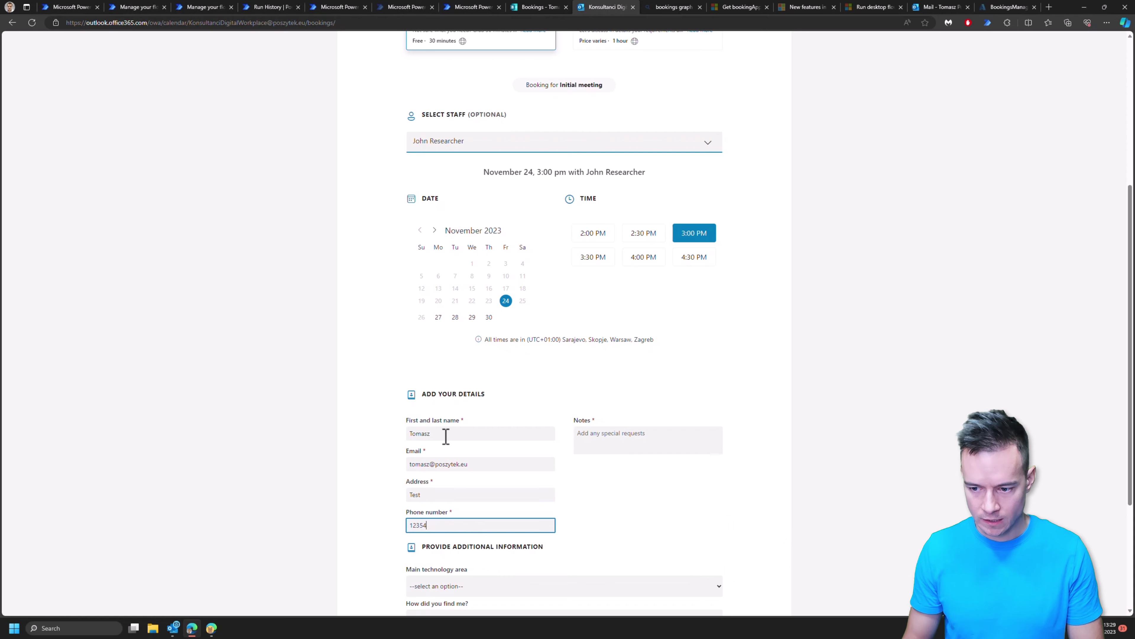
type("5")
key("Tab")
Step: Choose Microsoft Copilot Studio as technology area and X (aka Twitter) as referral source, then book
scroll(468, 496, "down", 3)
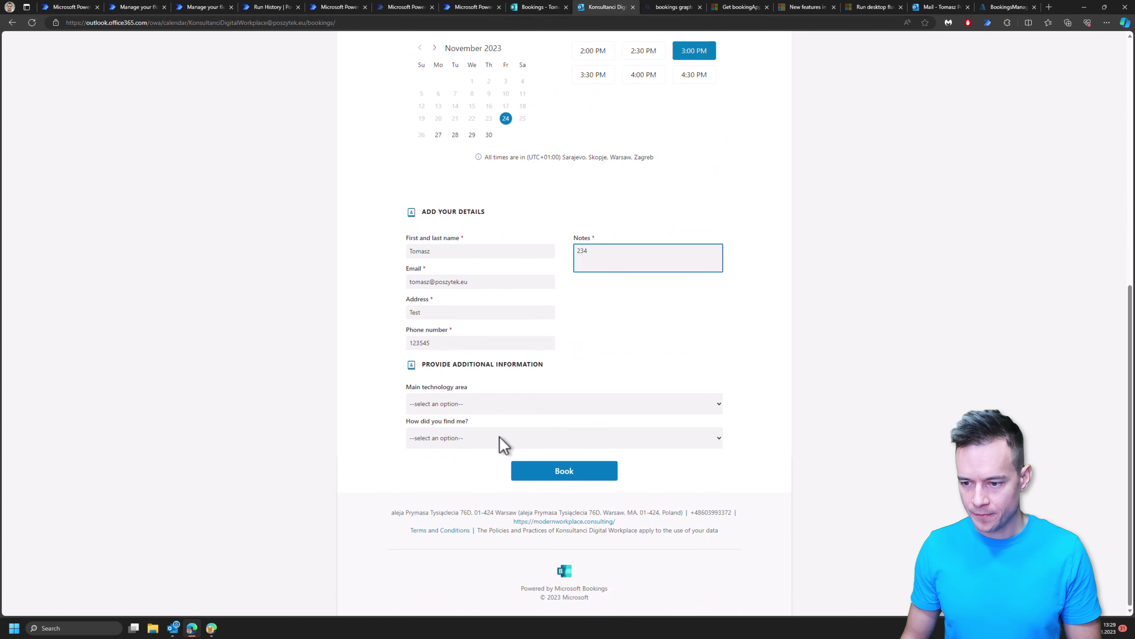
left_click(493, 404)
left_click(452, 454)
left_click(452, 443)
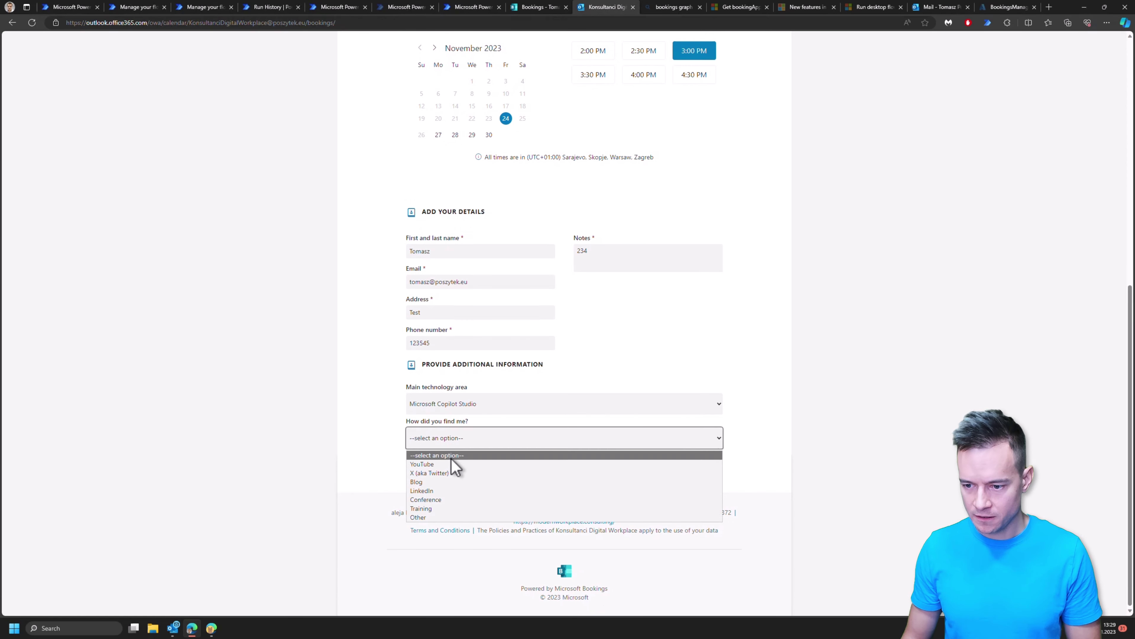
left_click(452, 473)
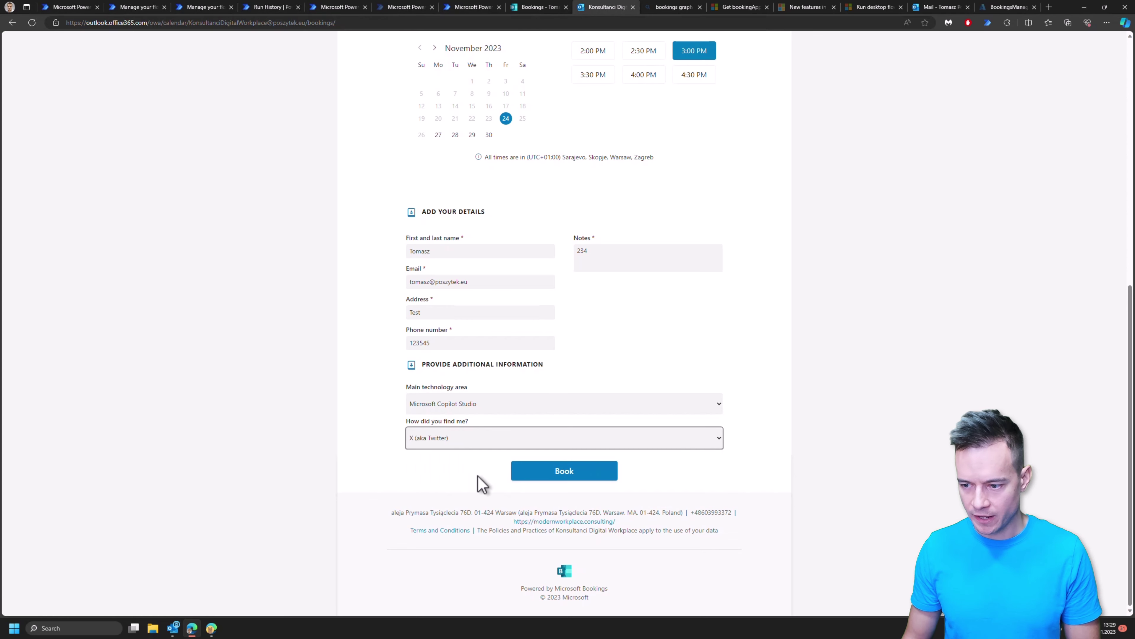
left_click(596, 483)
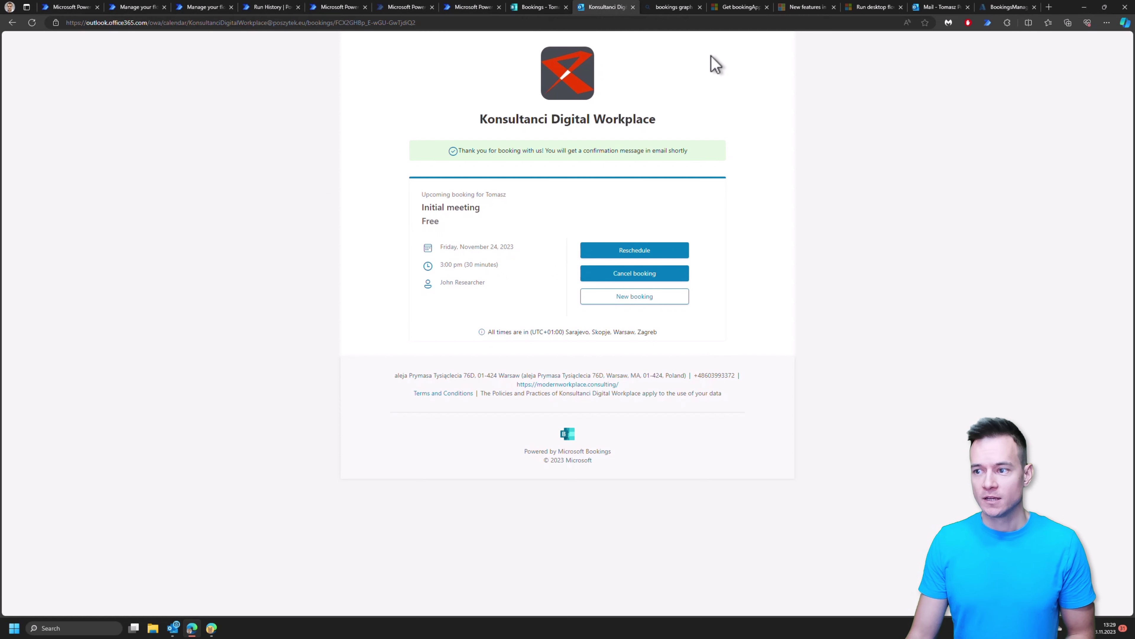
mouse_move(216, 632)
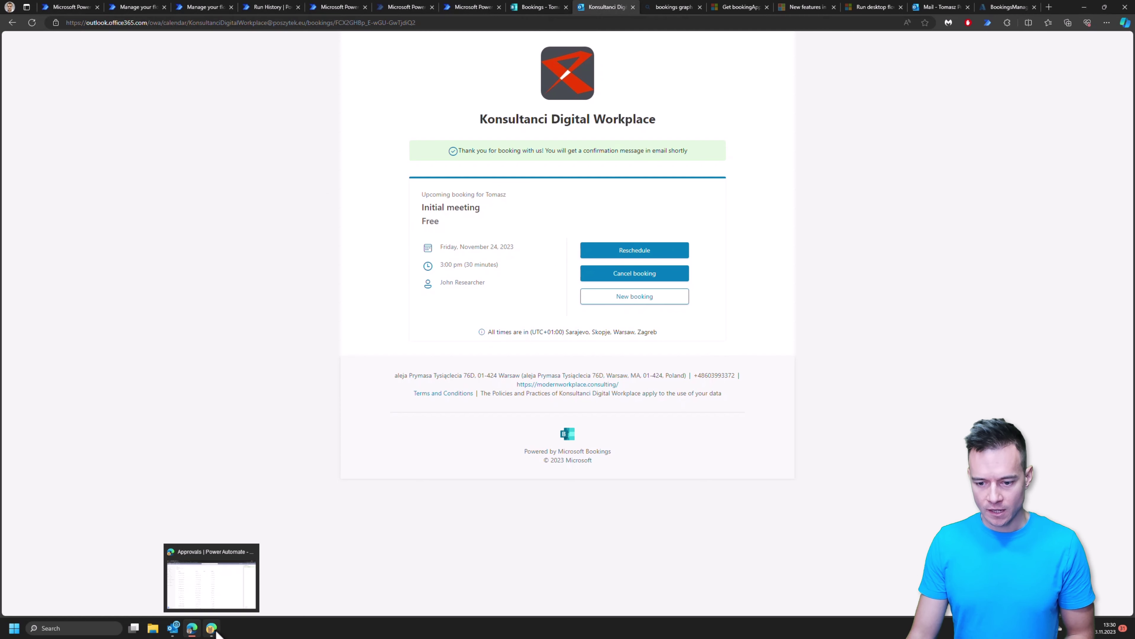
left_click(211, 581)
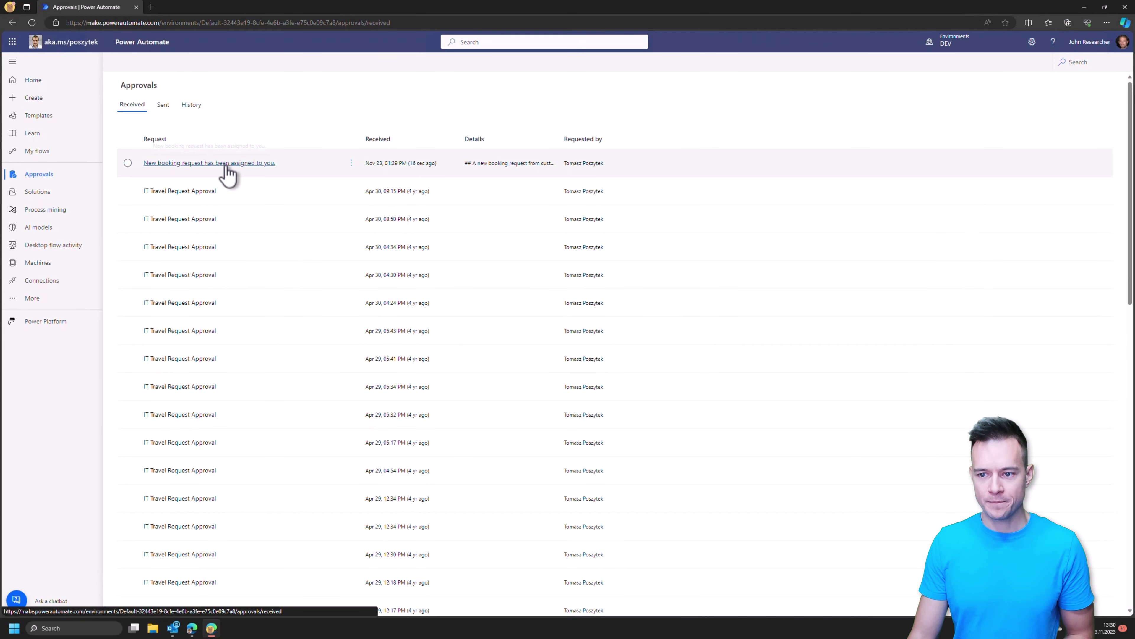
left_click(225, 165)
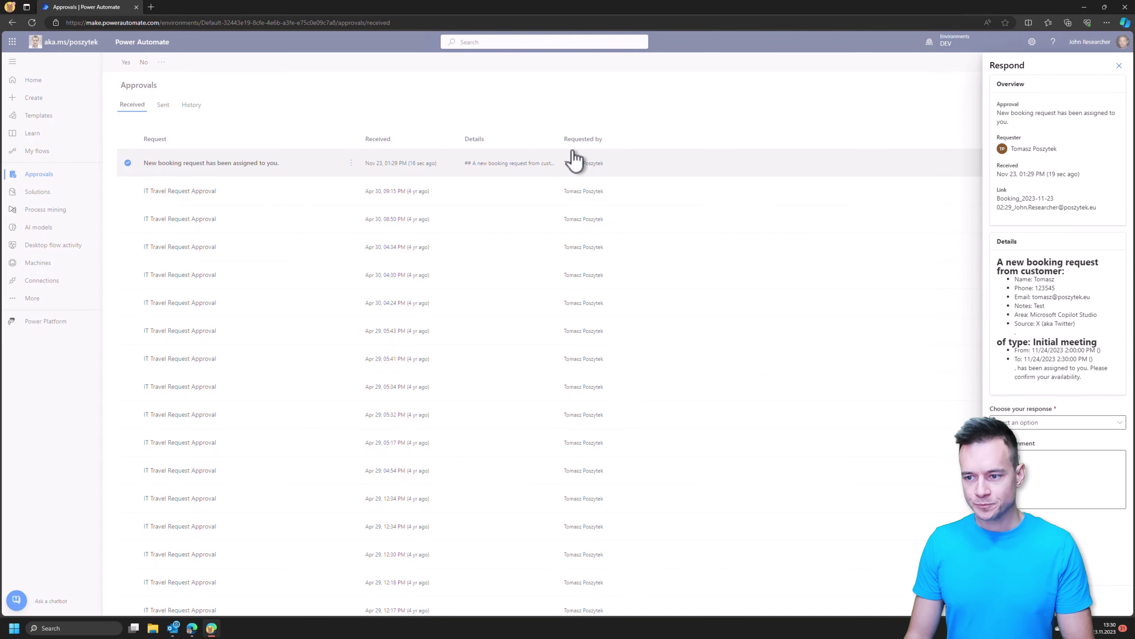
key("alt+Tab")
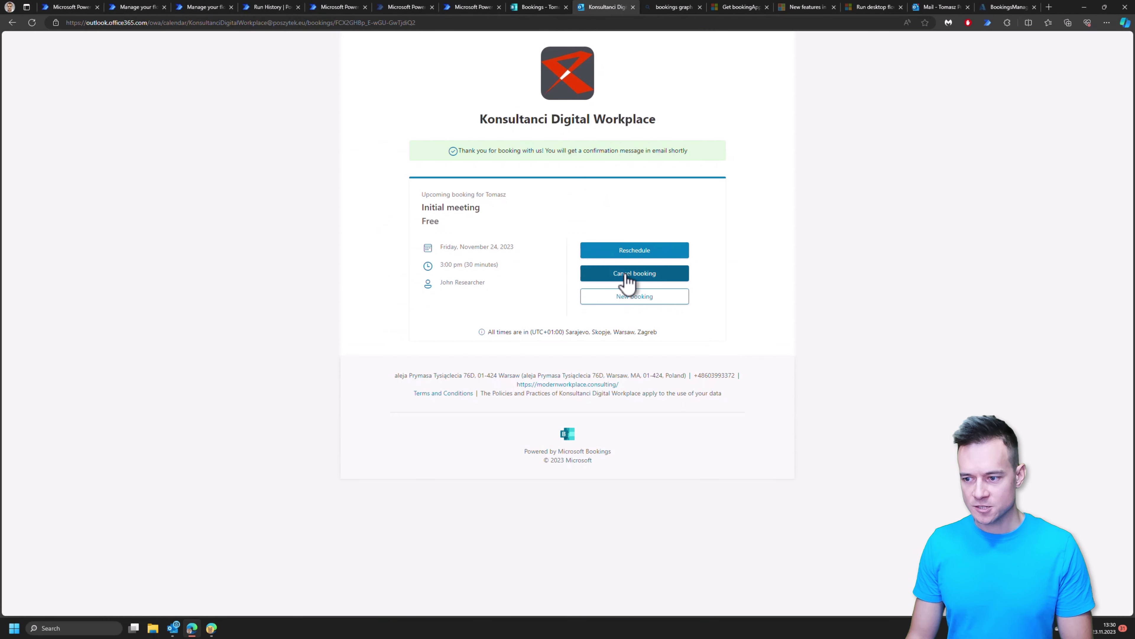
Step: Cancel the Initial meeting booking, acknowledge the confirmation, and go to the cancellation flow's details page
left_click(627, 276)
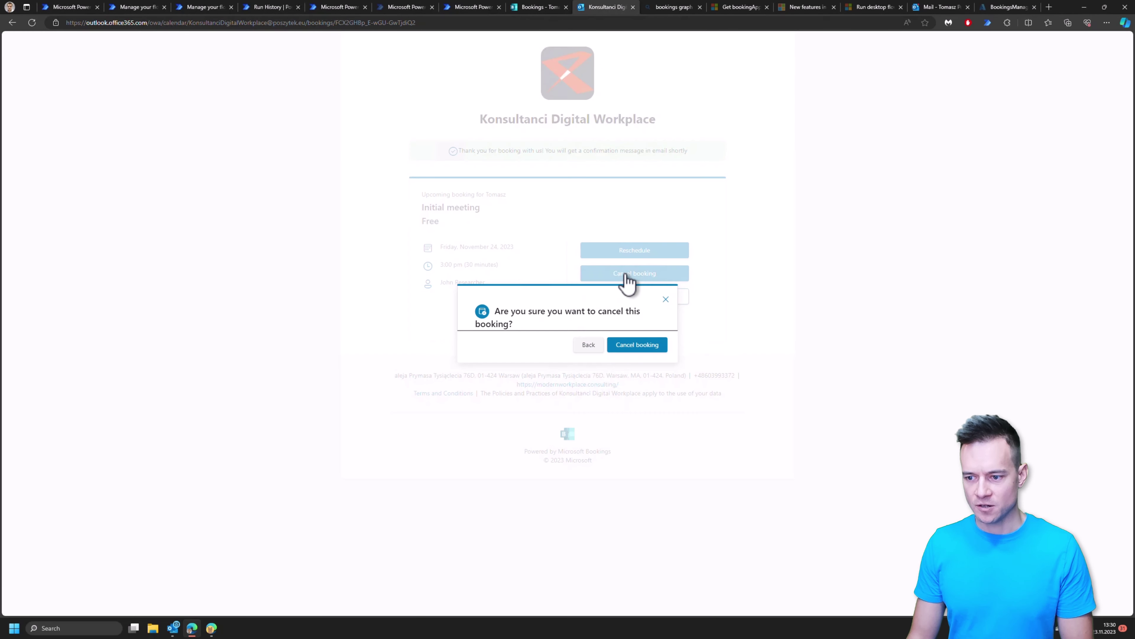
left_click(644, 352)
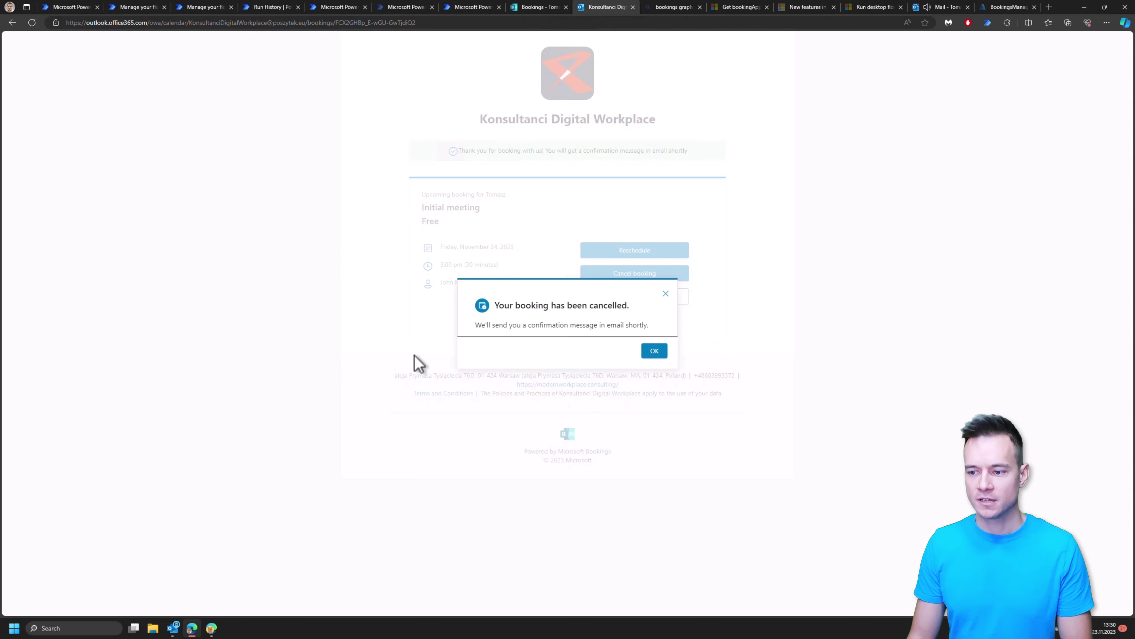
left_click(654, 351)
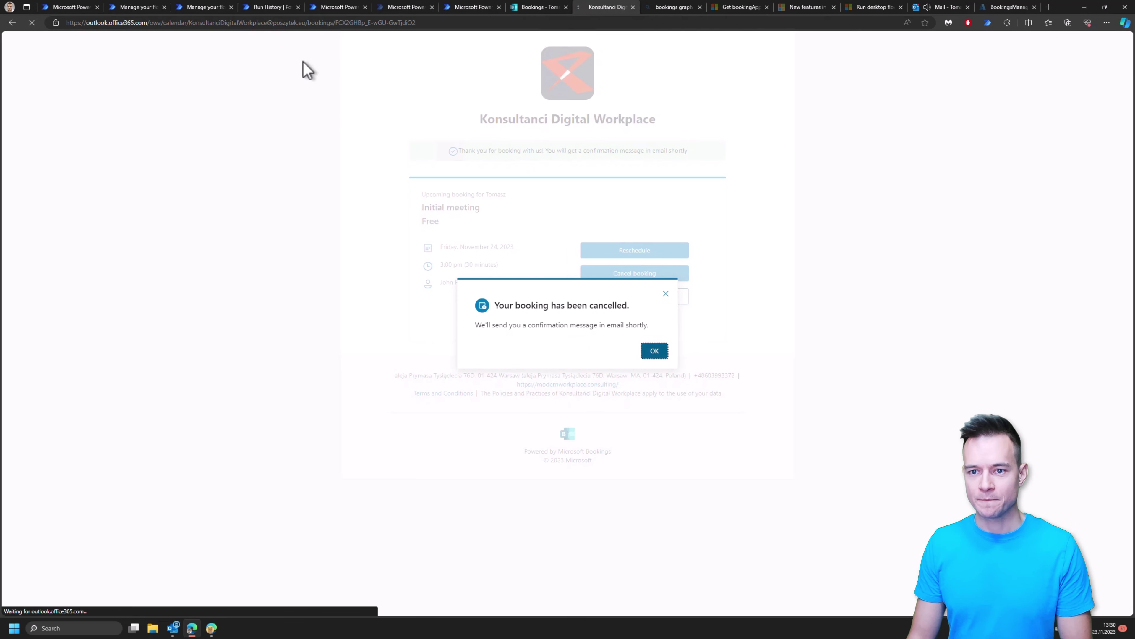
left_click(199, 11)
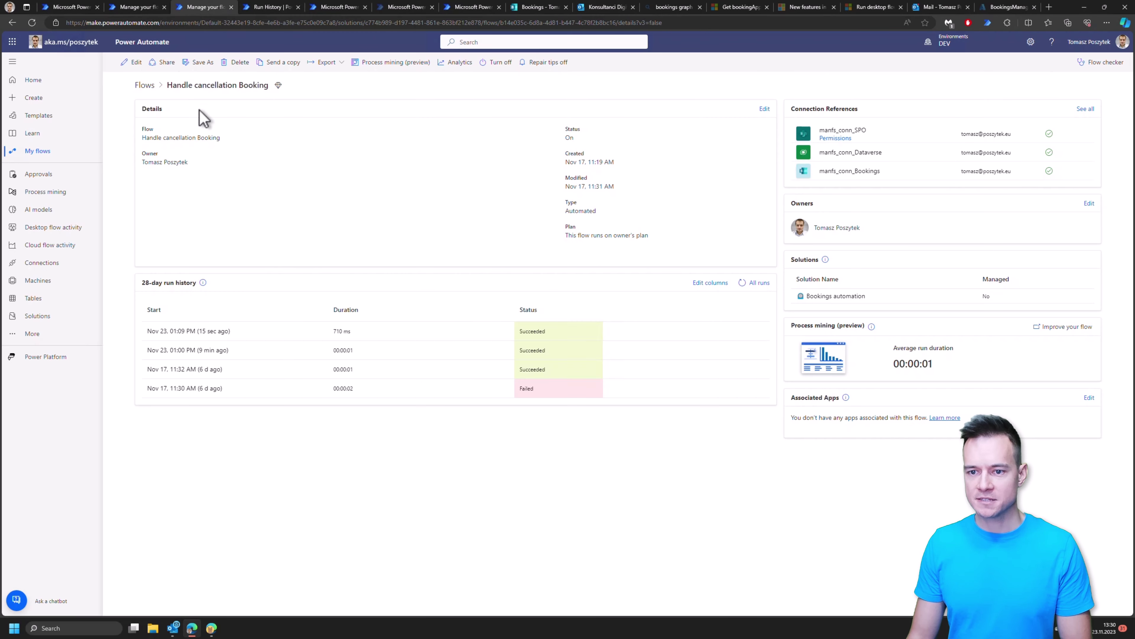
Step: Inspect the flow's trigger, SharePoint lookup, No records condition, Update item and cancel-approval actions, then exit the editor
left_click(130, 63)
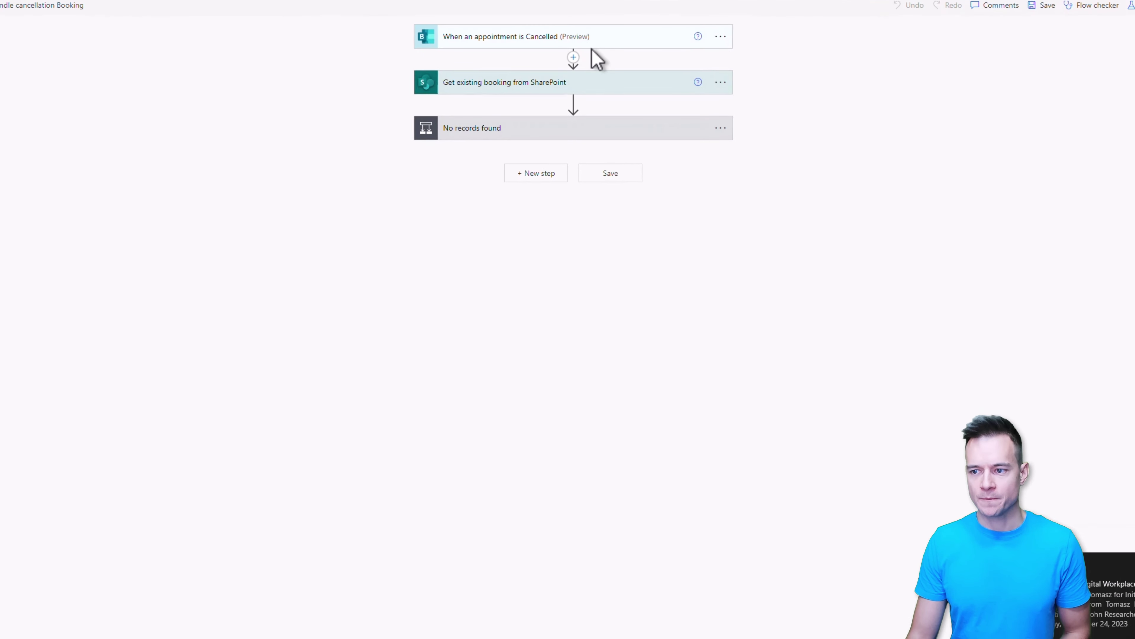
left_click(506, 38)
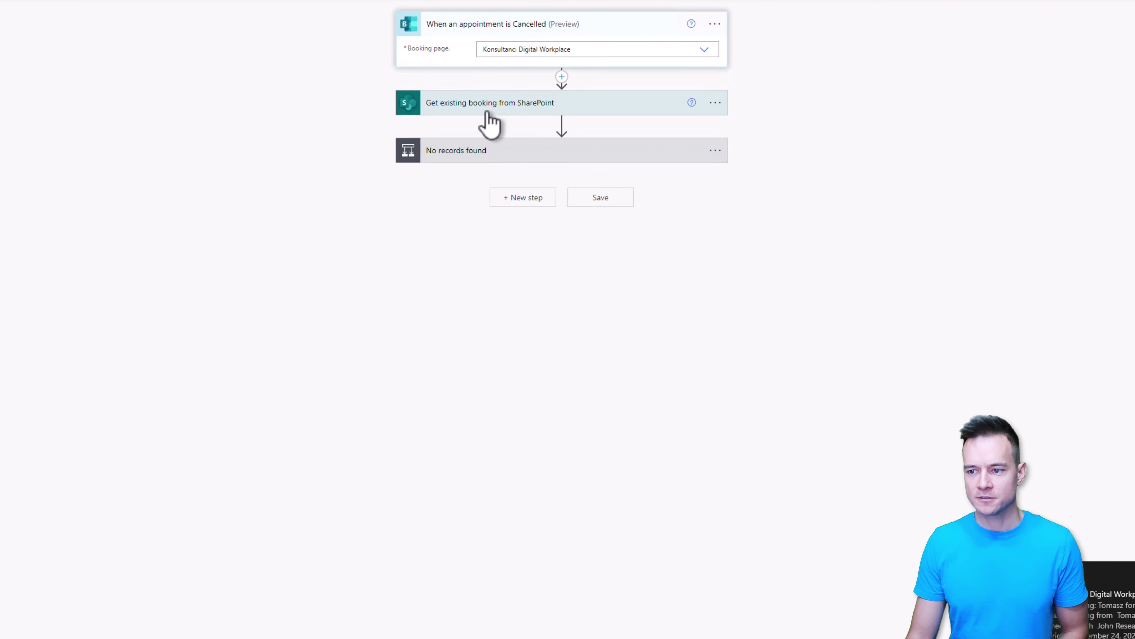
left_click(467, 103)
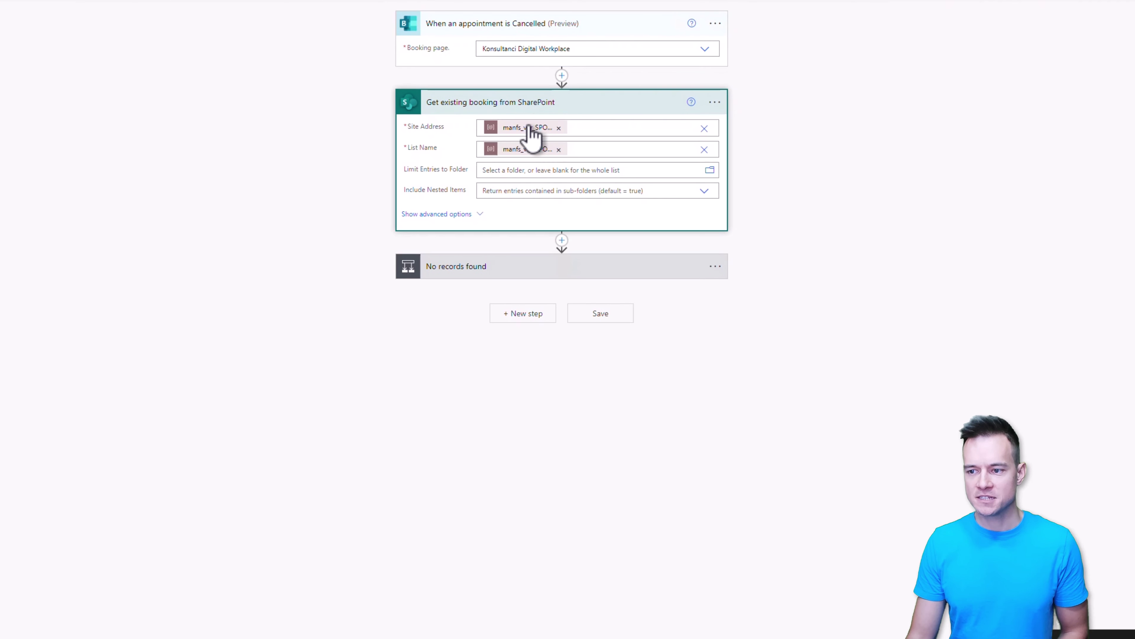
left_click(684, 268)
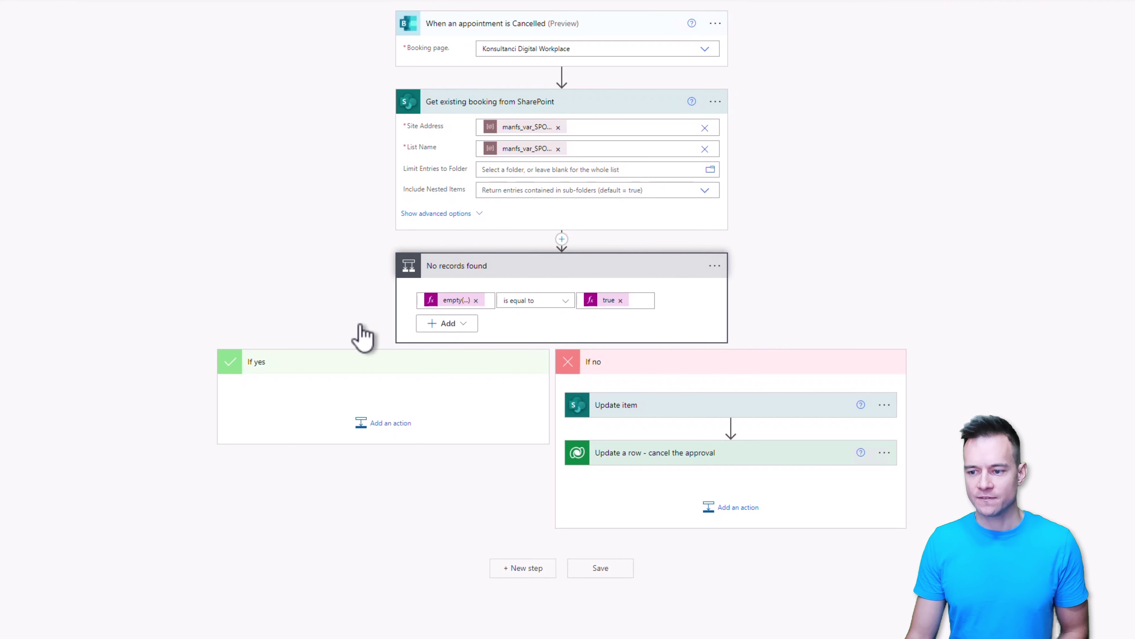
left_click(762, 404)
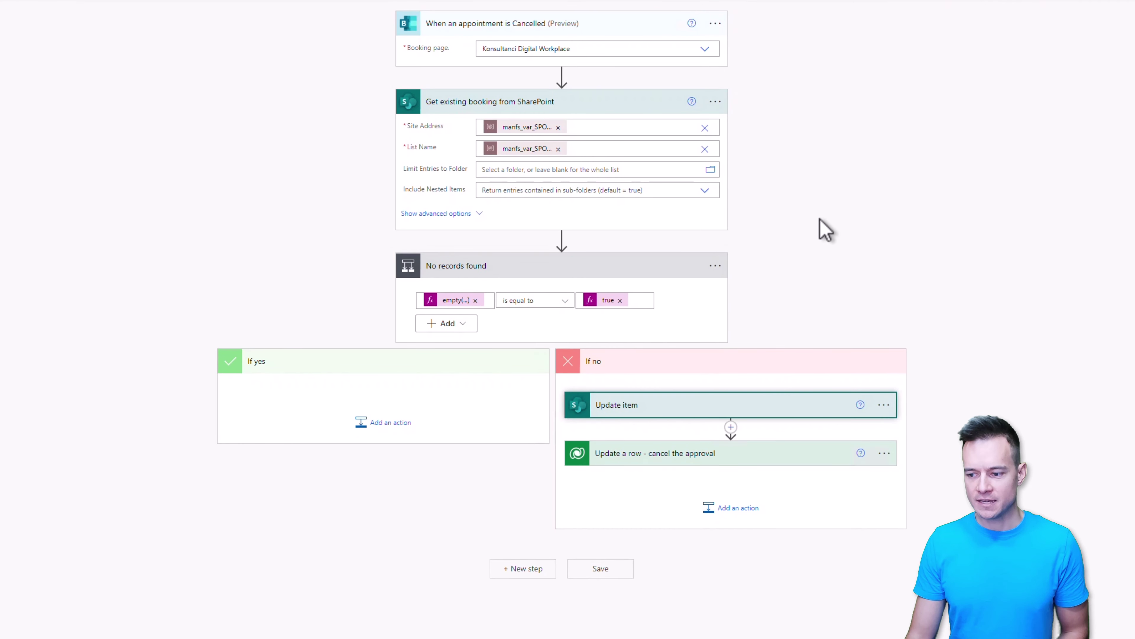
scroll(824, 229, "down", 6)
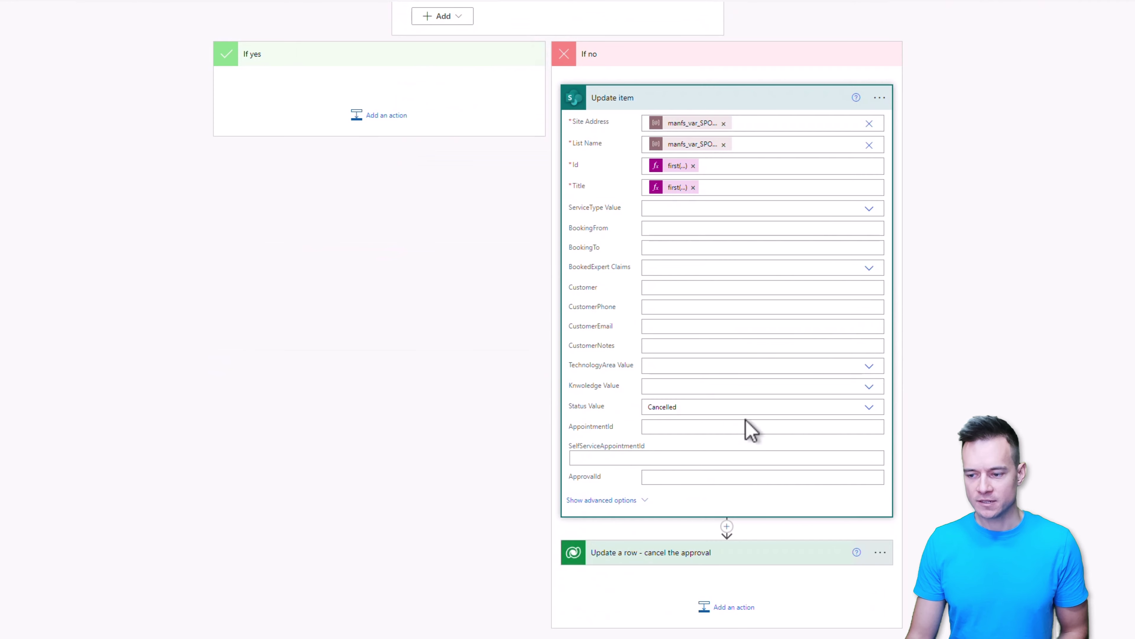
left_click(681, 564)
scroll(519, 492, "down", 4)
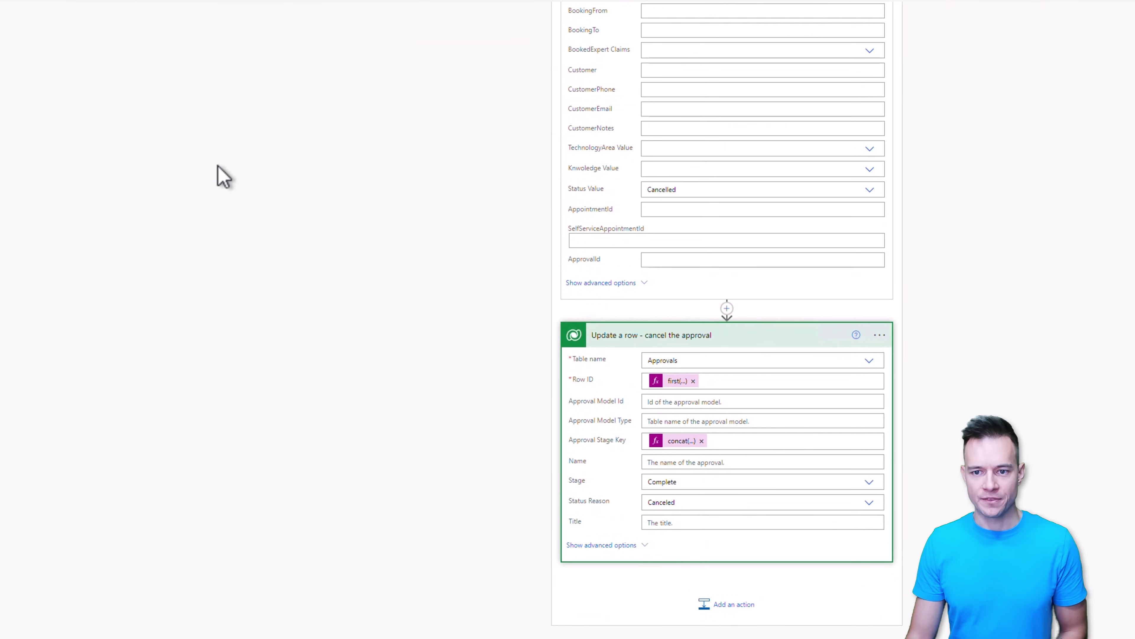
left_click(122, 71)
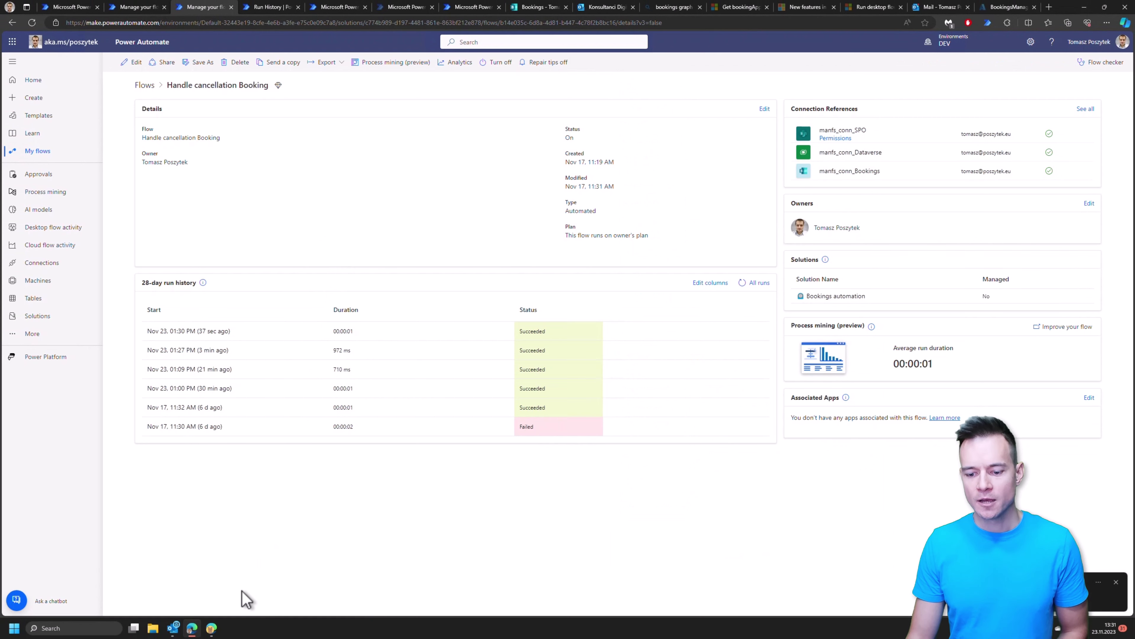
Step: Close the response panel, reload Approvals to drop the cancelled request, then close that window
key("alt+Tab")
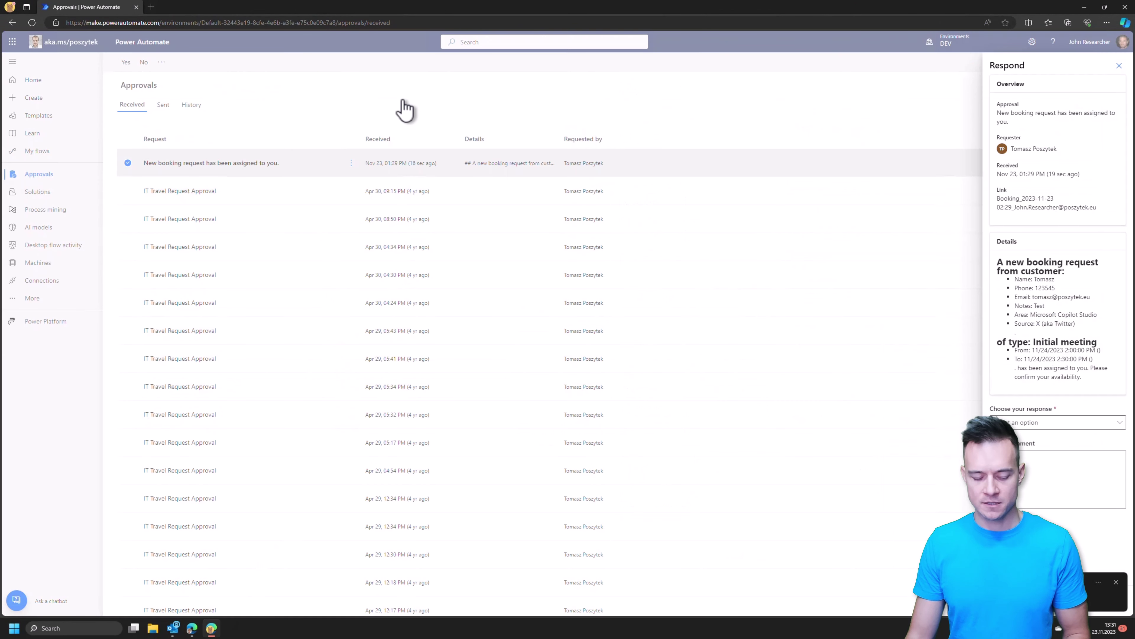
left_click(402, 106)
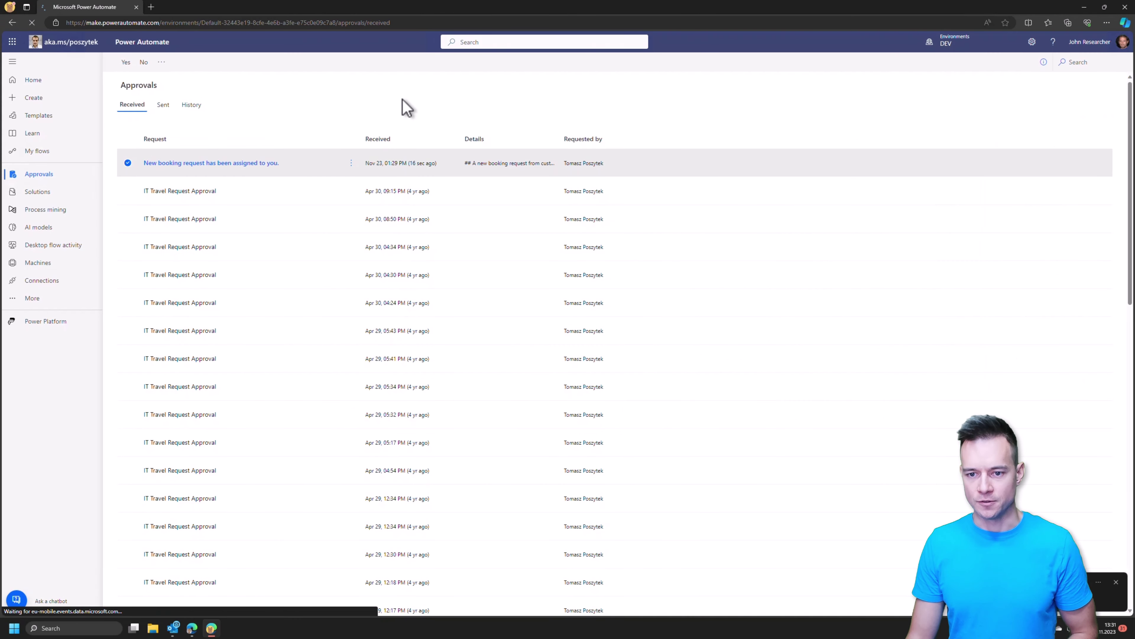
key("F5")
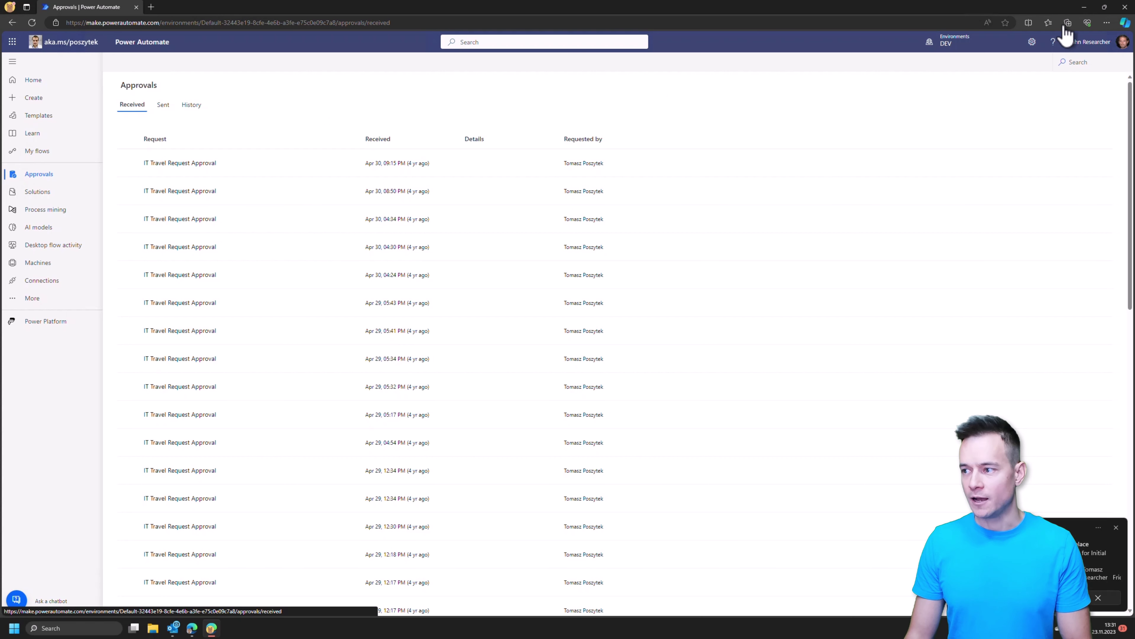
left_click(1085, 7)
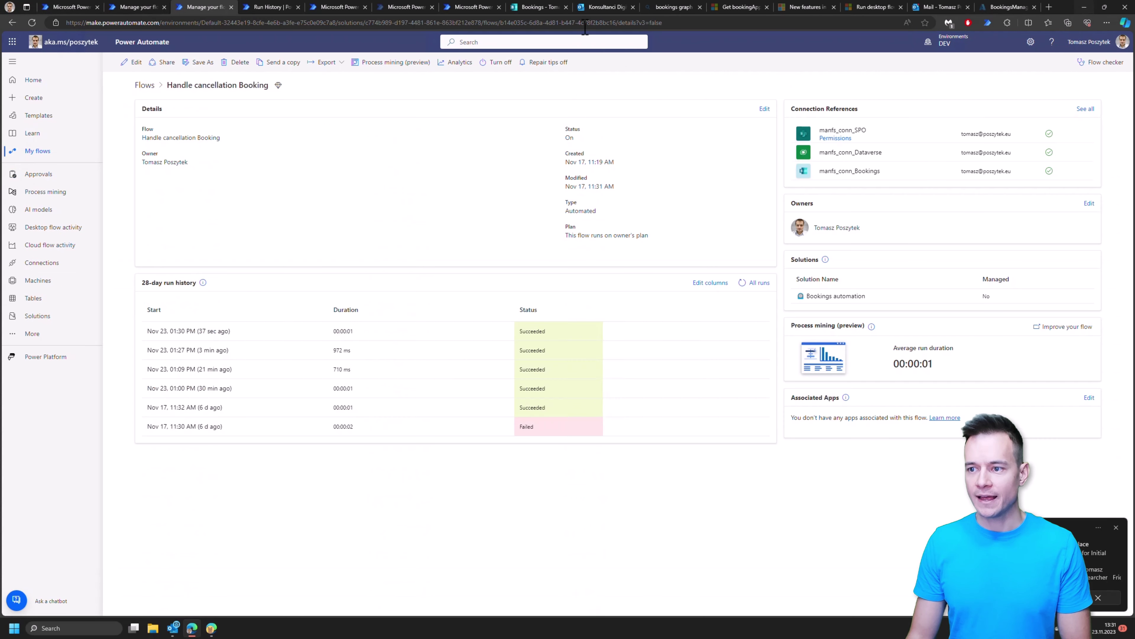
left_click(598, 11)
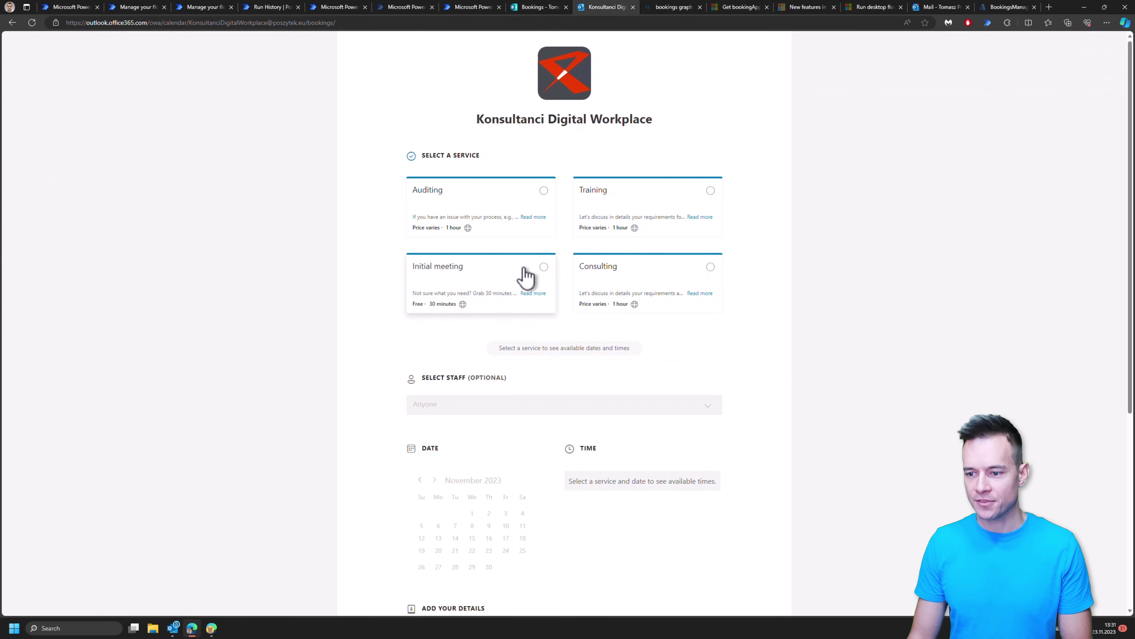
Step: Start an Initial meeting booking with the chosen staff member at the 2:00 PM slot
left_click(525, 277)
left_click(534, 408)
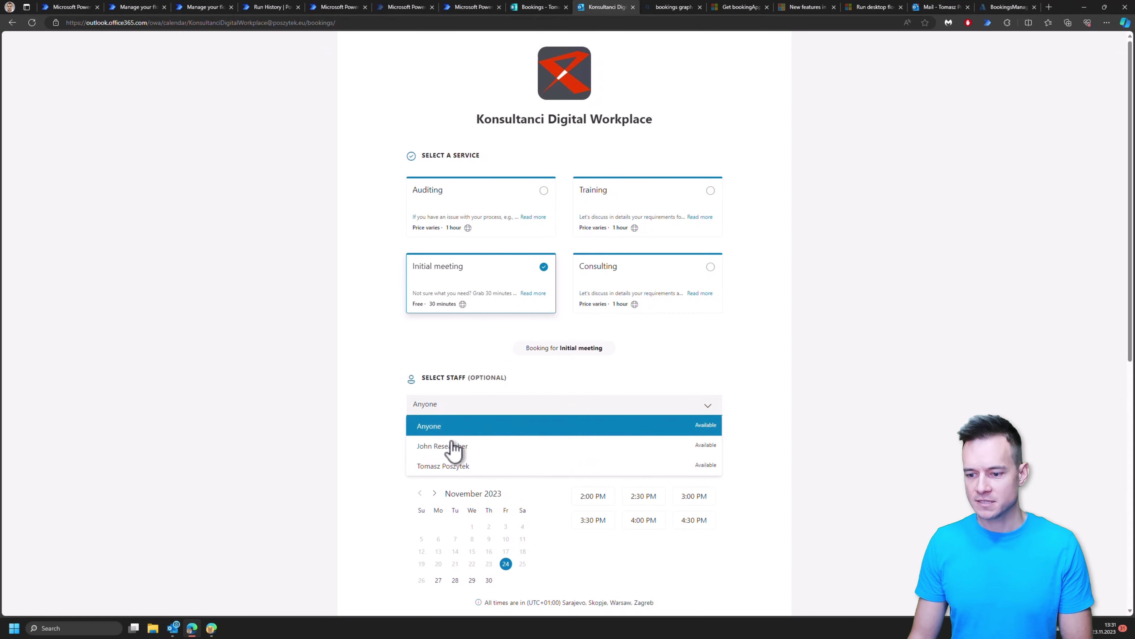
left_click(467, 447)
left_click(593, 497)
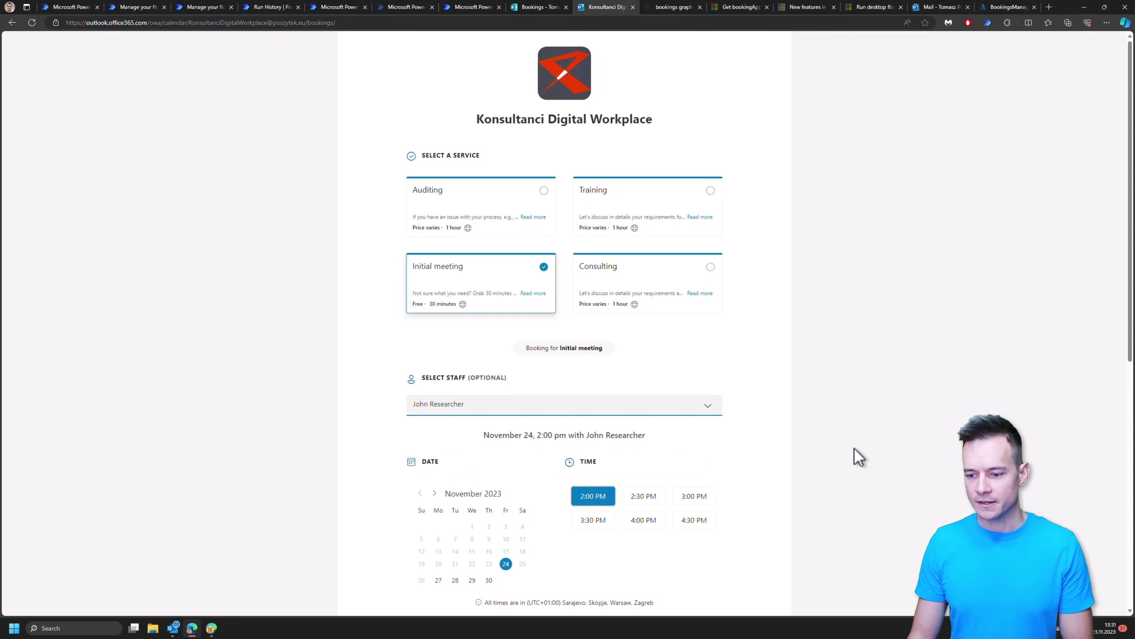
Step: Enter the customer's name, e-mail address, a placeholder address and a phone number, then the notes field
scroll(594, 511, "down", 5)
left_click(448, 344)
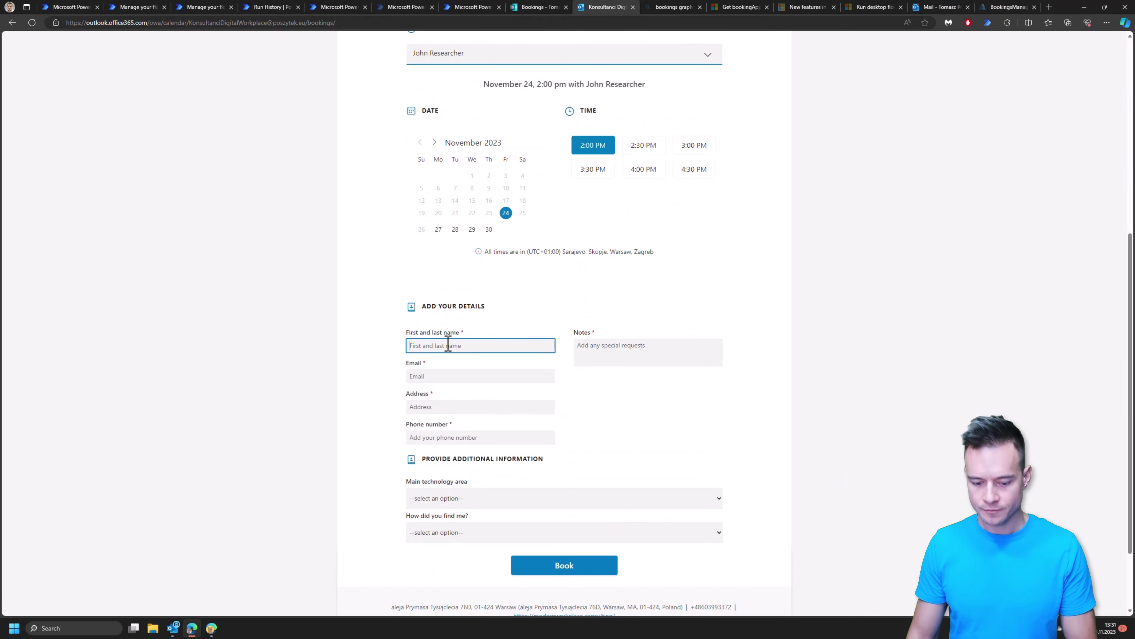
type("Tomasz")
key("Tab")
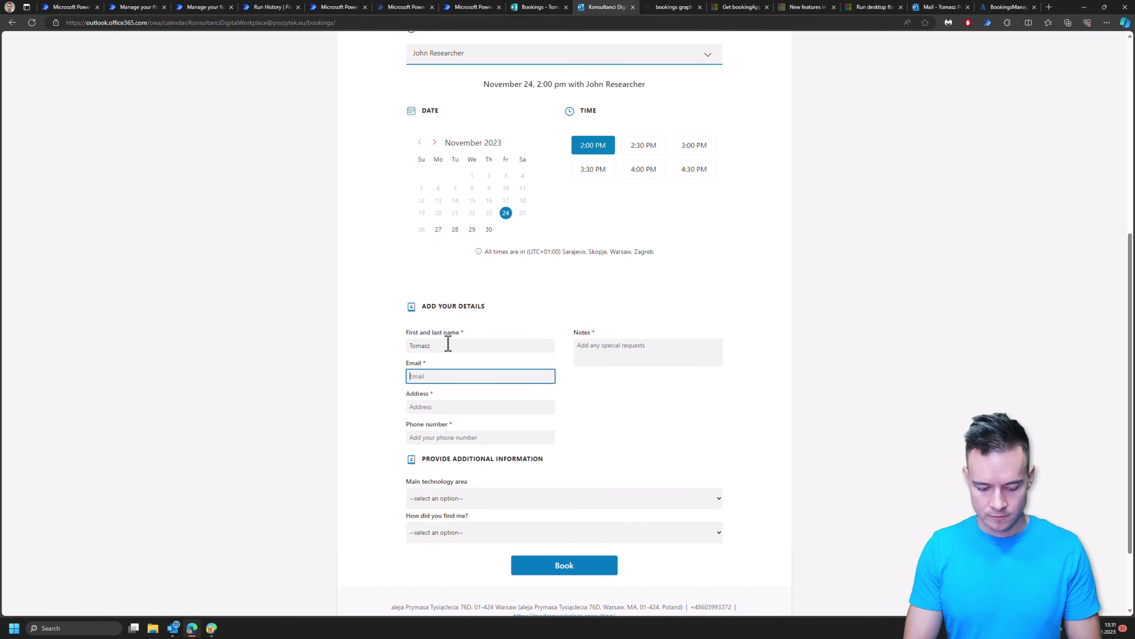
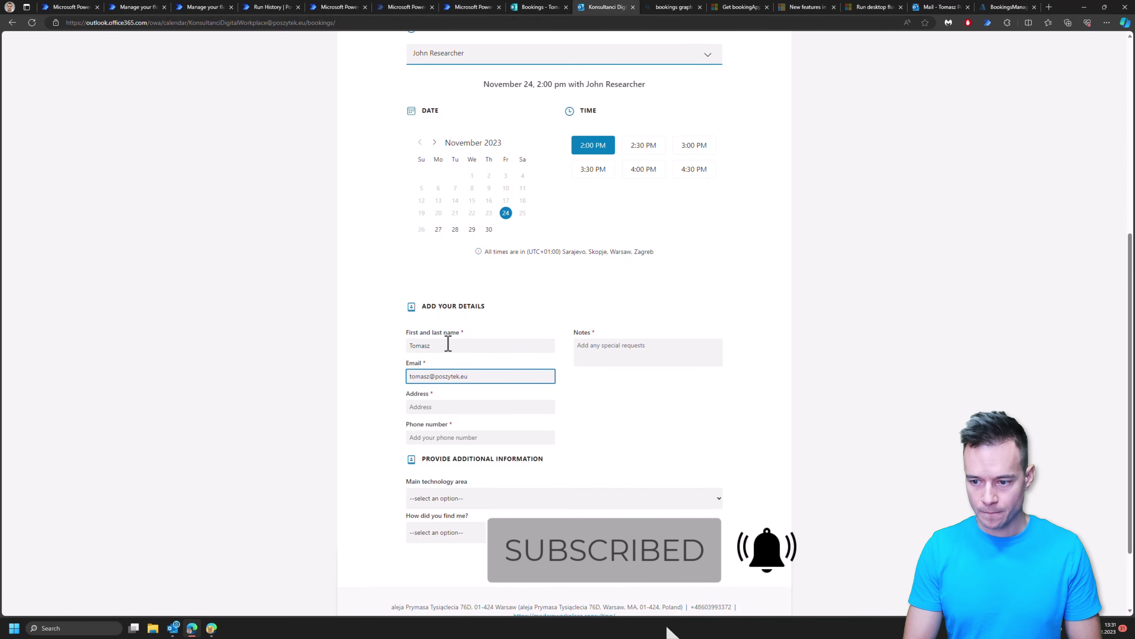
key("Tab")
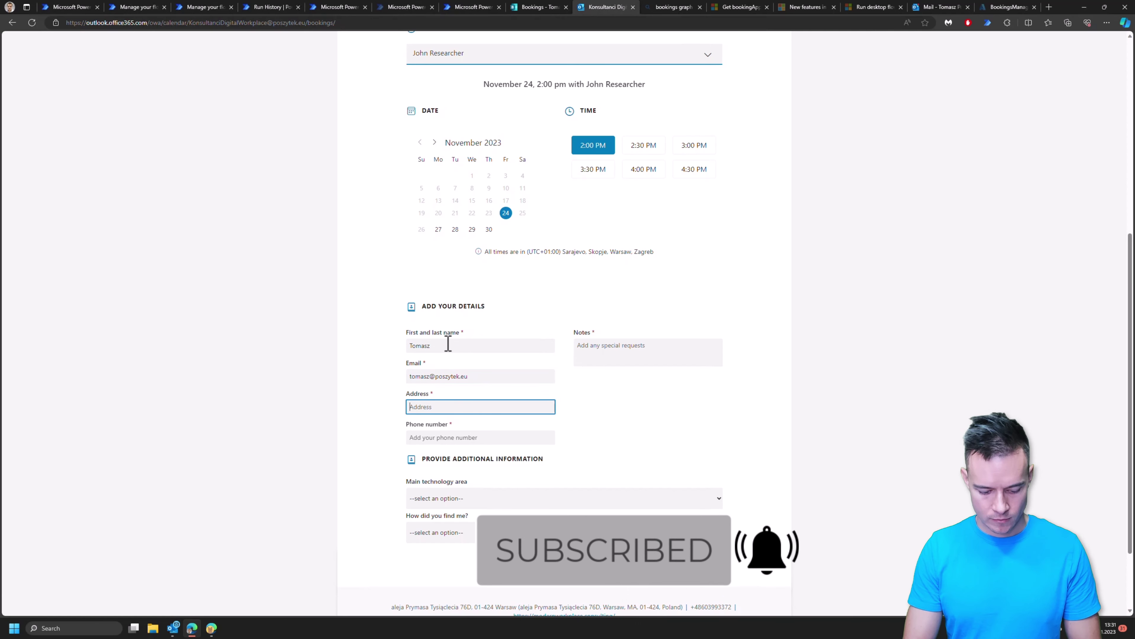
type("Tst123123")
key("Tab")
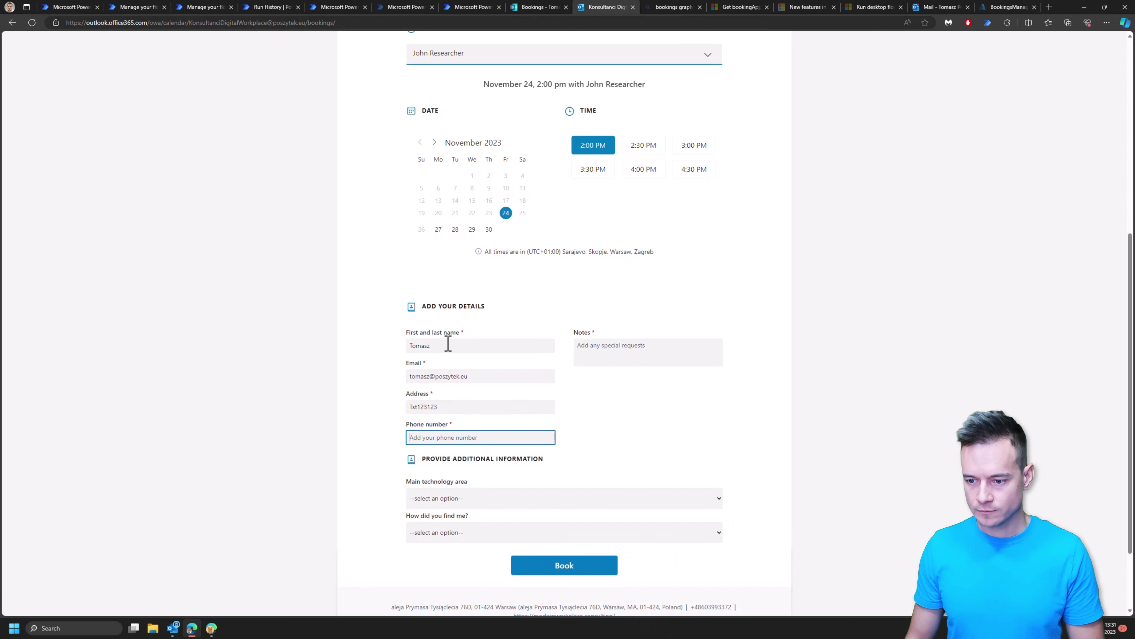
type("1234123")
left_click(617, 350)
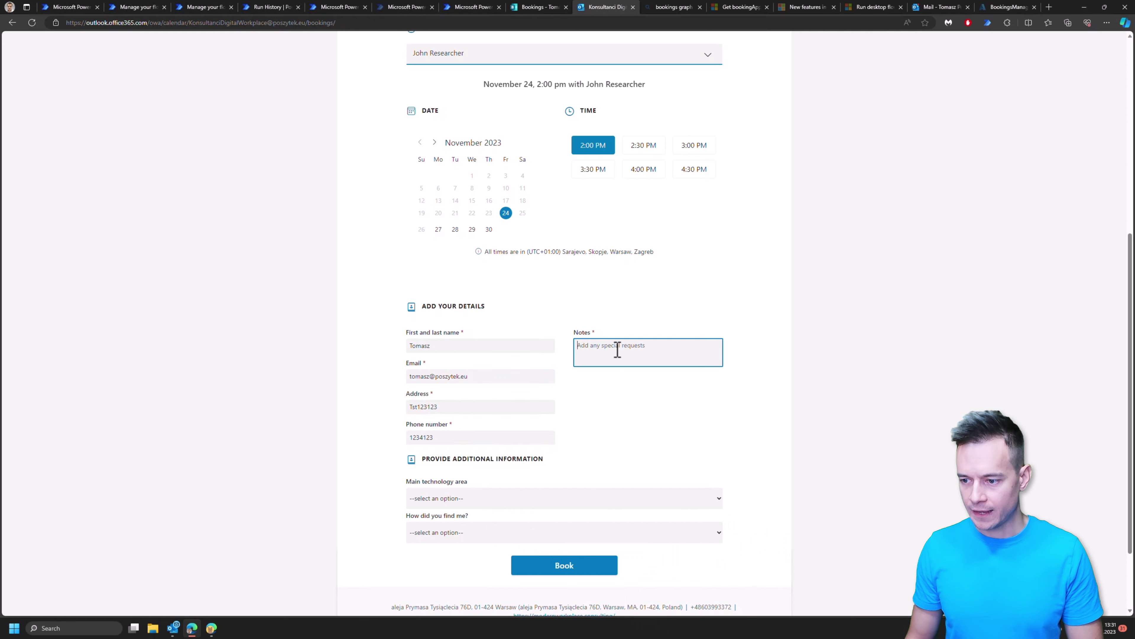
Step: Set the technology area to RPA and the referral source to Blog, then submit the booking
left_click(582, 504)
left_click(492, 549)
left_click(489, 532)
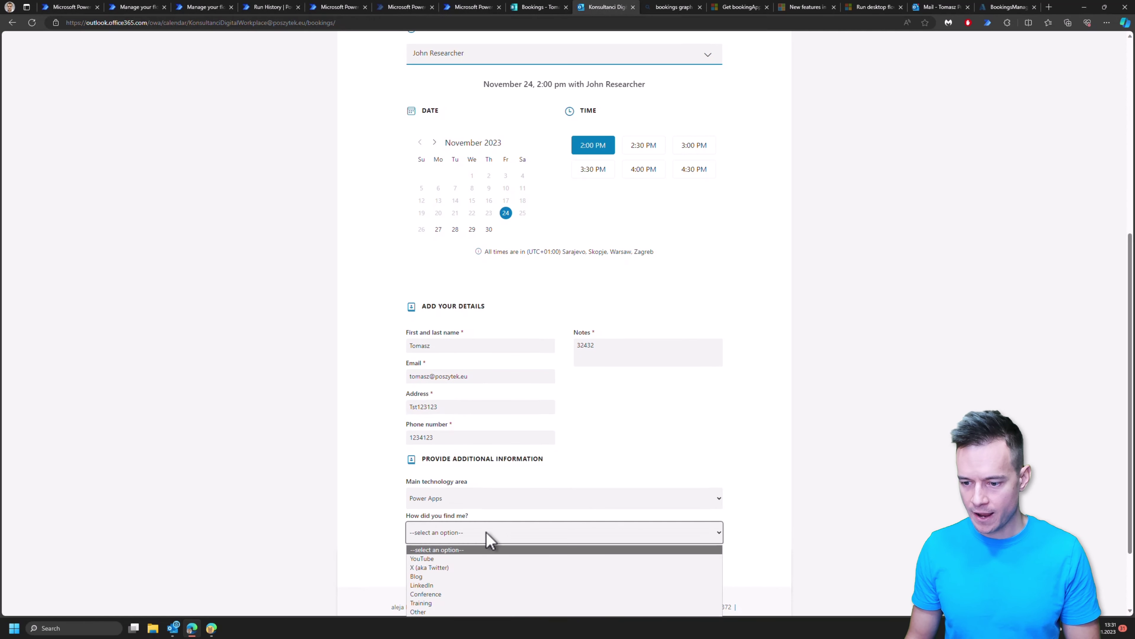
left_click(449, 576)
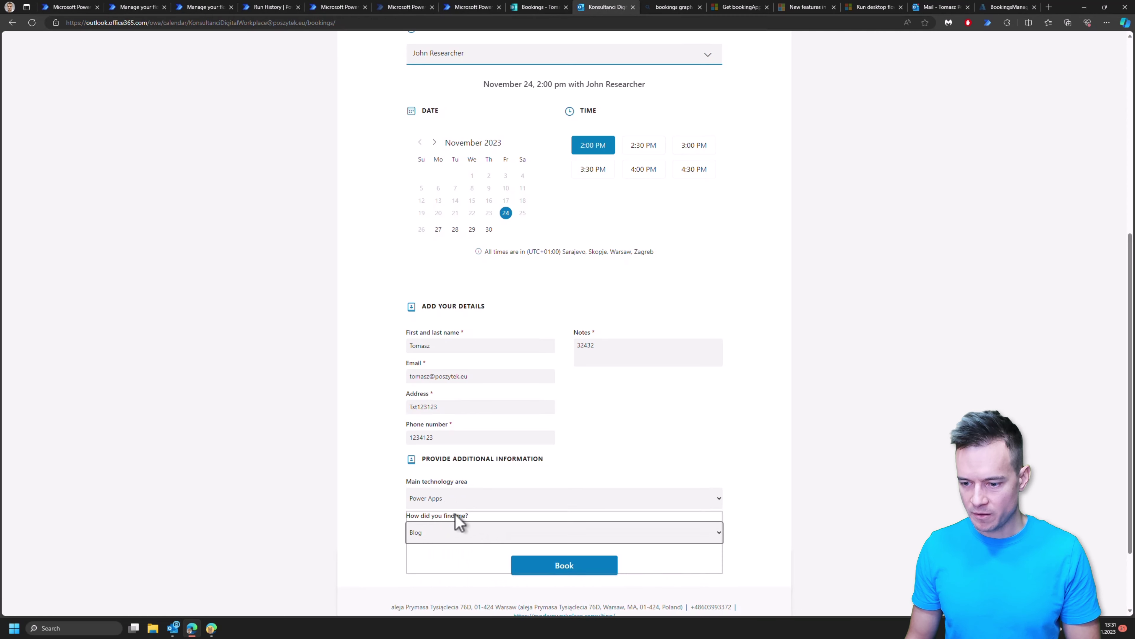
left_click(467, 500)
left_click(556, 555)
left_click(562, 568)
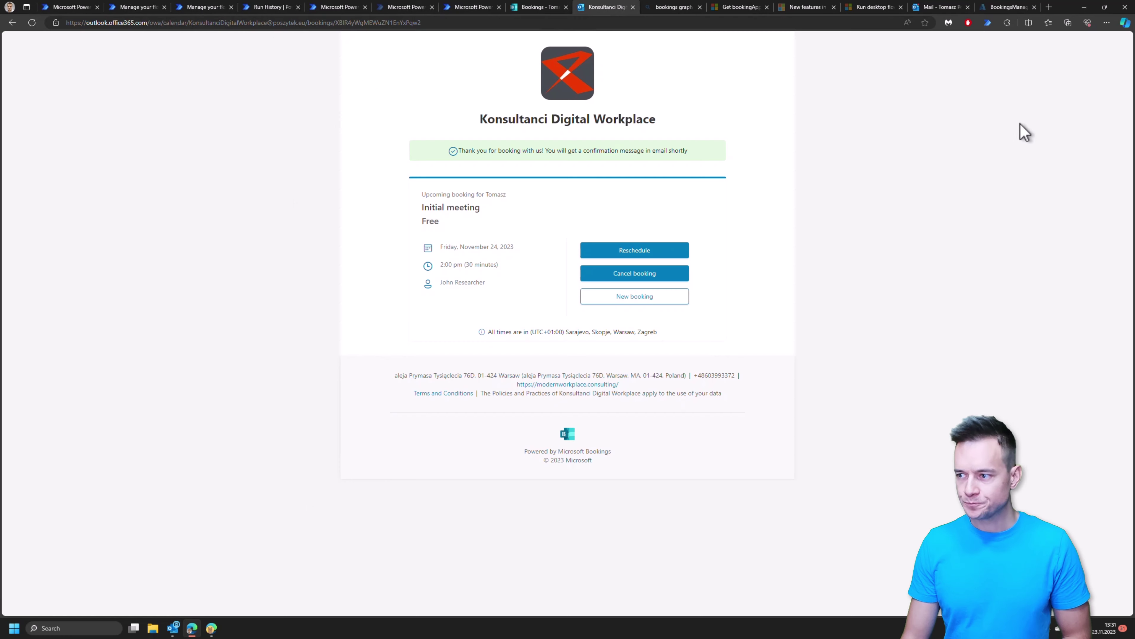
left_click(212, 631)
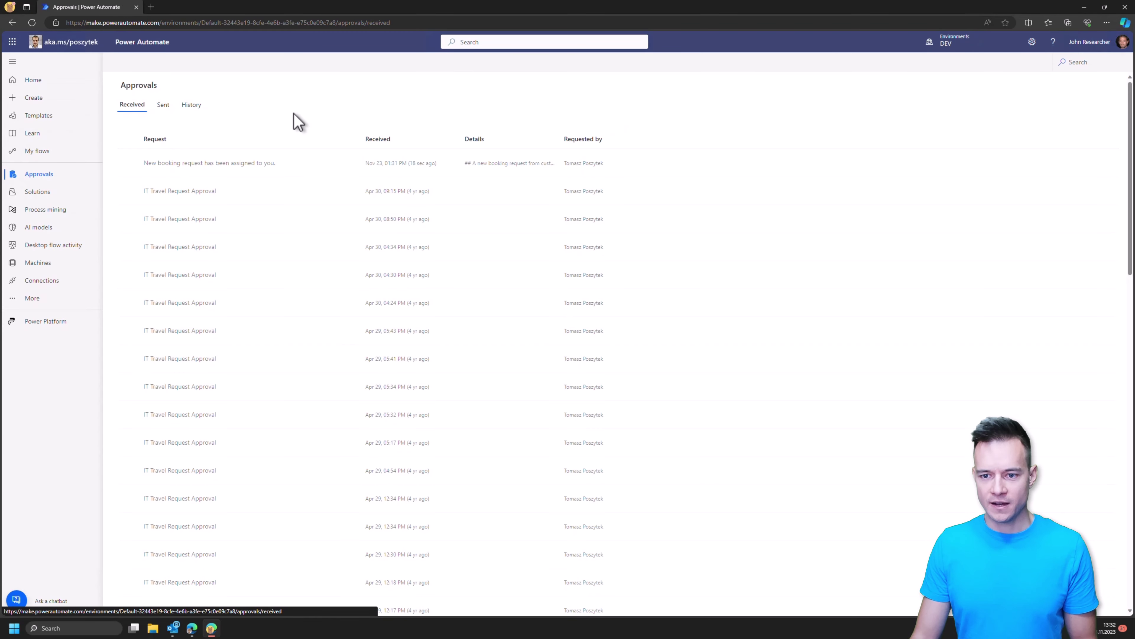
Step: Approve the new booking request with Yes from its quick-response menu, then return to the confirmation
left_click(333, 173)
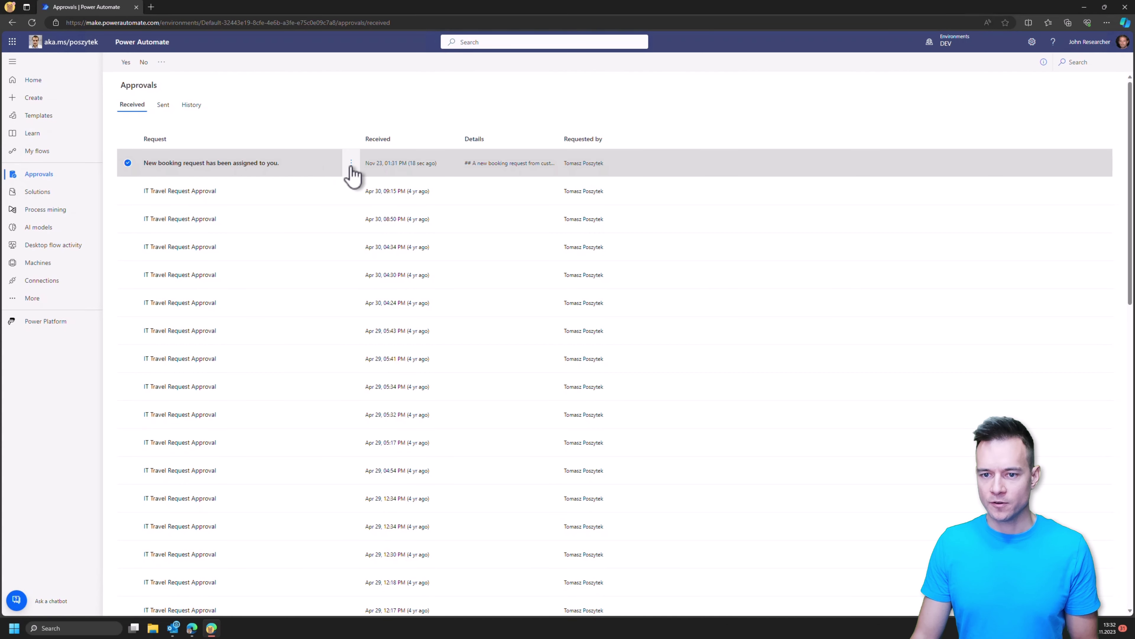
left_click(351, 164)
left_click(358, 185)
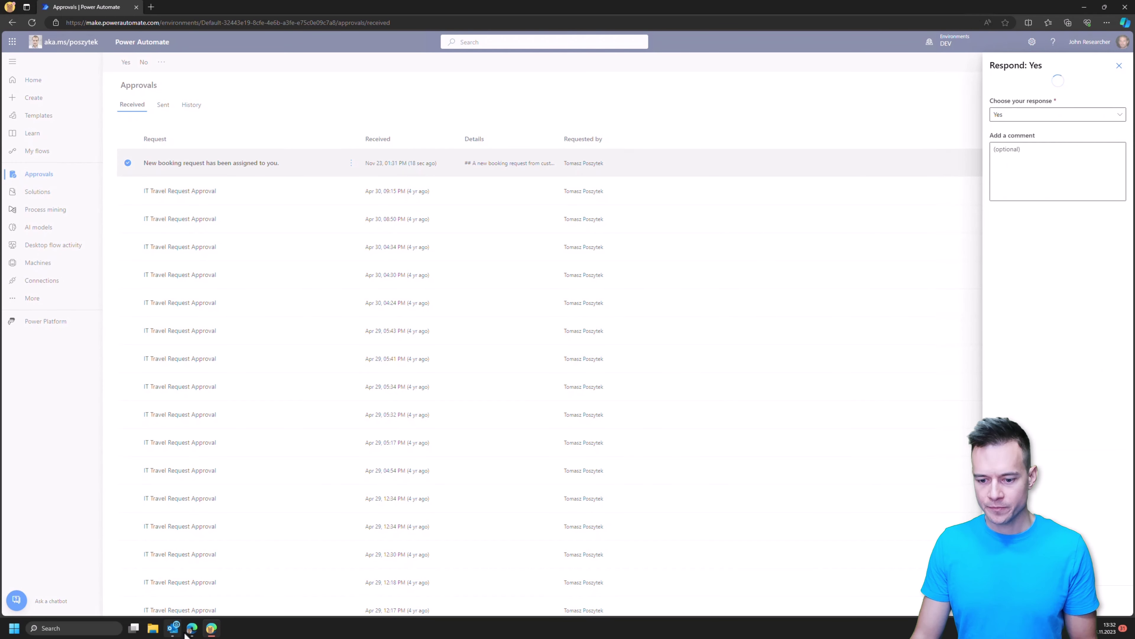
left_click(192, 628)
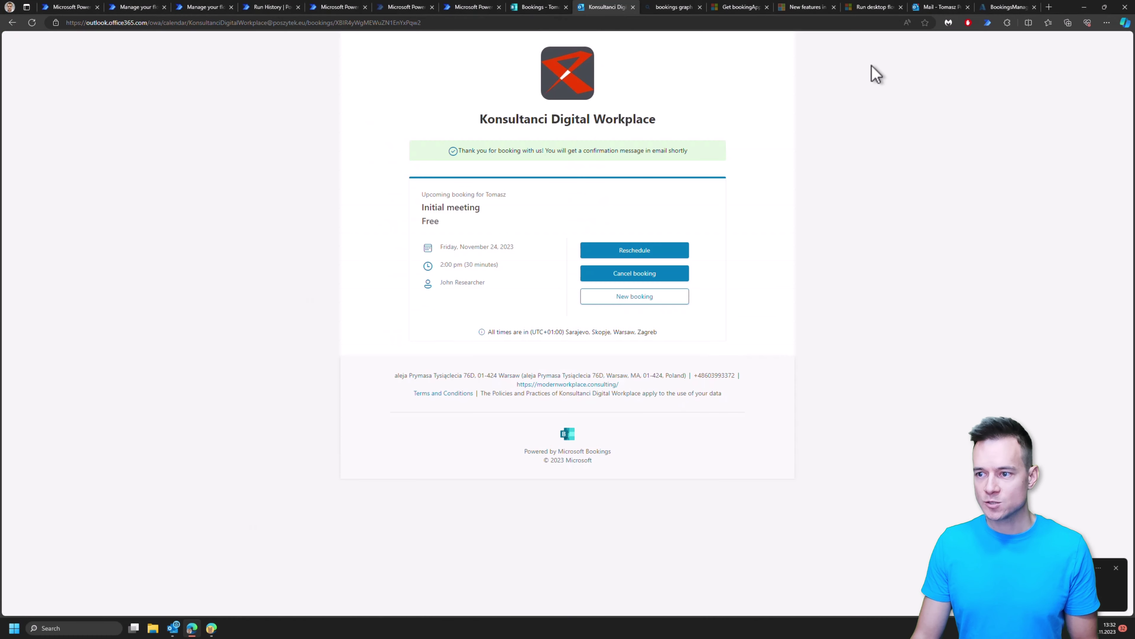
left_click(1049, 7)
type("sharepo")
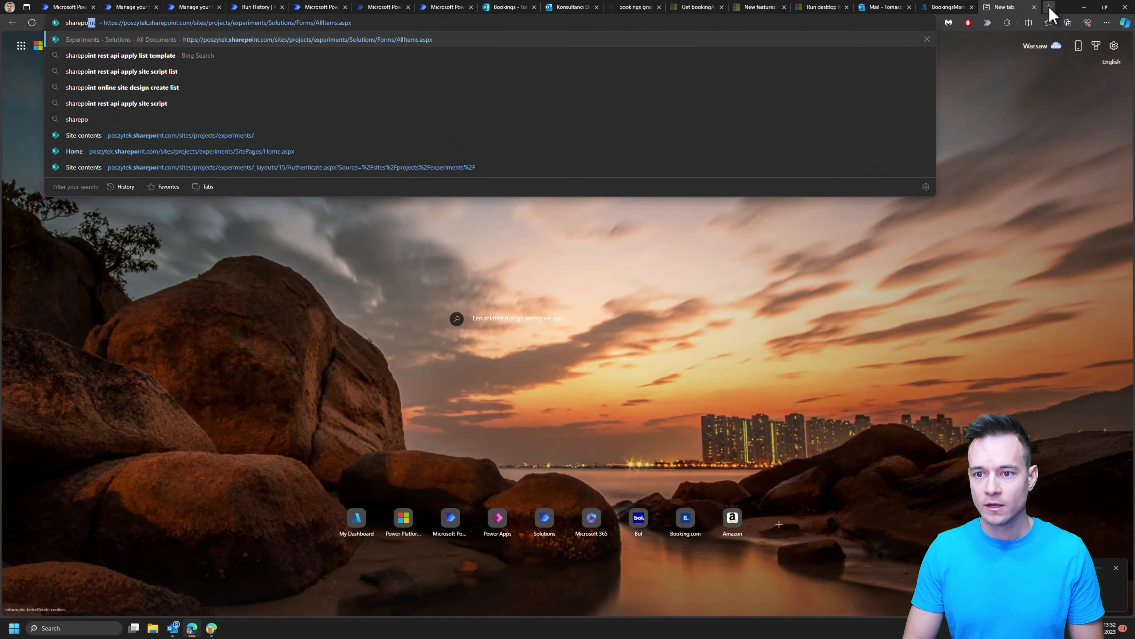
type("int")
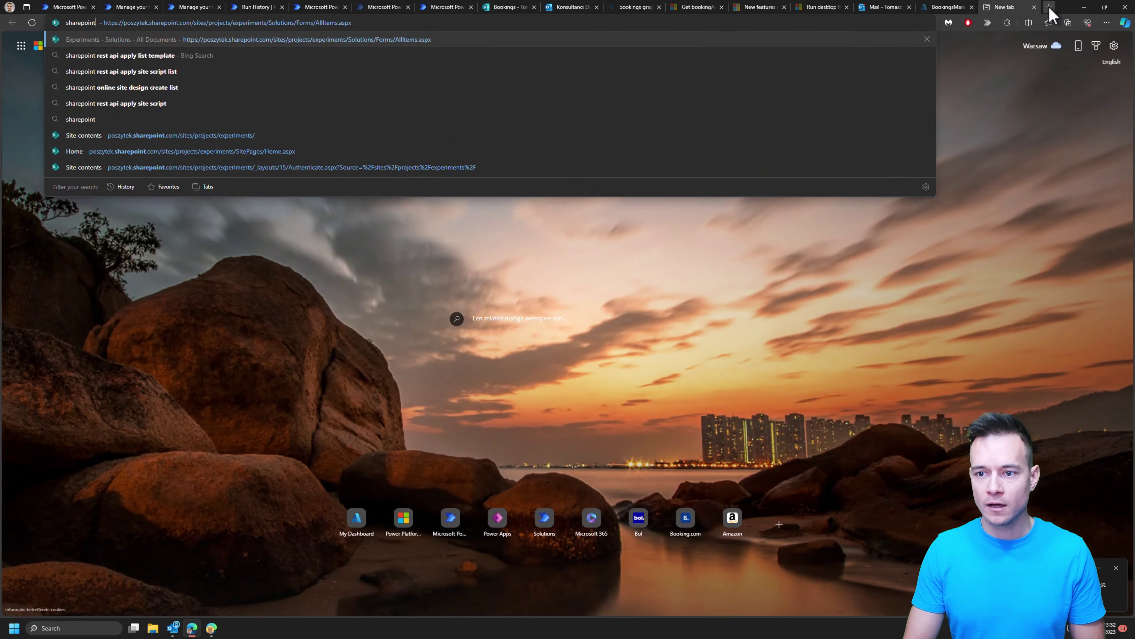
key("Return")
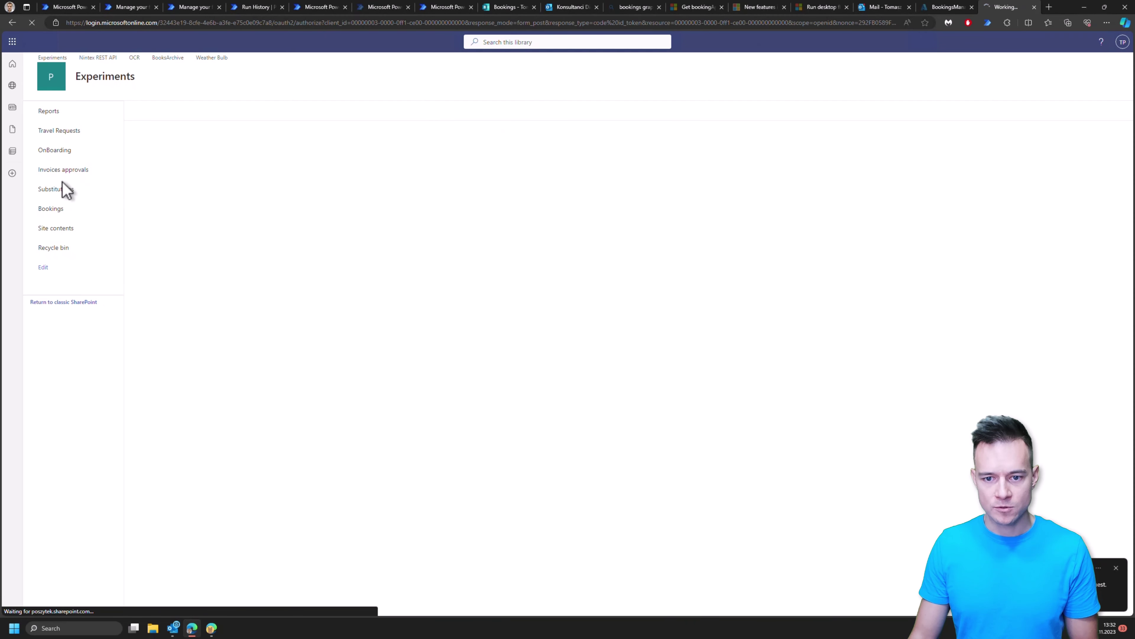
left_click(54, 210)
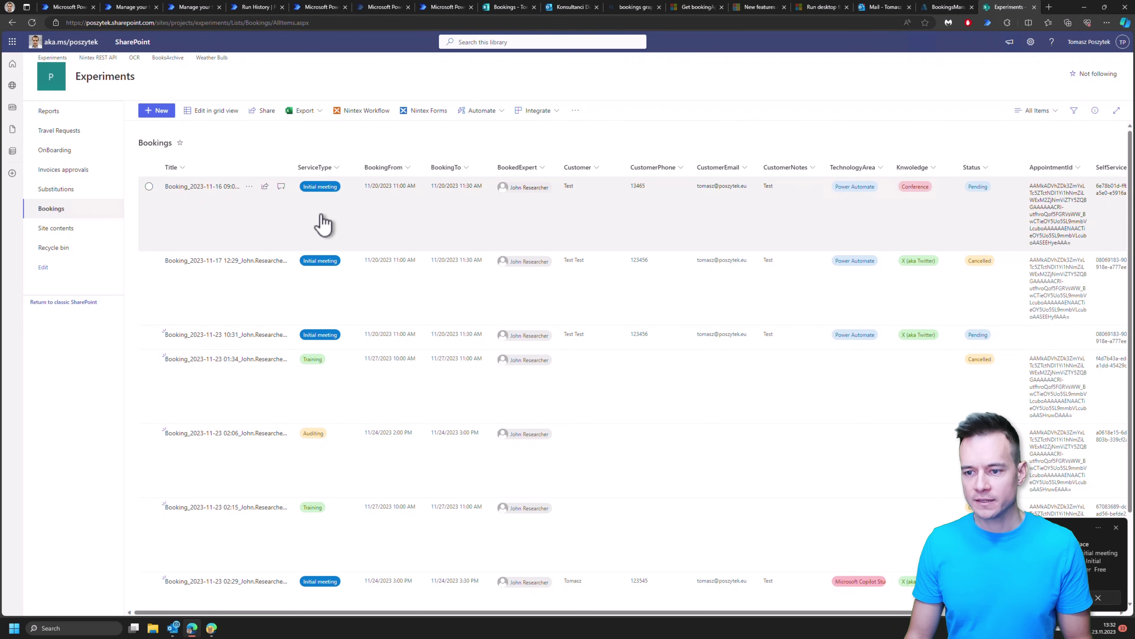
left_click(207, 232)
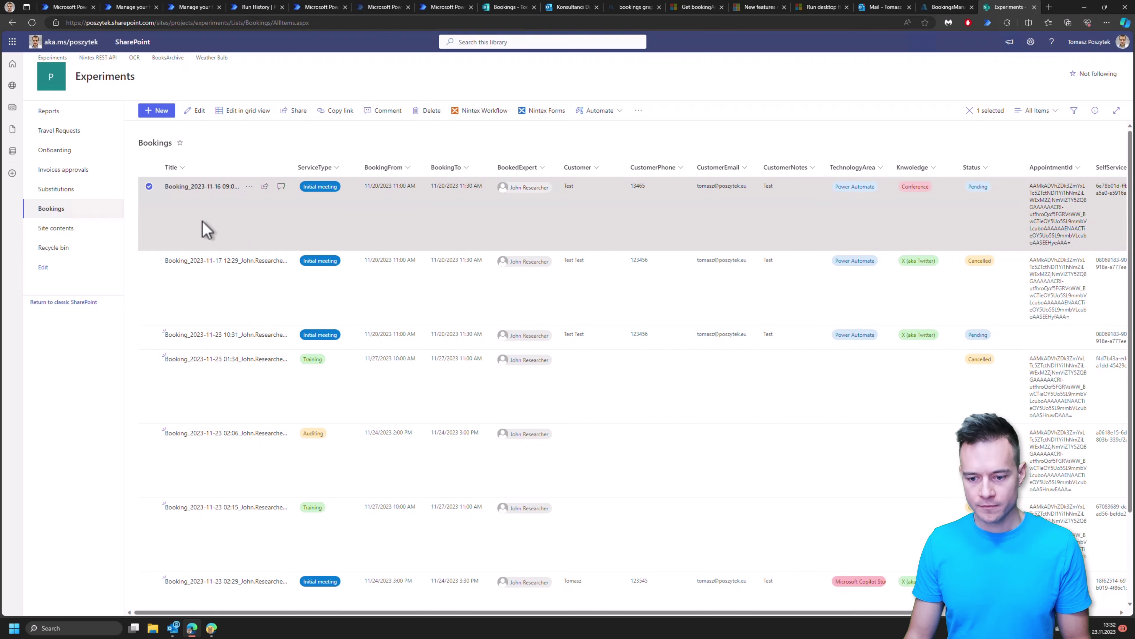
scroll(245, 331, "down", 2)
left_click(259, 578)
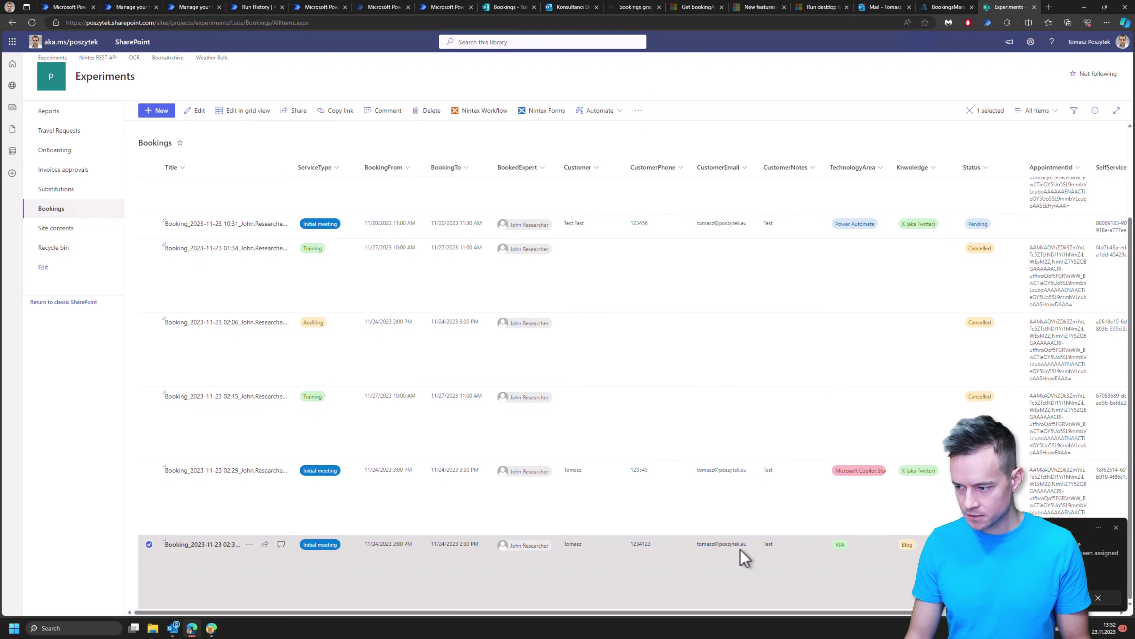
scroll(746, 387, "up", 3)
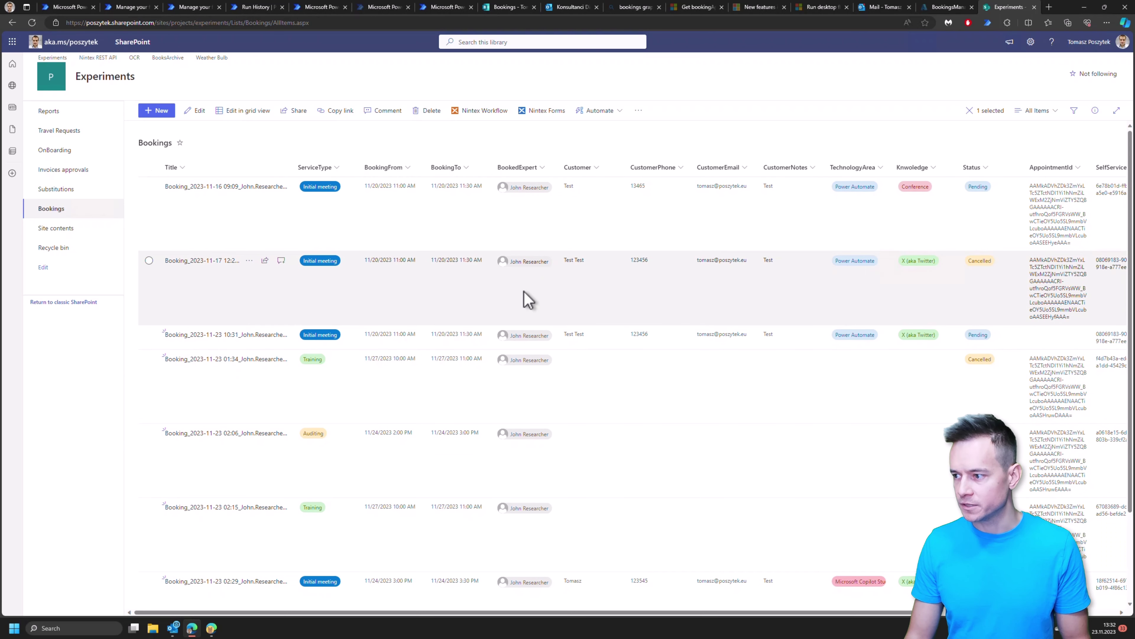
scroll(542, 305, "right", 5)
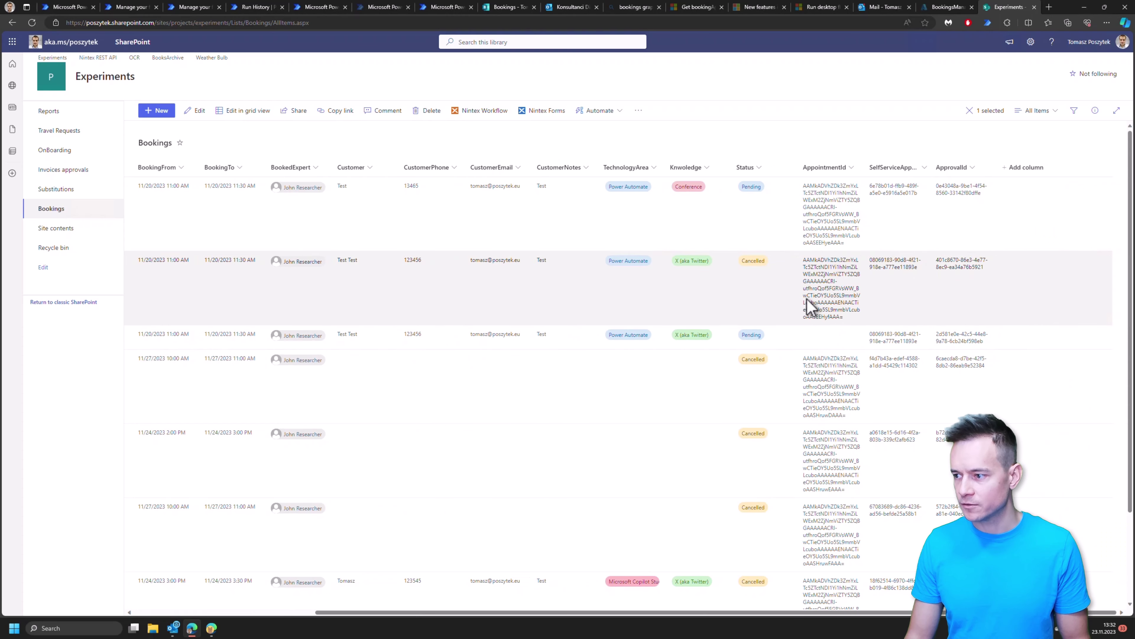
Step: Show the Modified column in the Bookings list view and sort it newer to older
left_click(1018, 168)
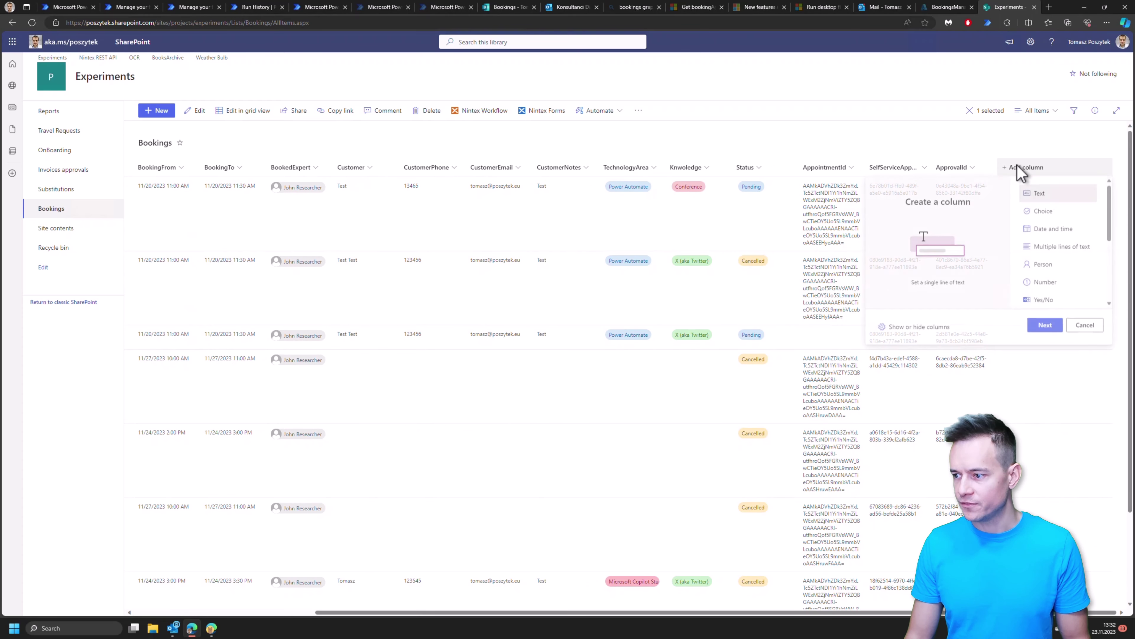
left_click(927, 331)
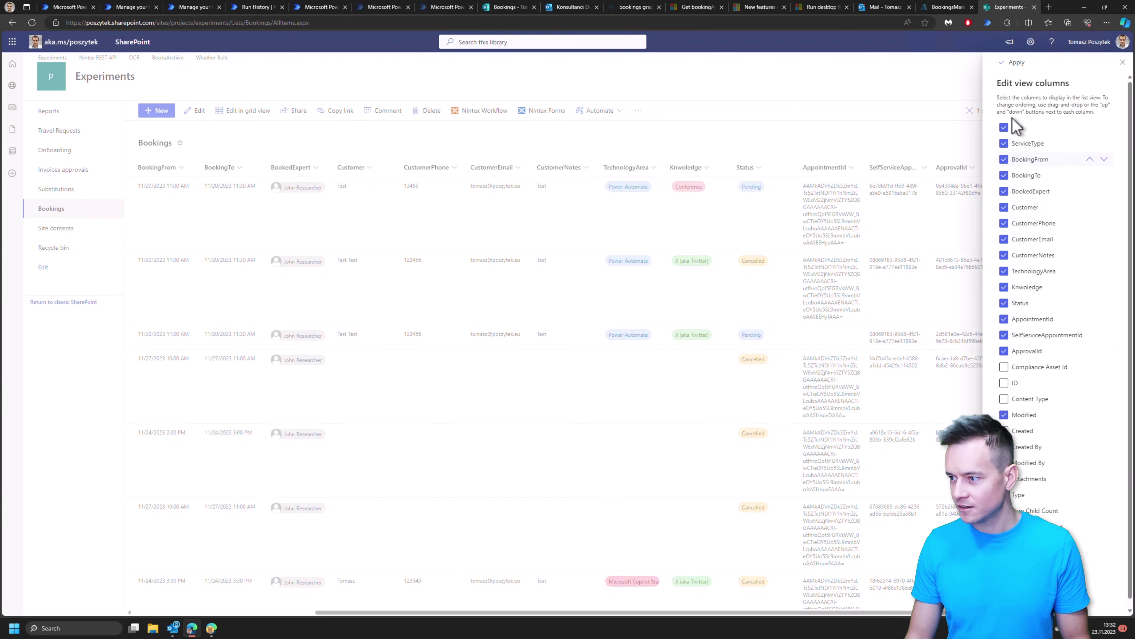
left_click(1014, 62)
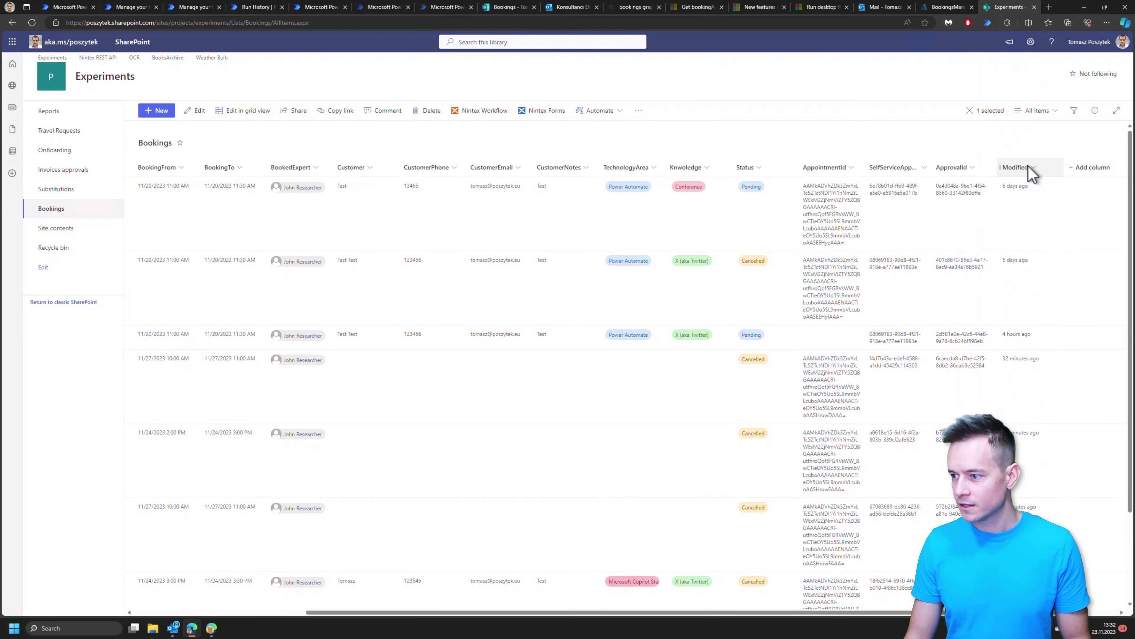
left_click(1031, 170)
left_click(1033, 207)
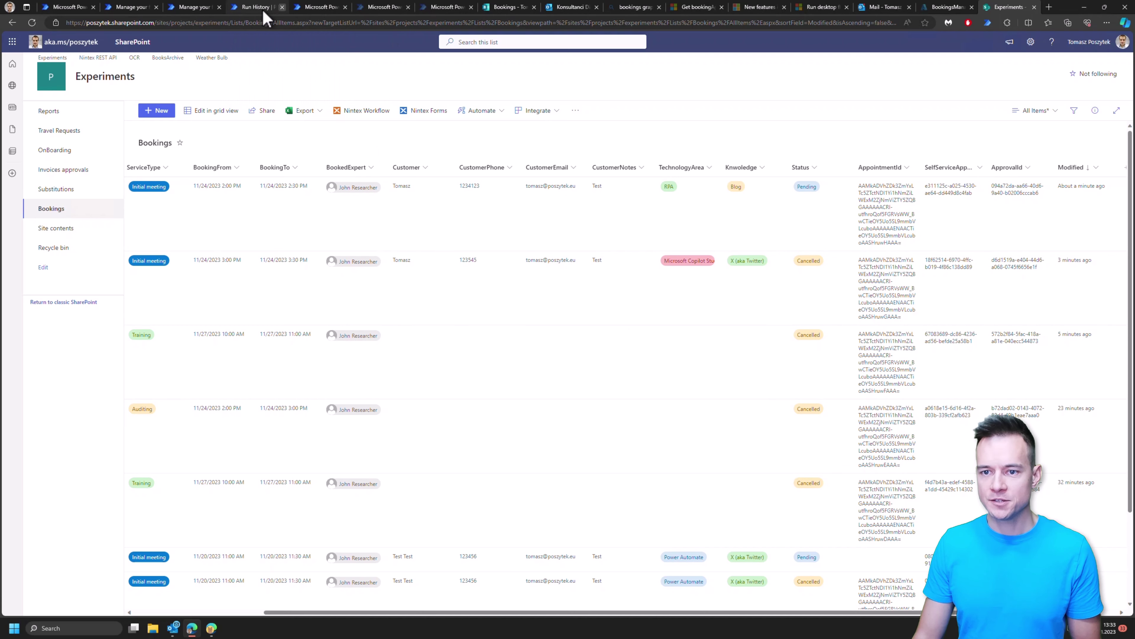
Step: Reload the received approvals, approve the new booking request, and go back to SharePoint
left_click(310, 10)
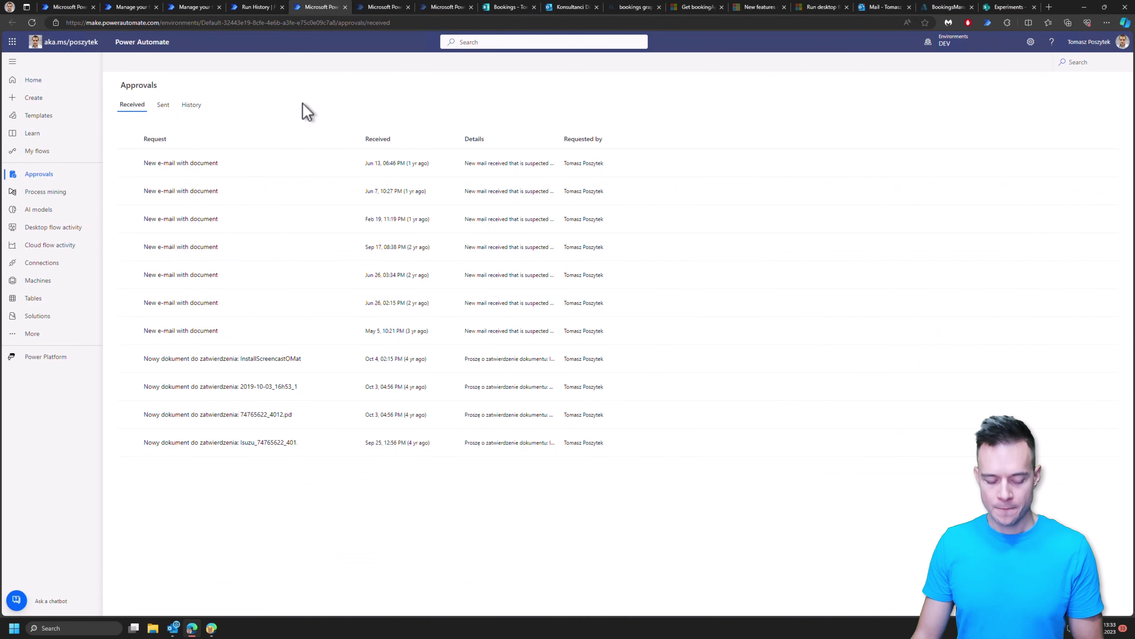
key("ctrl+t")
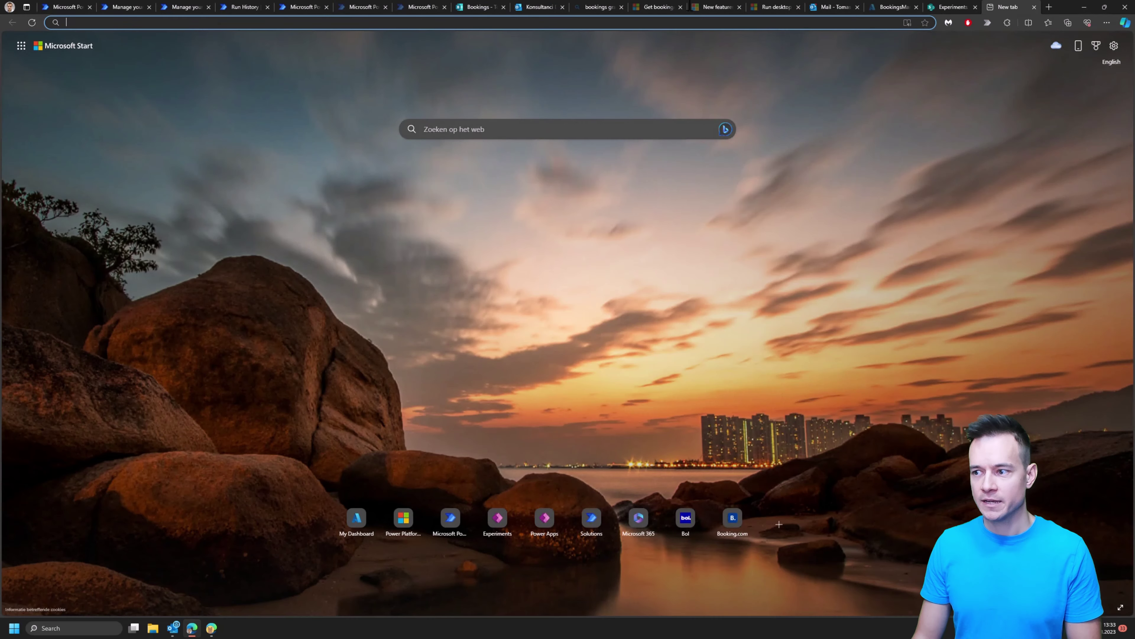
key("ctrl+w")
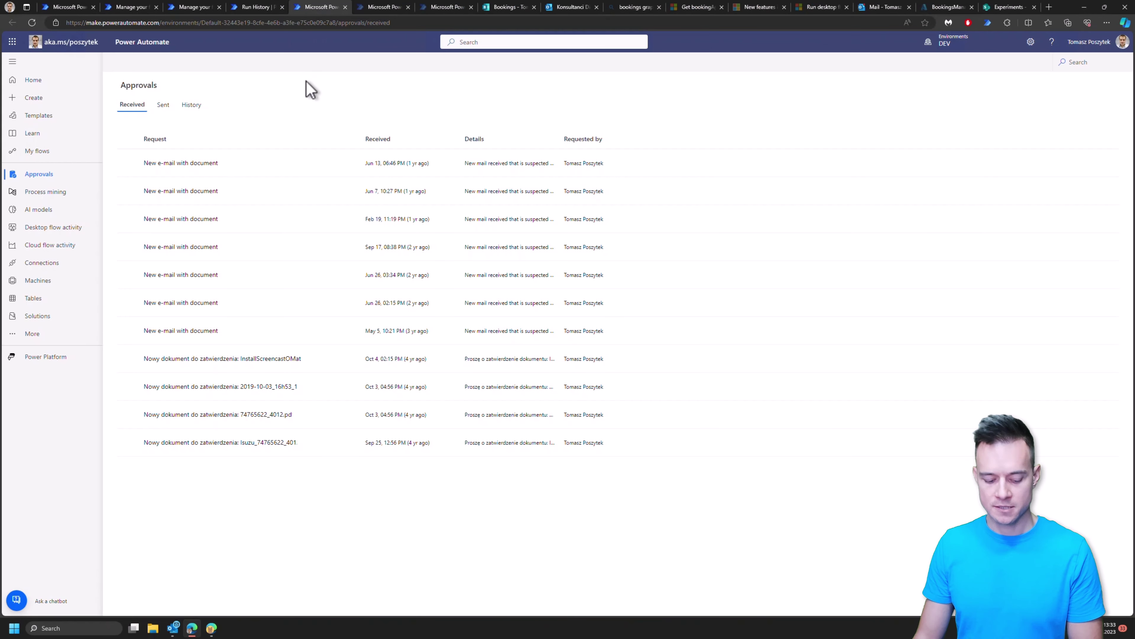
key("F5")
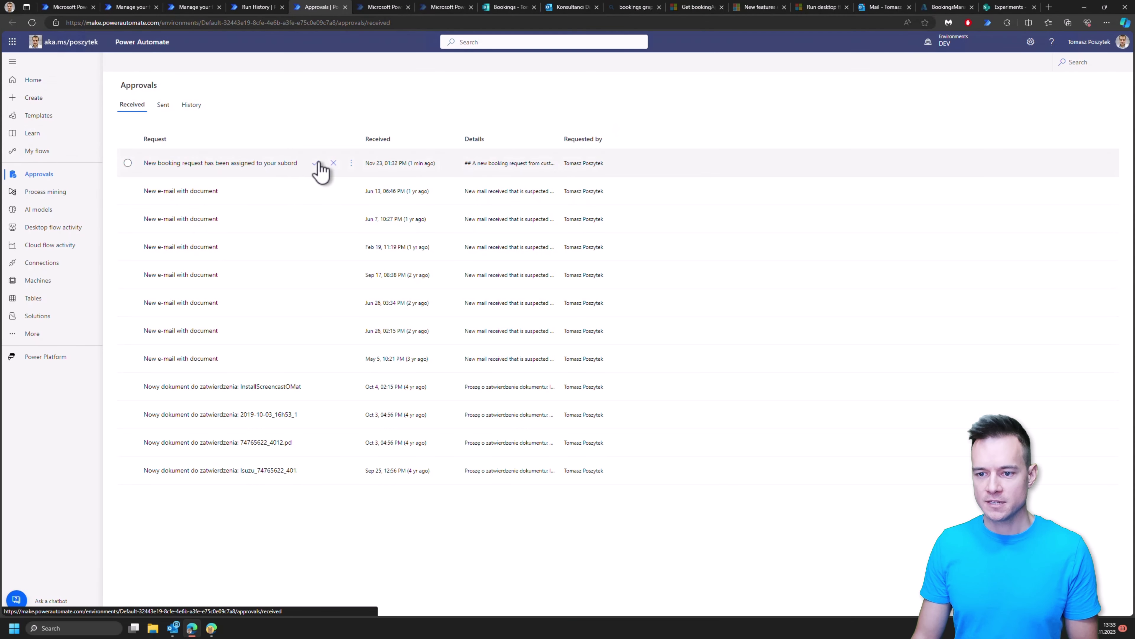
left_click(316, 163)
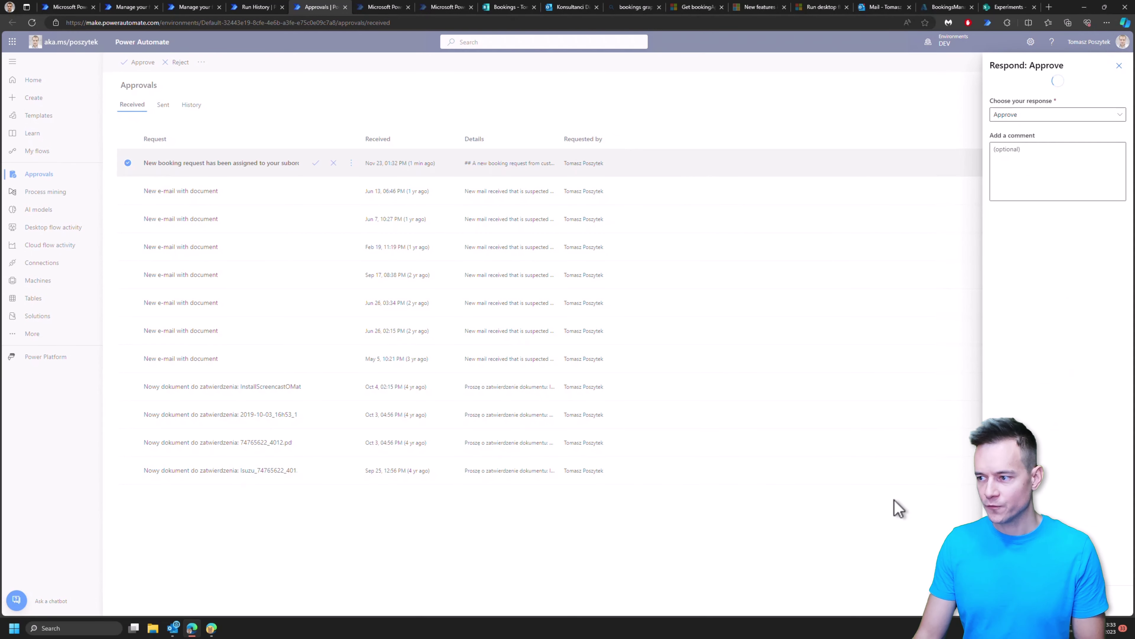
left_click(1008, 8)
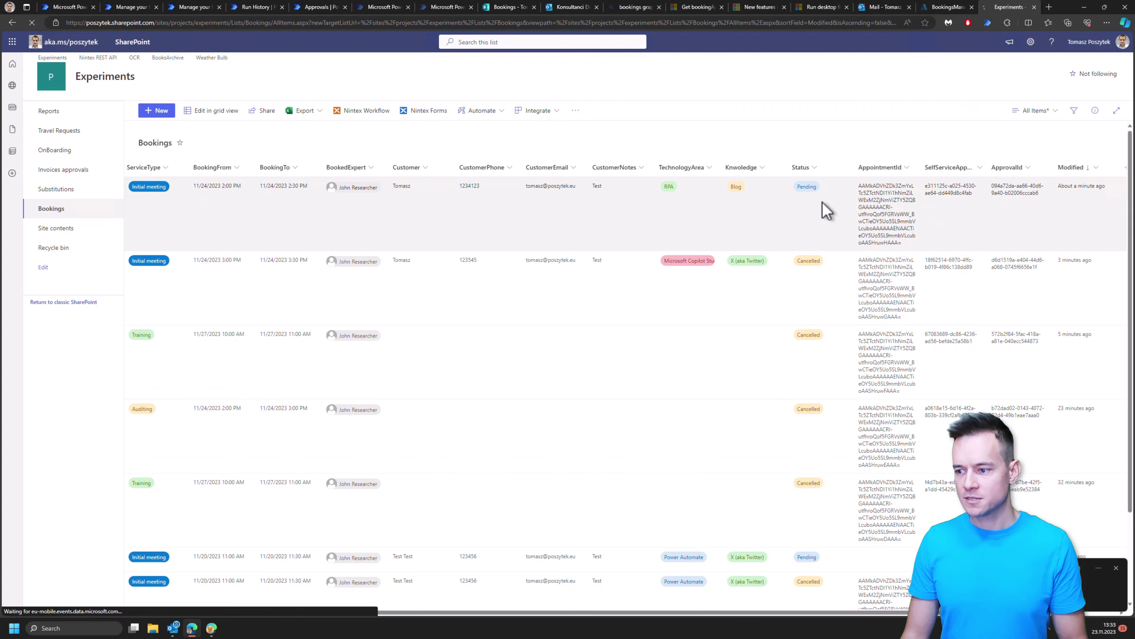
Step: Refresh the Bookings list to see the top Initial meeting marked Approved, then switch to Outlook
key("F5")
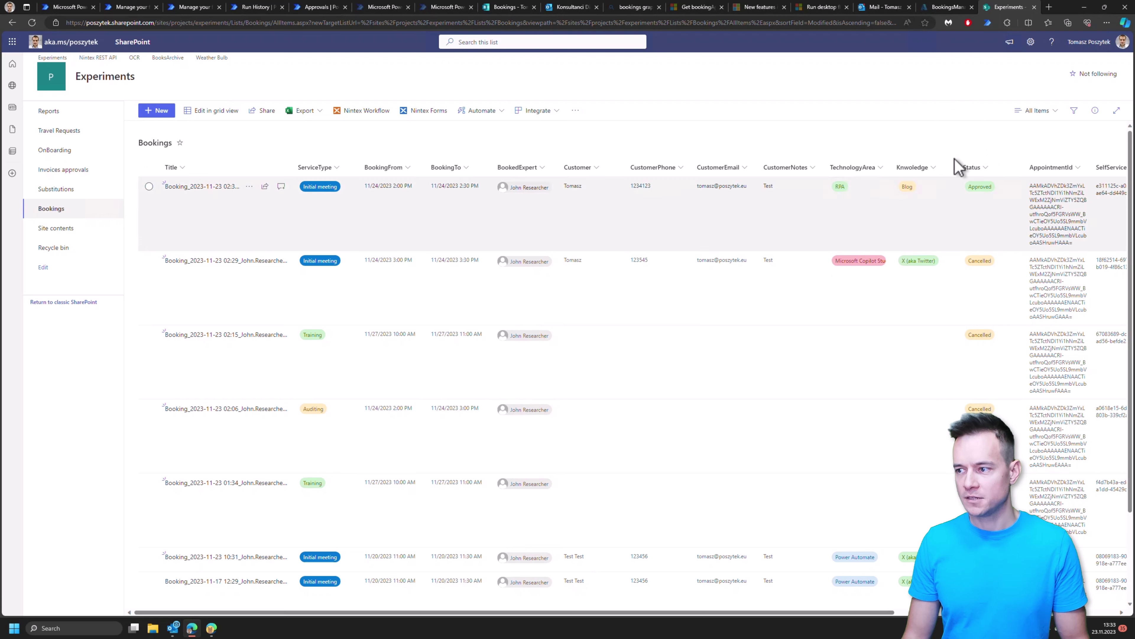
left_click(884, 8)
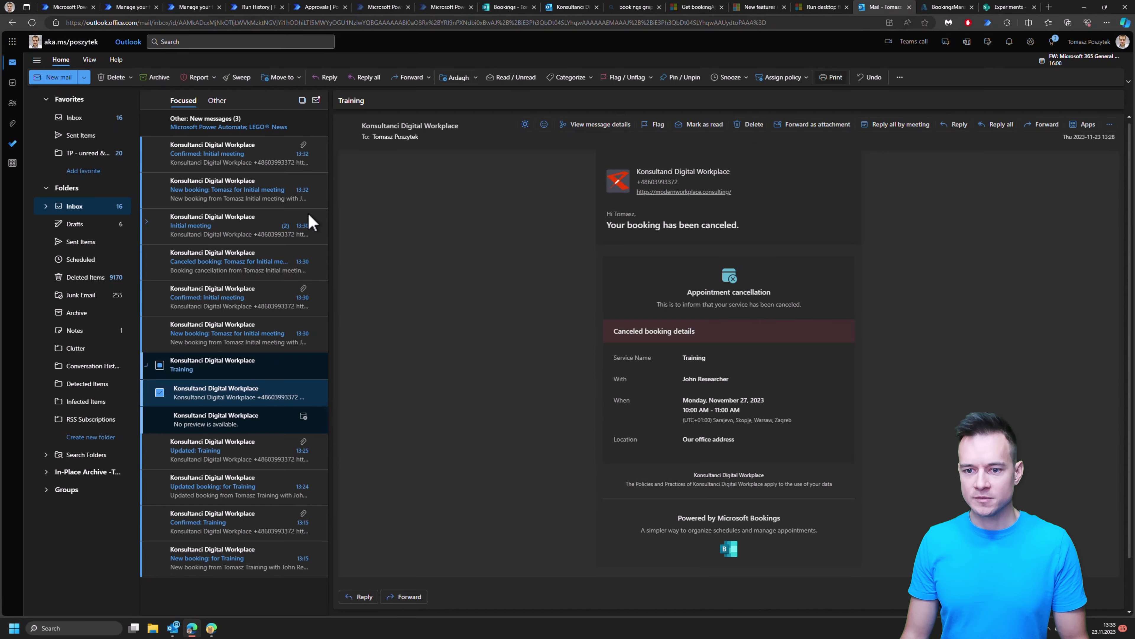
Step: Open the "Confirmed: Initial meeting" email for November 24, 2:00–2:30 PM
left_click(233, 167)
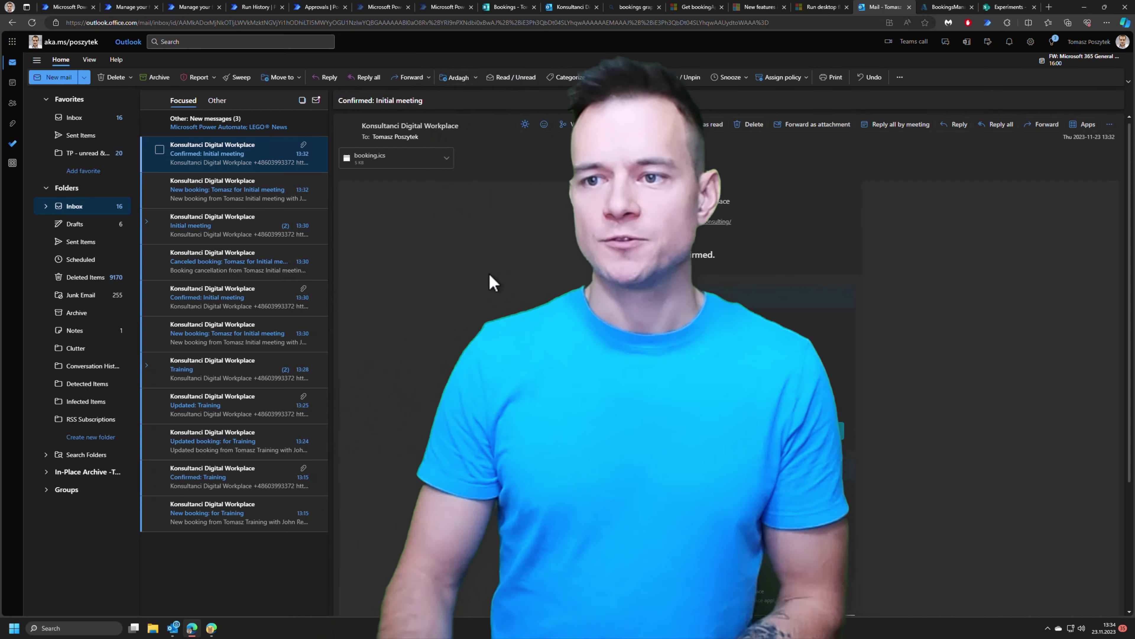
Step: Reset the Konsultanci Digital Workplace booking page to its Auditing, Initial meeting and Consulting service list
left_click(132, 8)
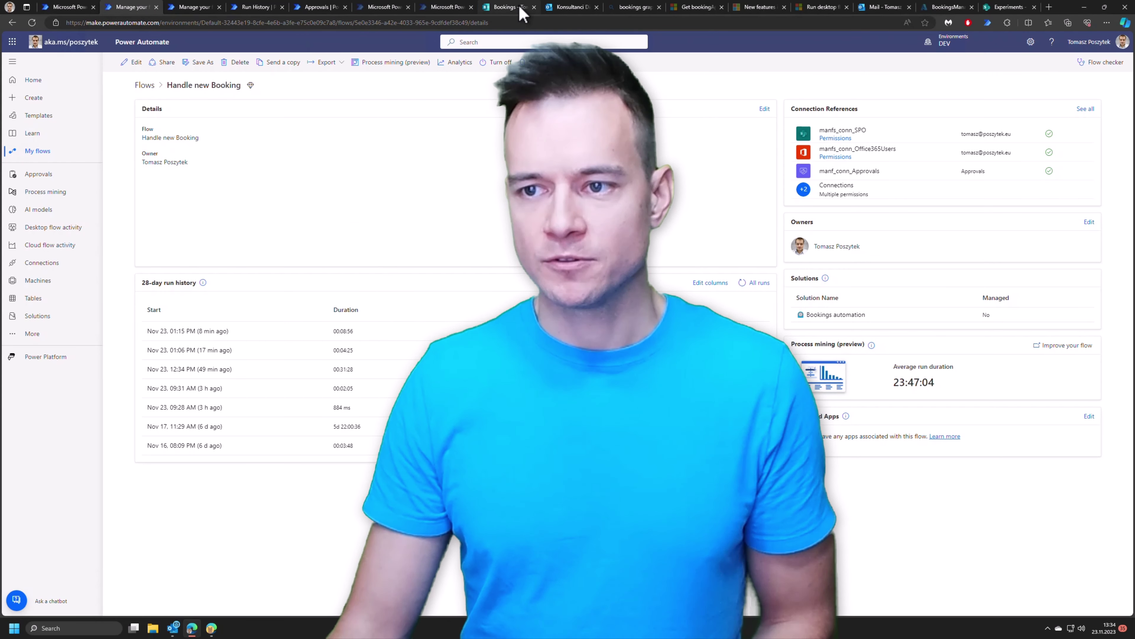
left_click(573, 7)
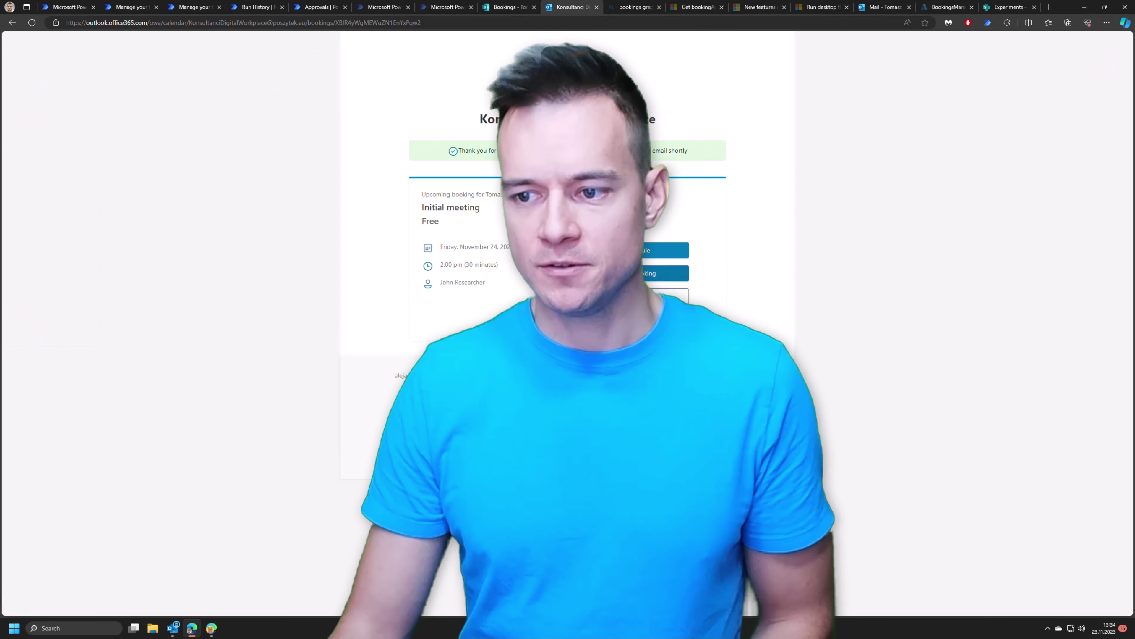
left_click(662, 273)
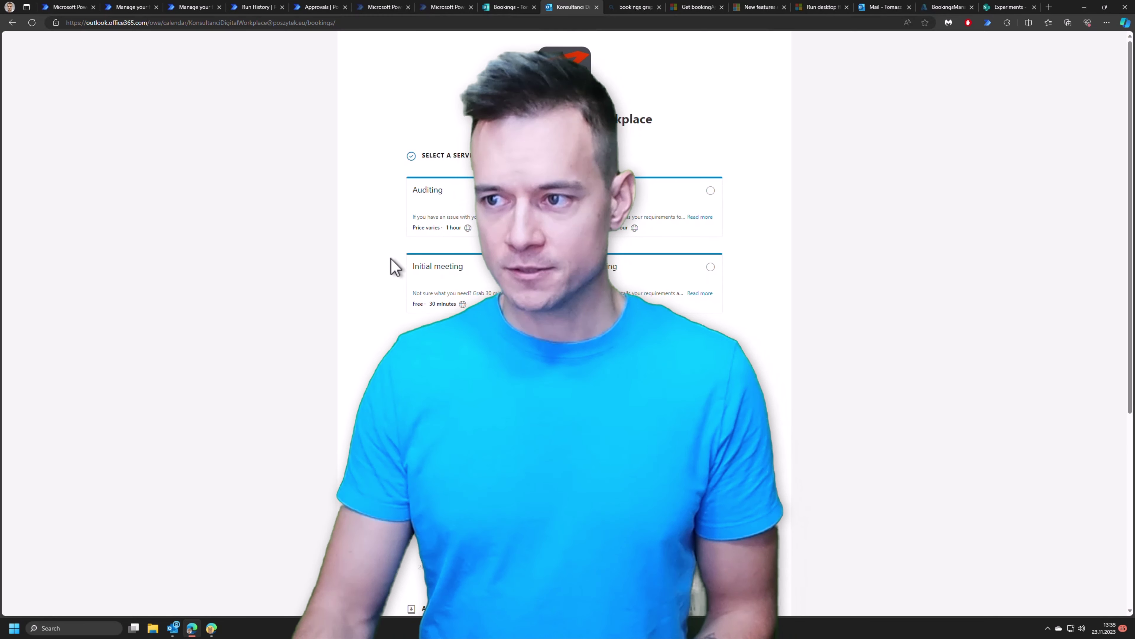
Step: Bring up the Graph bookingAppointment: cancel reference and review its POST endpoint and permissions
left_click(695, 14)
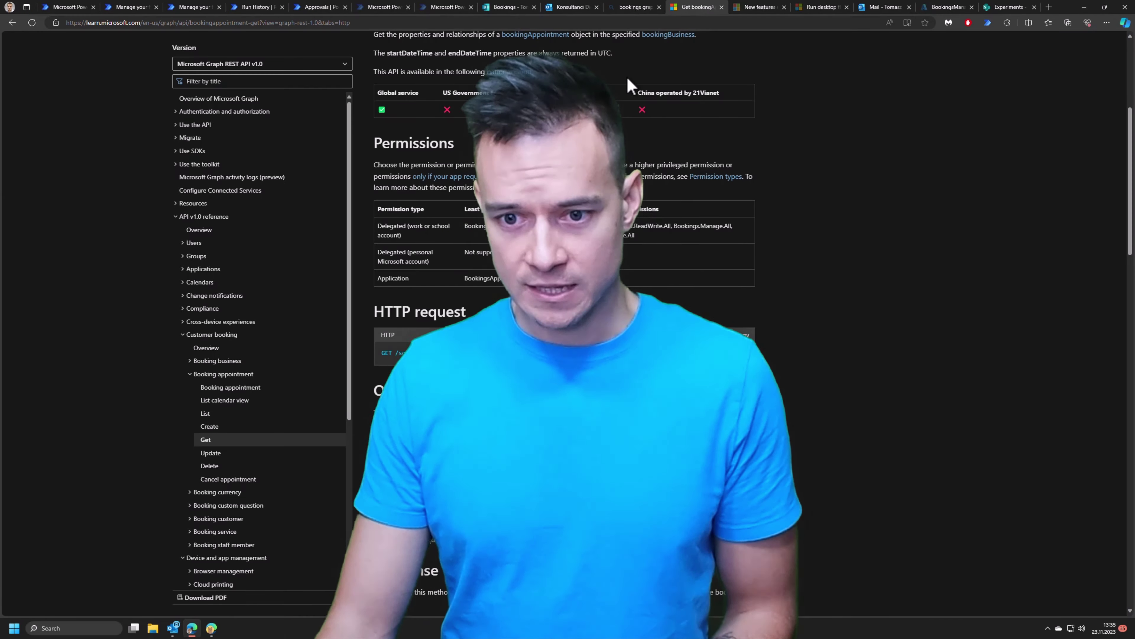
left_click(231, 479)
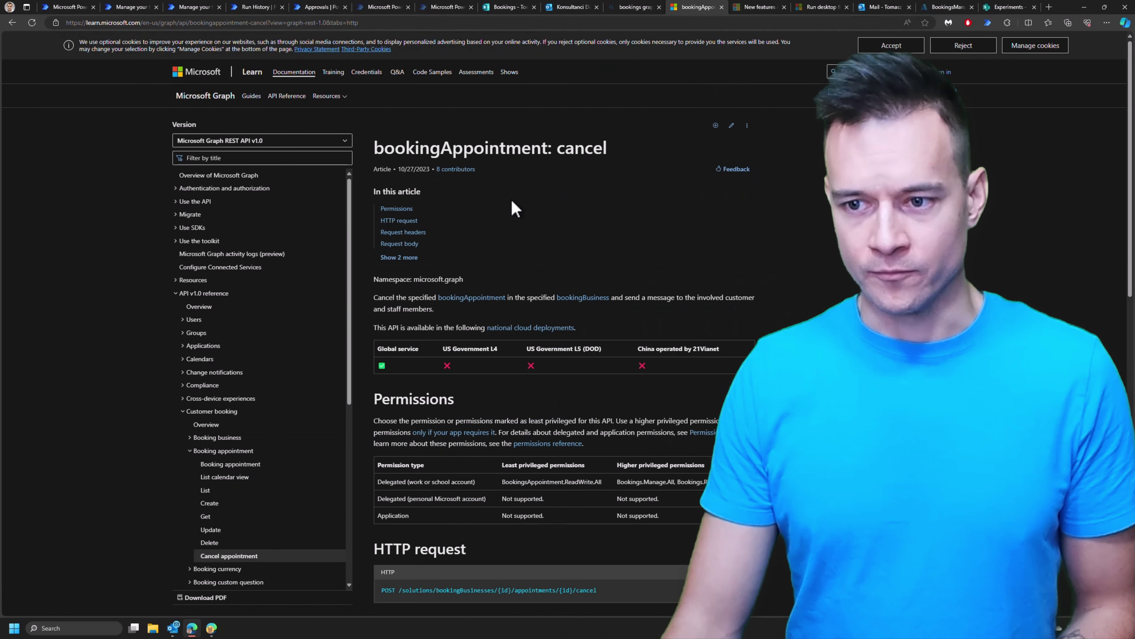
scroll(500, 275, "down", 2)
scroll(500, 277, "down", 4)
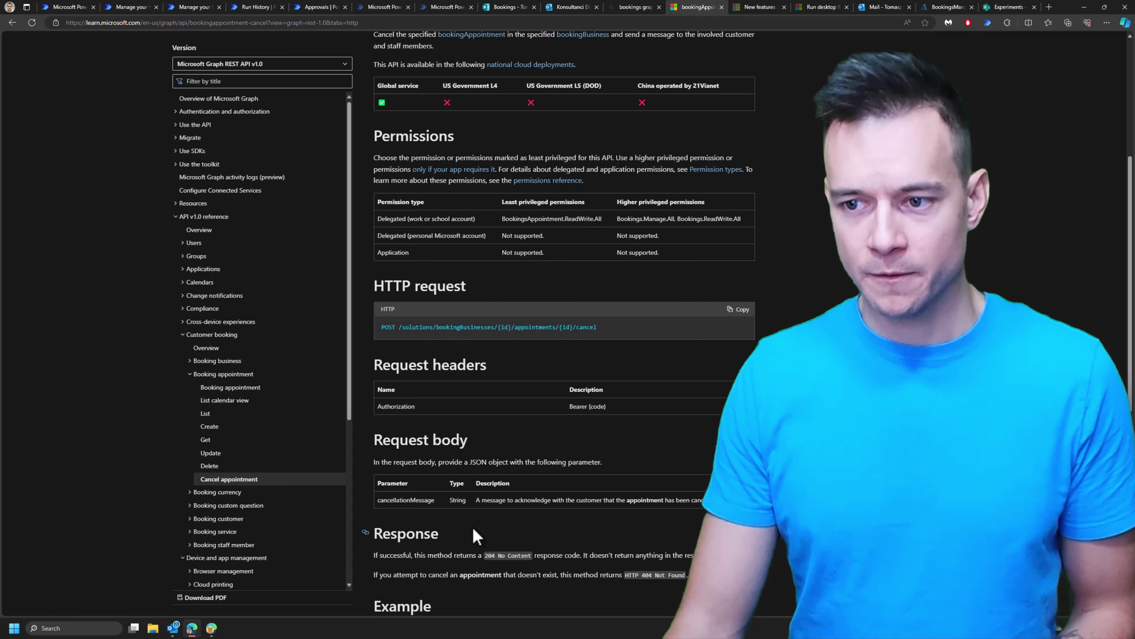
scroll(473, 528, "up", 4)
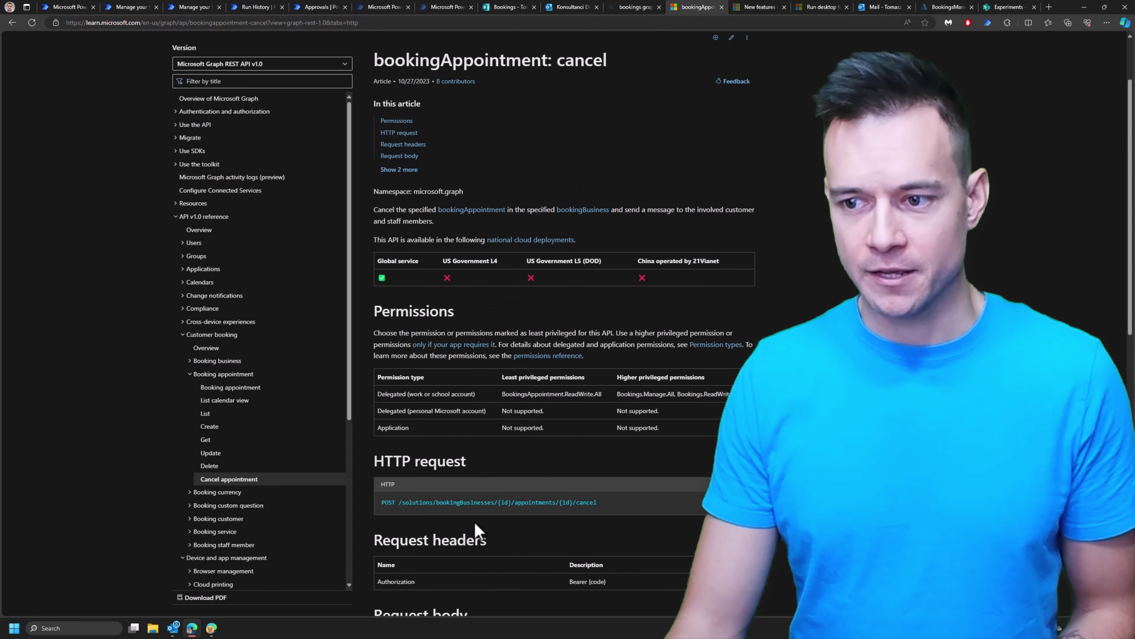